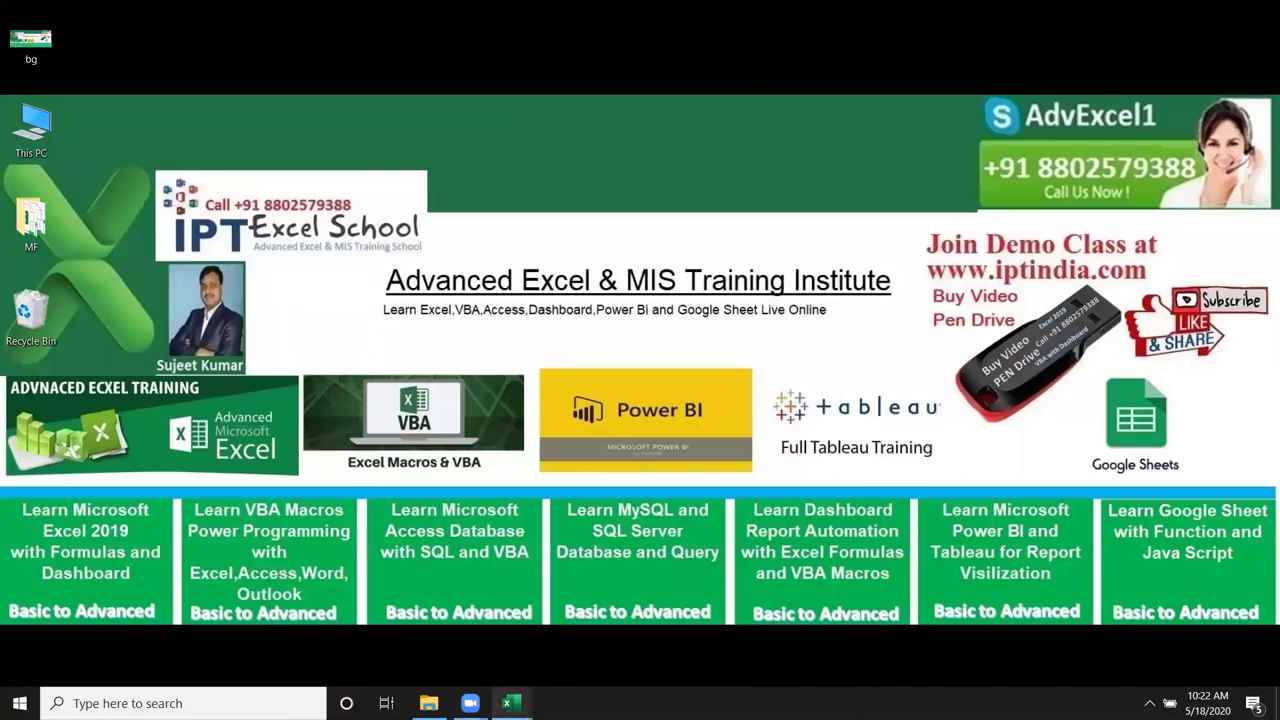
- Bring the Book1 Excel workbook to the front from its taskbar preview
mouse_move(509, 703)
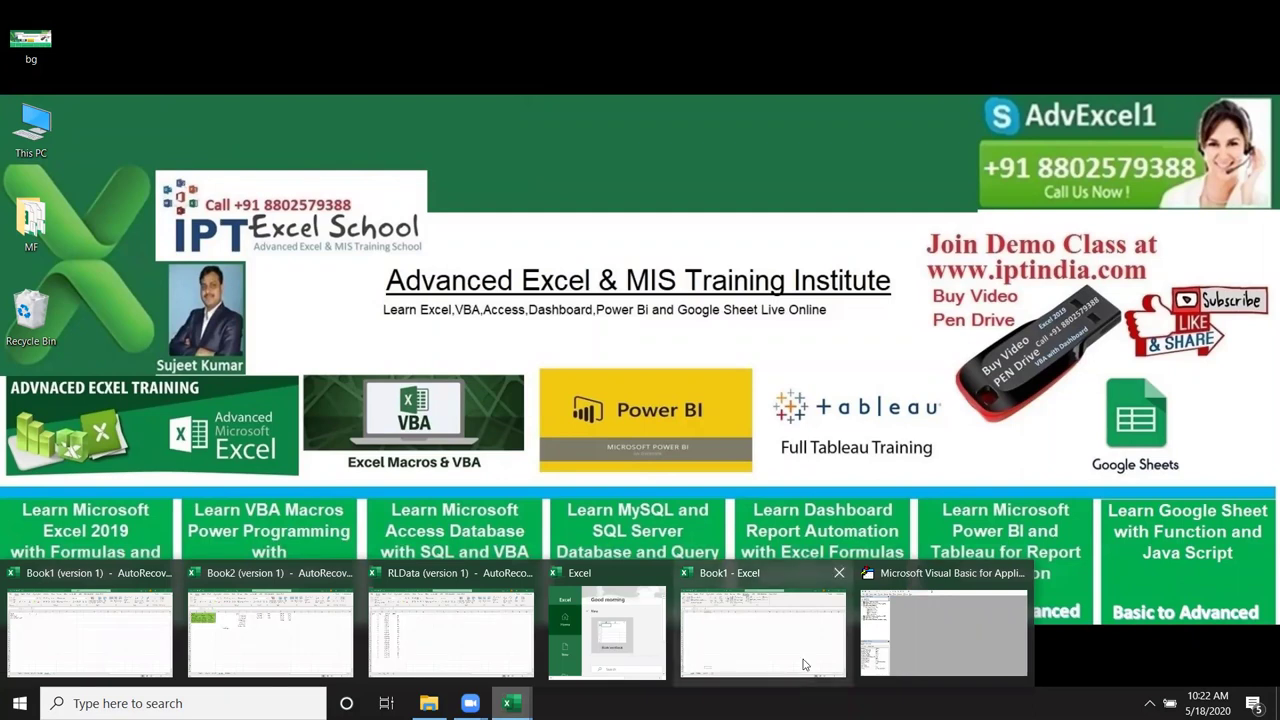
left_click(762, 632)
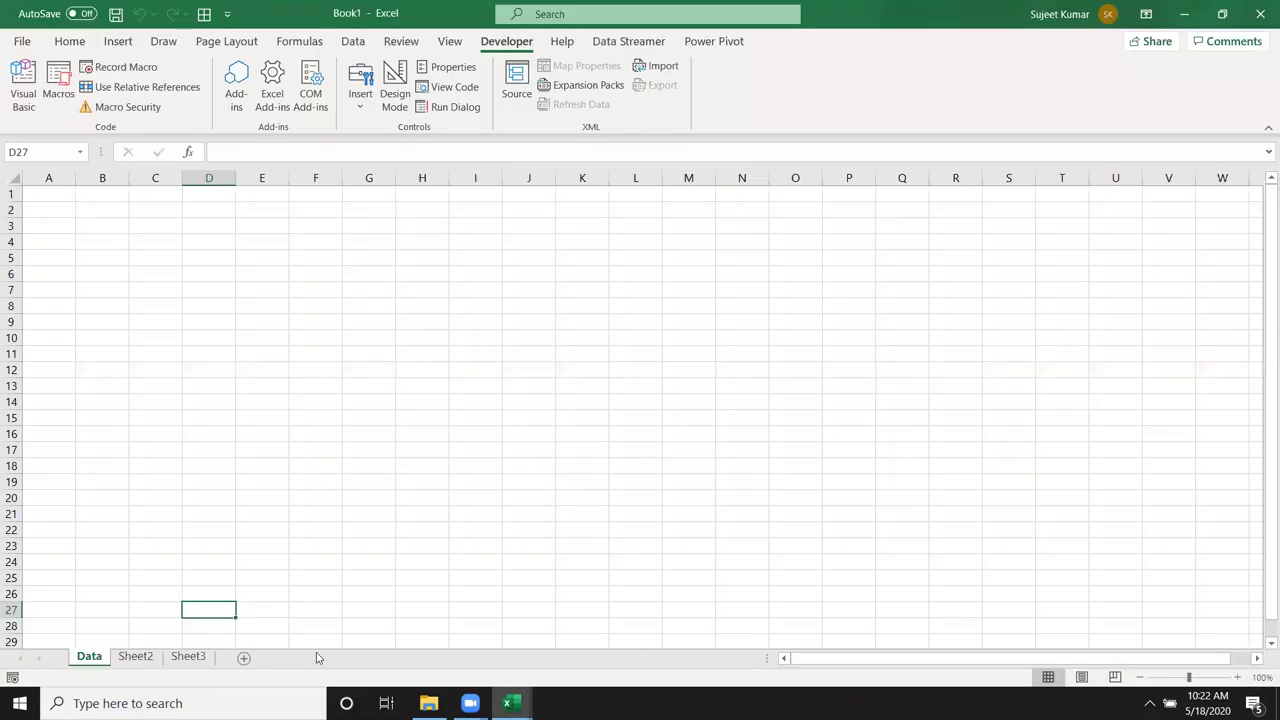
- Rename Sheet2 to Data1 after the name Data is rejected as taken
left_click(124, 664)
left_click(100, 660)
double_click(136, 656)
type("Data")
key("Return")
key("Return")
key("Right")
type("1")
left_click(160, 562)
- Rename Sheet3 to Data2
left_click(172, 658)
double_click(172, 658)
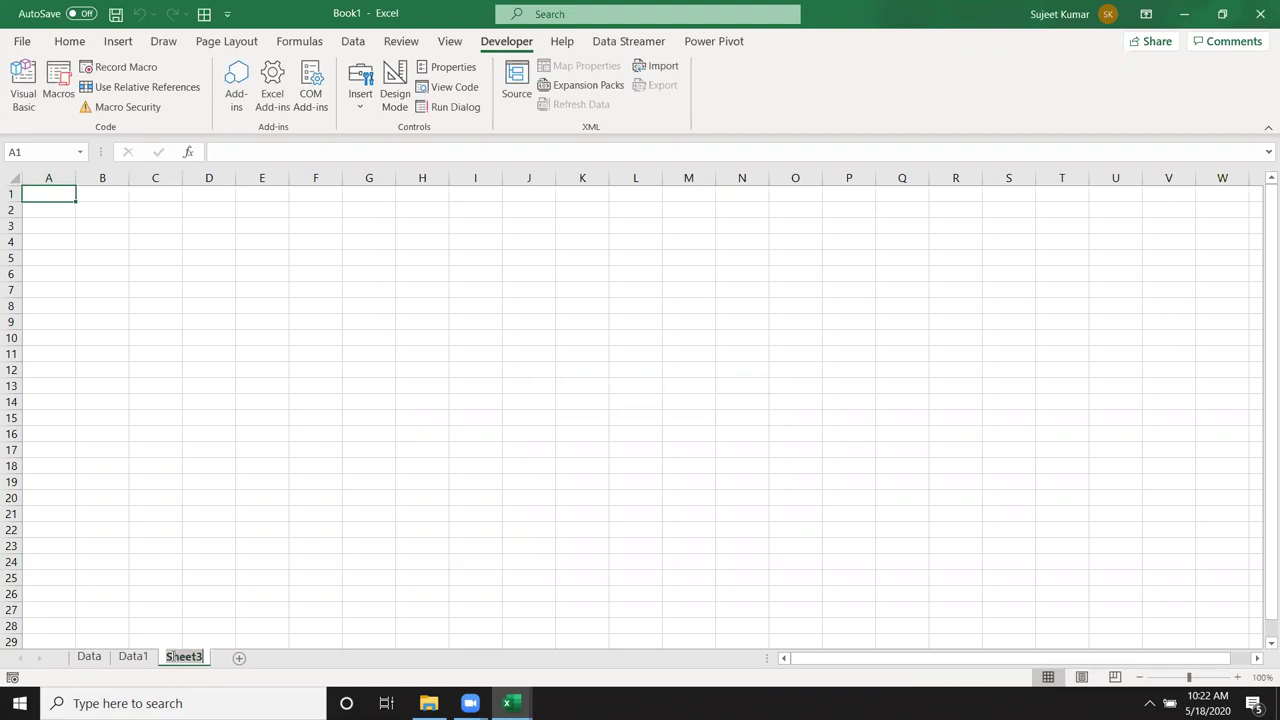
type("Data2")
key("Return")
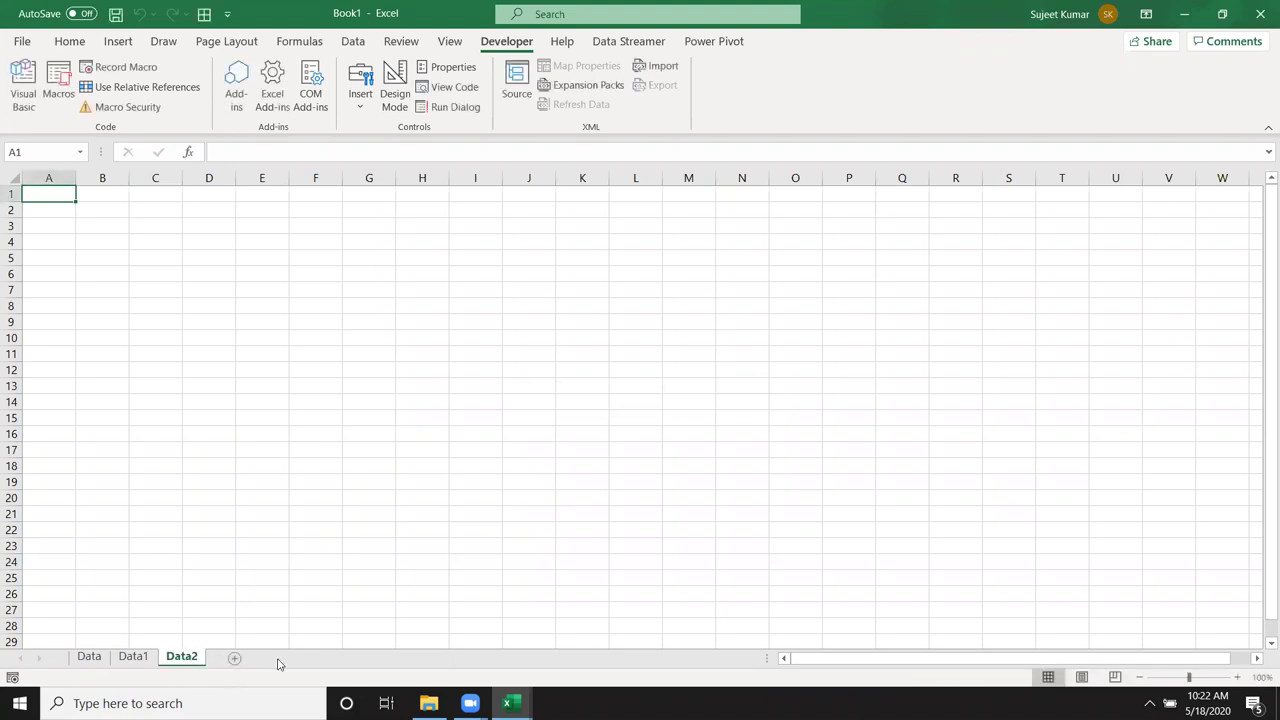
- Delete the grouped Data1 and Data2 sheets, add a new Sheet4, and return to Data
left_click(133, 659)
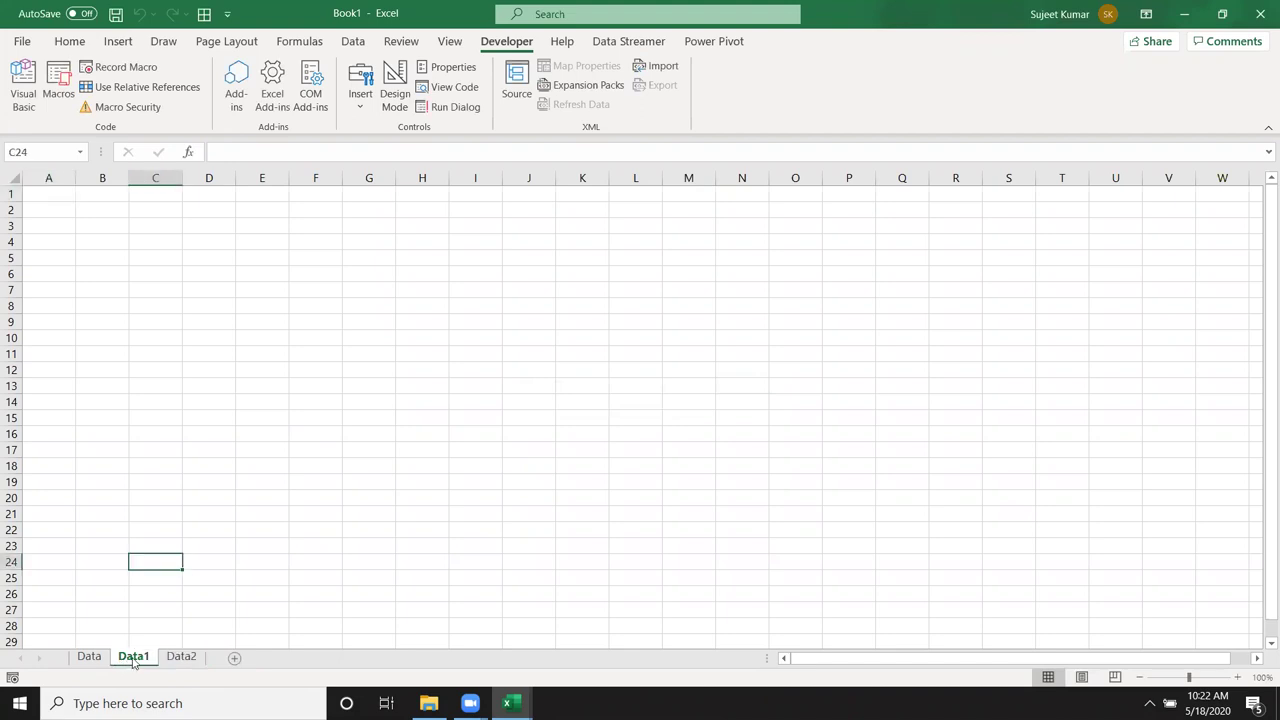
left_click(177, 657, "ctrl")
right_click(180, 657)
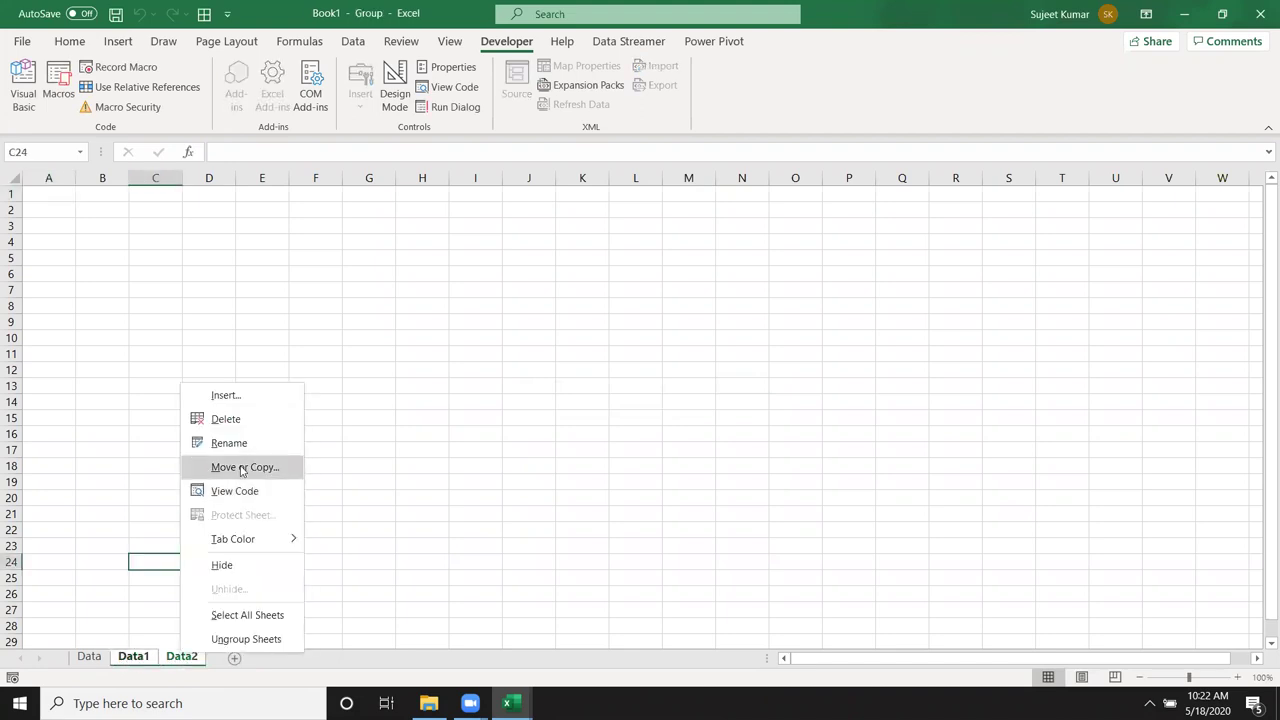
left_click(235, 419)
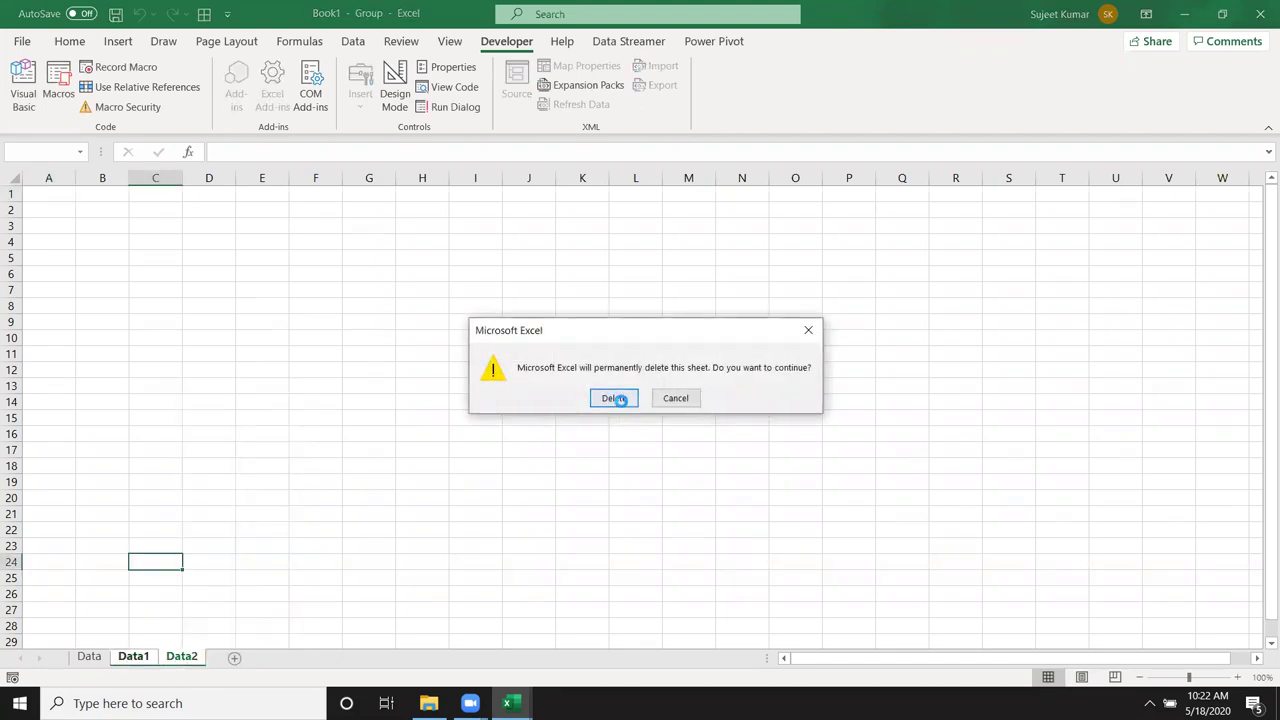
left_click(614, 397)
left_click(143, 658)
left_click(91, 658)
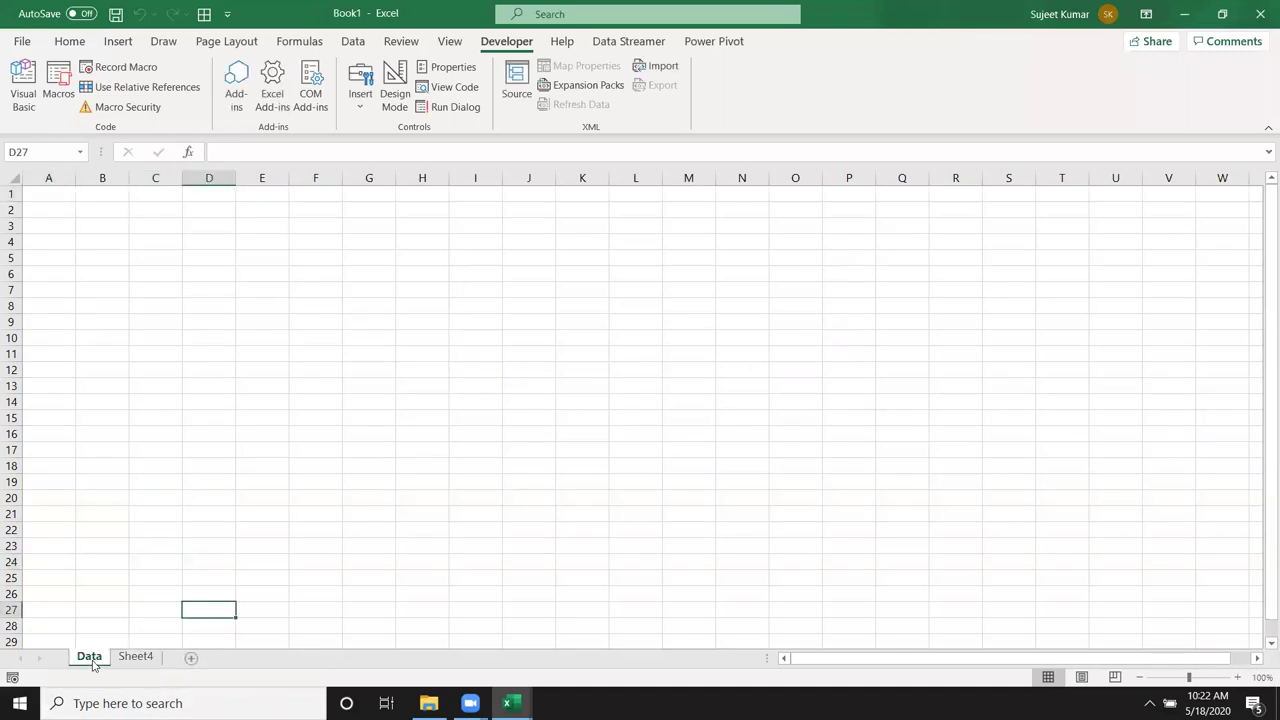
- Open the Visual Basic editor and insert a new Module1 into Book1
left_click(37, 100)
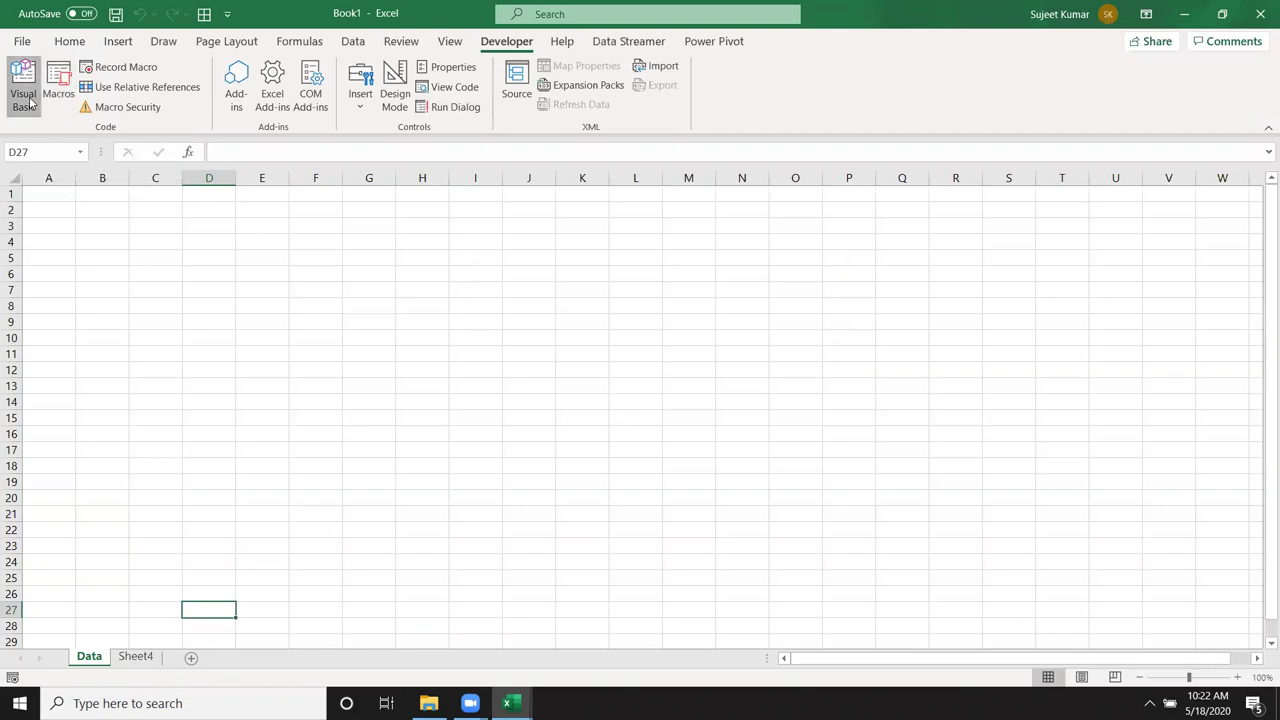
left_click(117, 57)
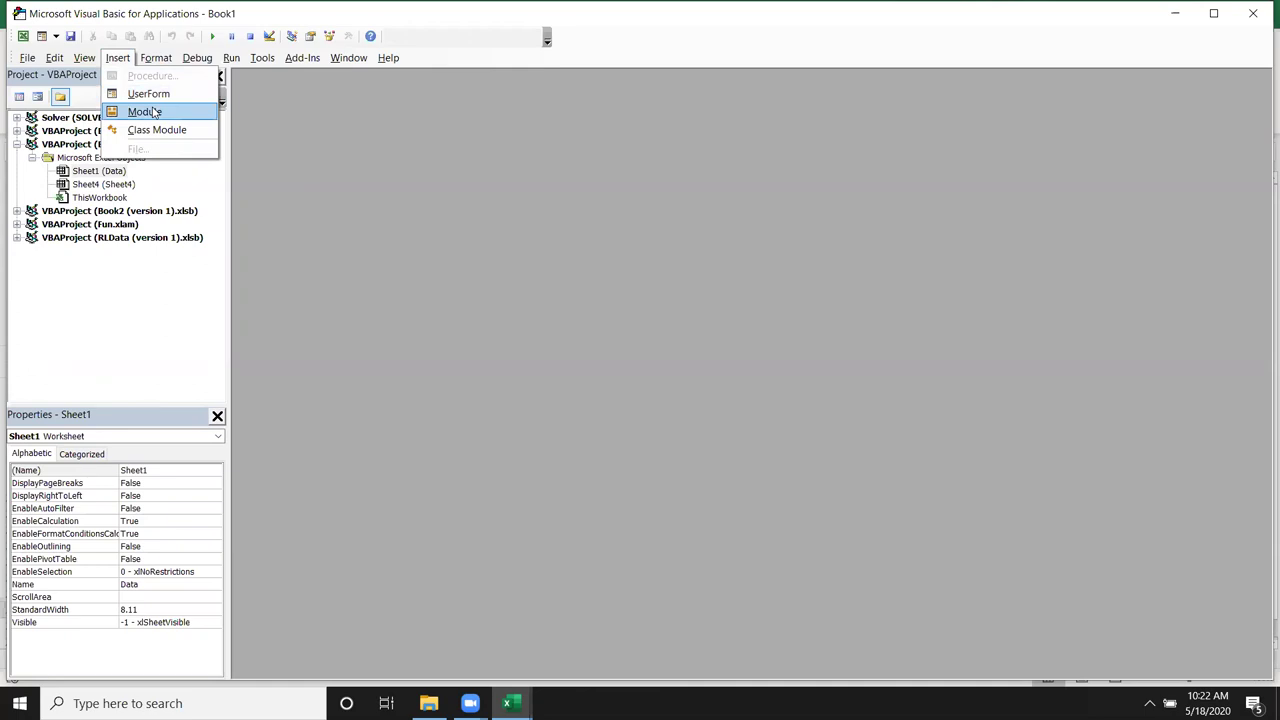
left_click(144, 112)
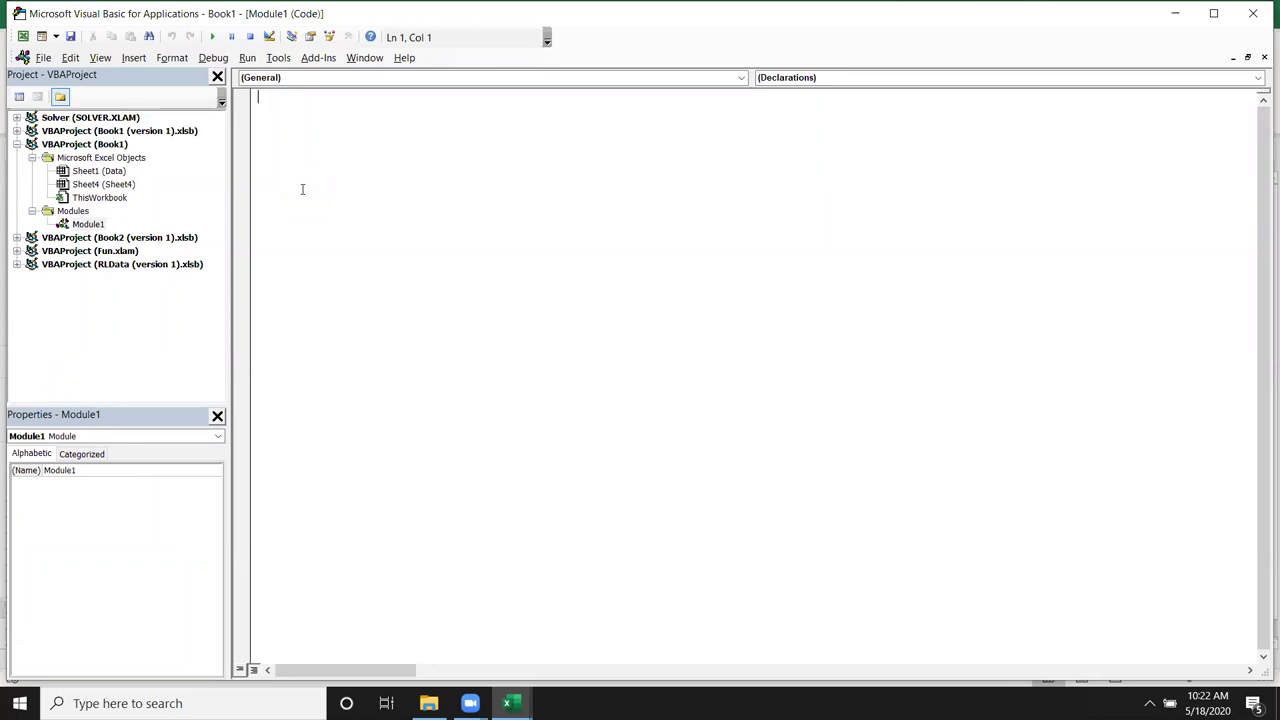
- Write Sub rr() containing a For i = 1 To Sheets.Count … Next i loop
type("Sub")
key("BackSpace")
key("BackSpace")
key("BackSpace")
type("sub rr()")
key("Return")
key("Return")
key("Return")
type("for i = ")
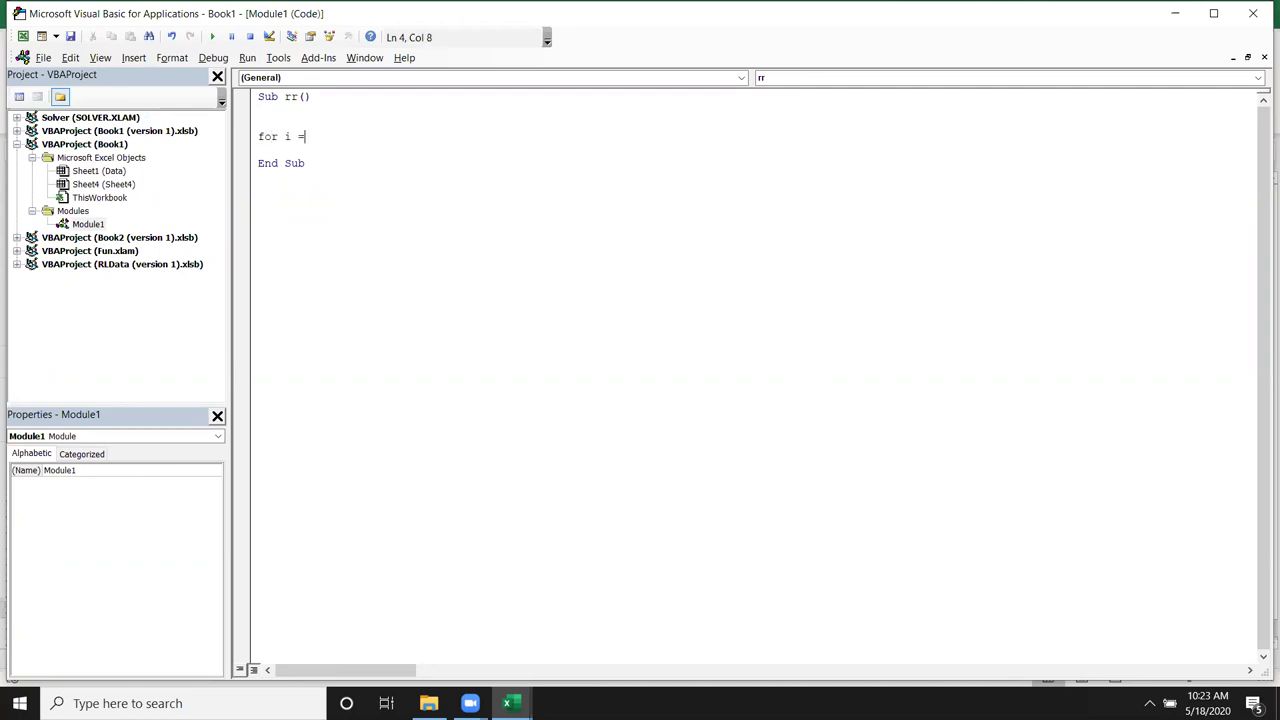
type("1 to ")
type("sjee")
key("BackSpace")
key("BackSpace")
key("BackSpace")
type("heets.coy")
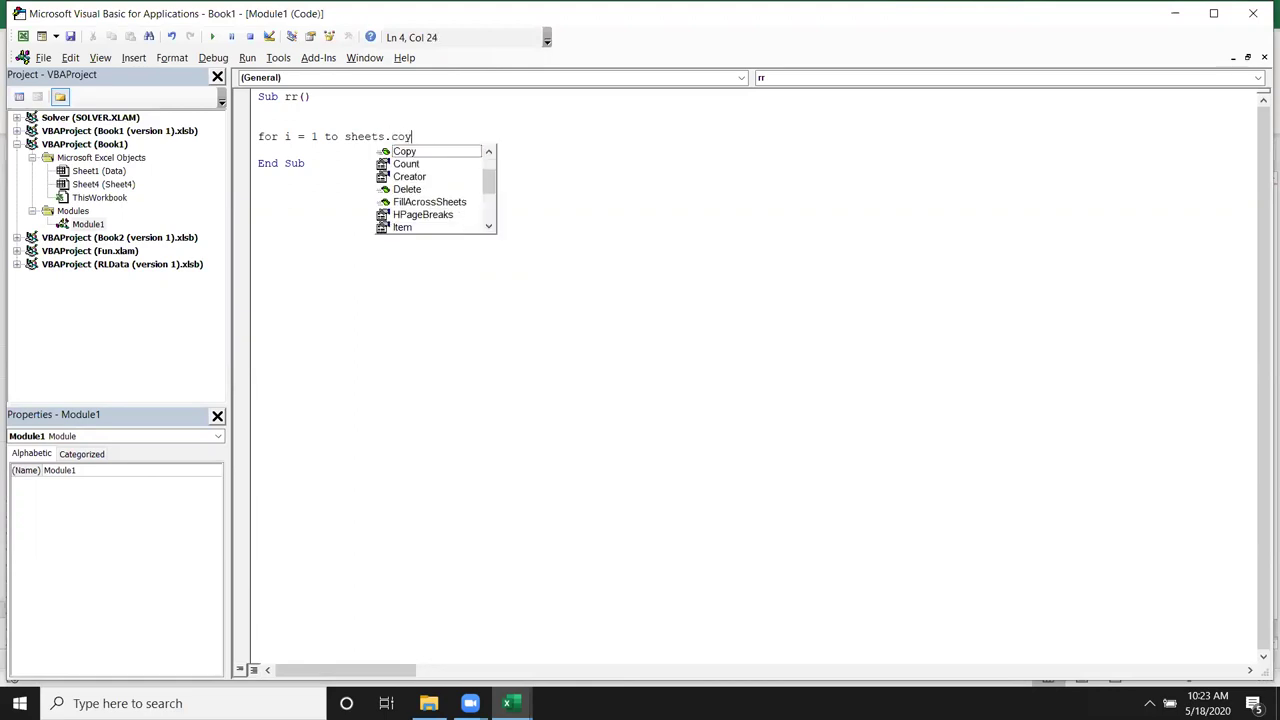
key("Down")
key("Tab")
key("Return")
key("Return")
key("Return")
key("Return")
type("next")
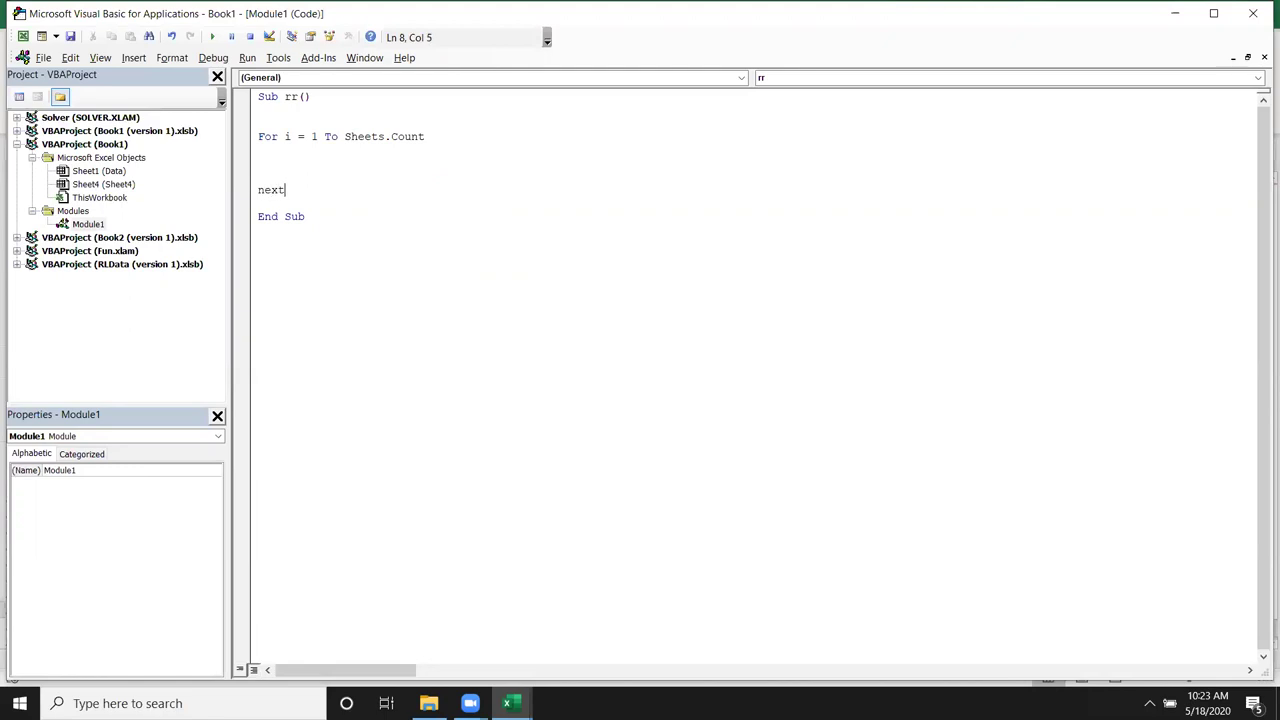
type("i")
key("Up")
key("Up")
key("Up")
key("Up")
key("Up")
key("Up")
- Declare Dim c As Integer and open a blank line inside the loop
type("dimc as ")
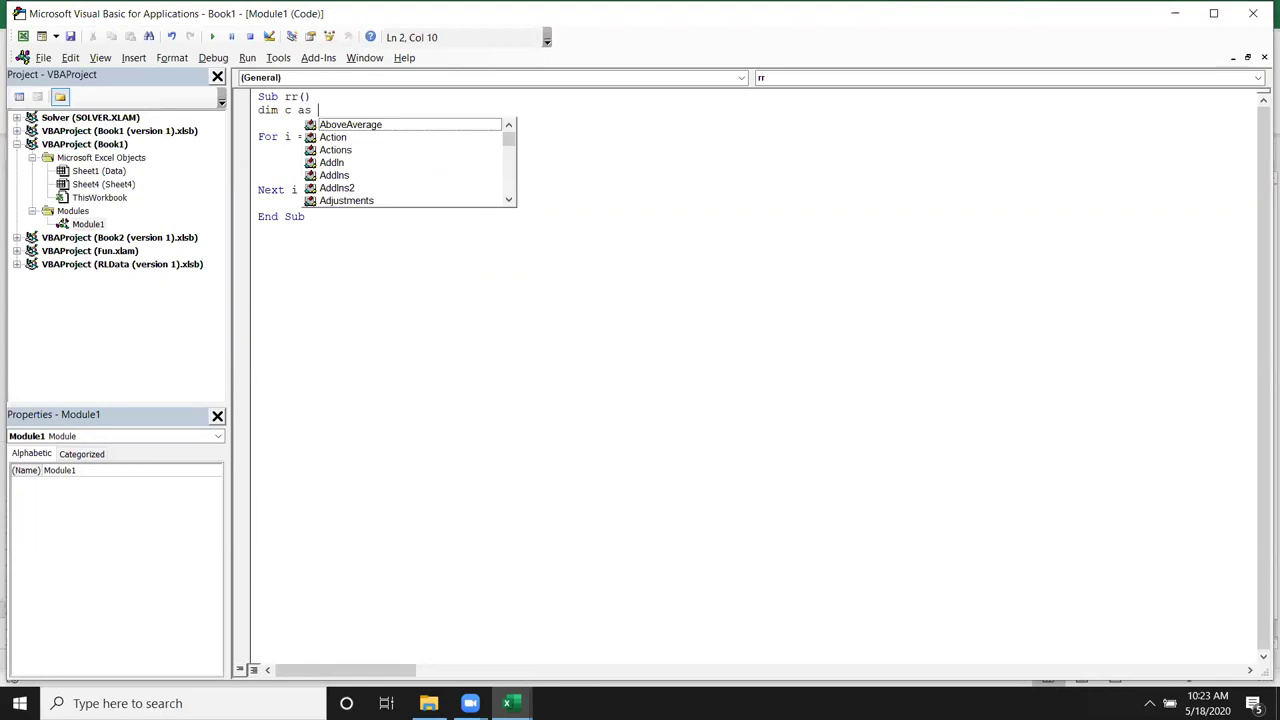
type("Int")
key("Tab")
key("Down")
key("Down")
key("Down")
key("Return")
type("if")
key("BackSpace")
key("BackSpace")
- Type If InStr(1, Sheets(i).Name, "Data") > 0 Then inside the loop
type("if instr")
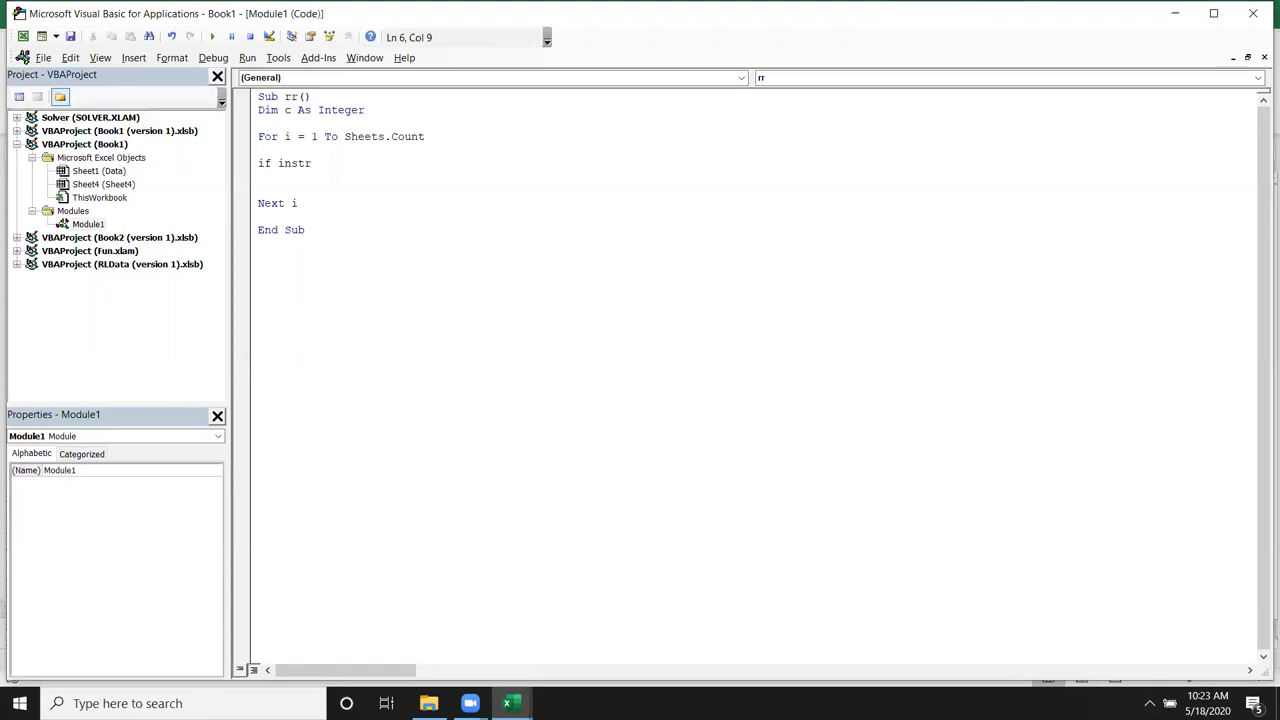
type("(")
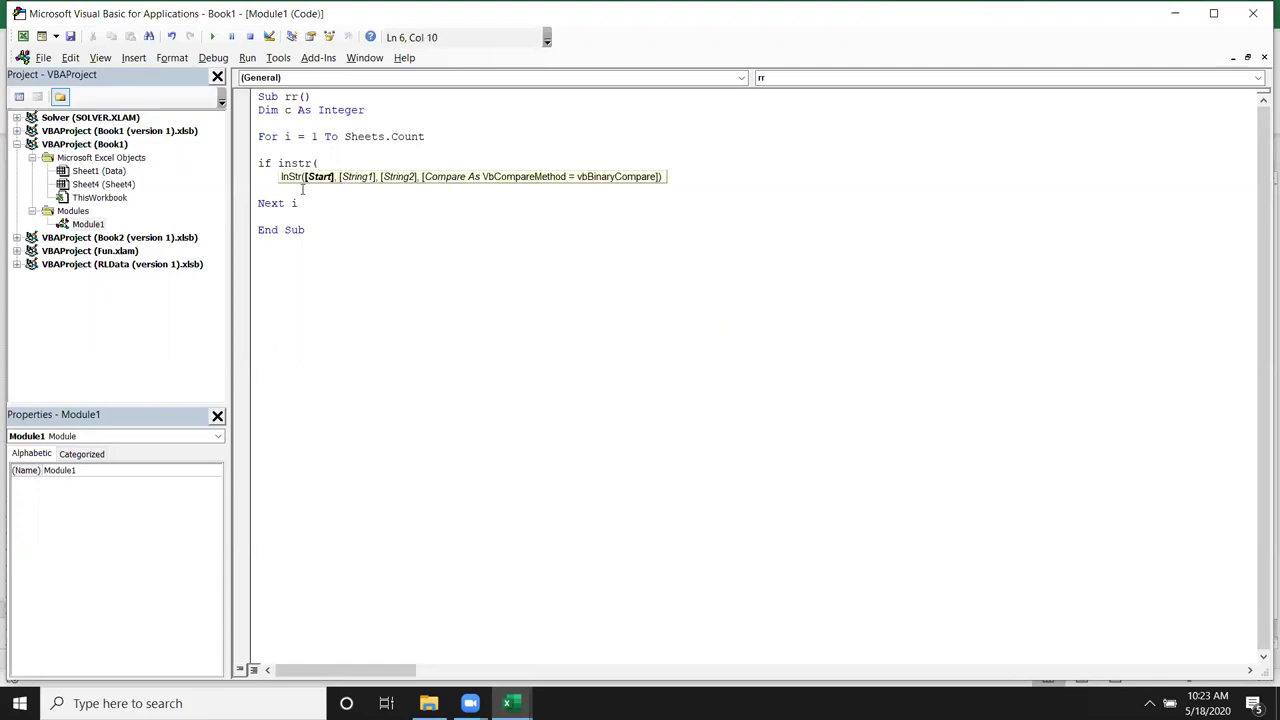
type("c")
key("BackSpace")
type("1")
type(",")
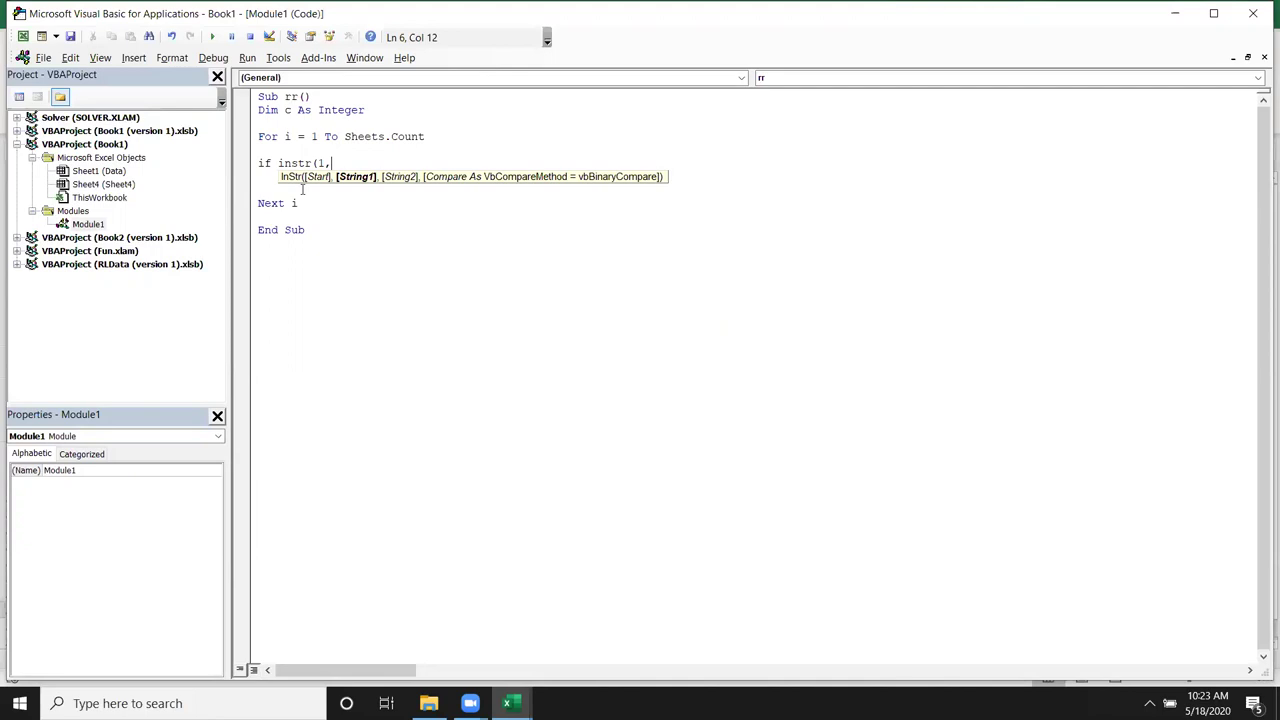
type("sheets(i).name,\"D")
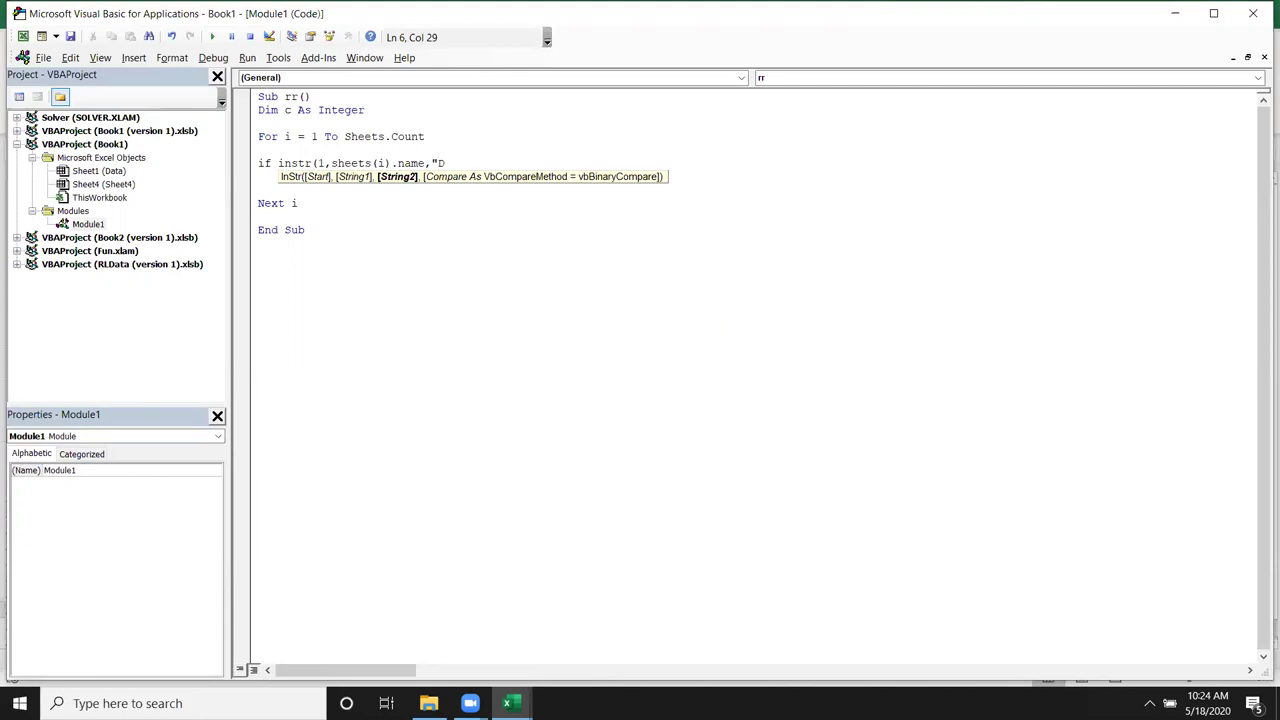
key("BackSpace")
type("Data\")")
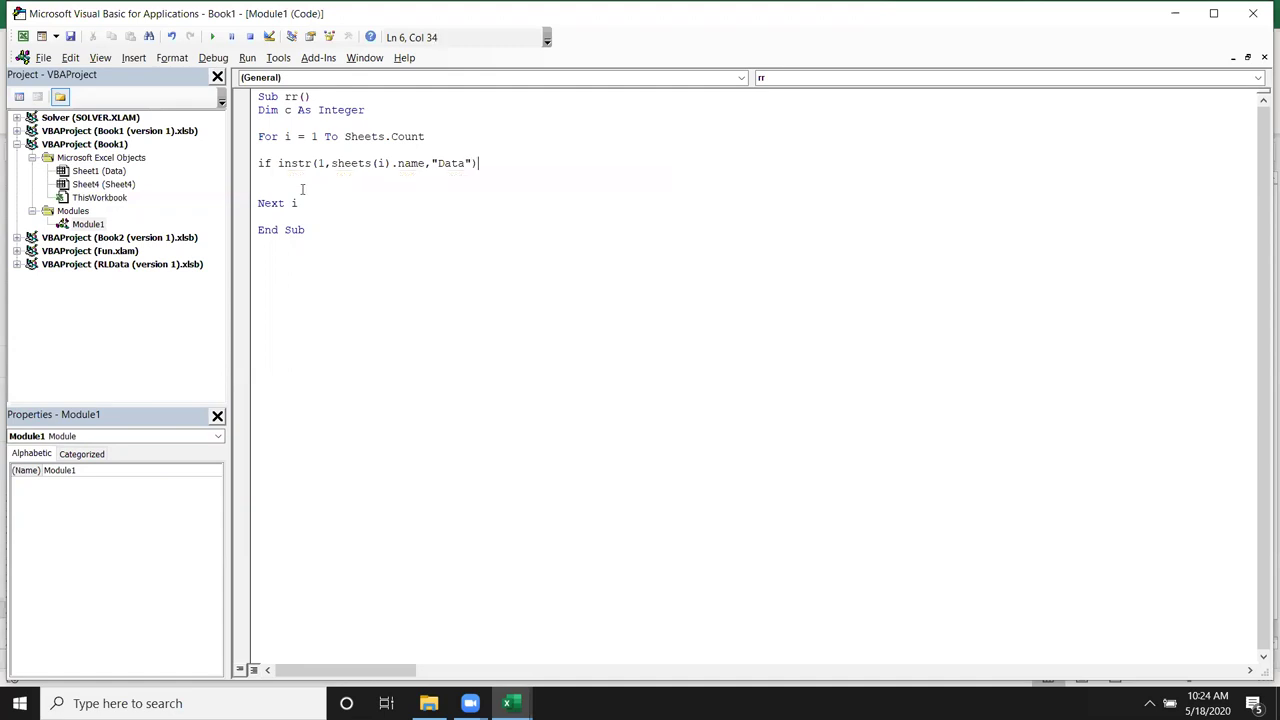
type(">0 then")
- Add c = c + 1 and End If inside the loop, fixing the mistyped End line
key("Return")
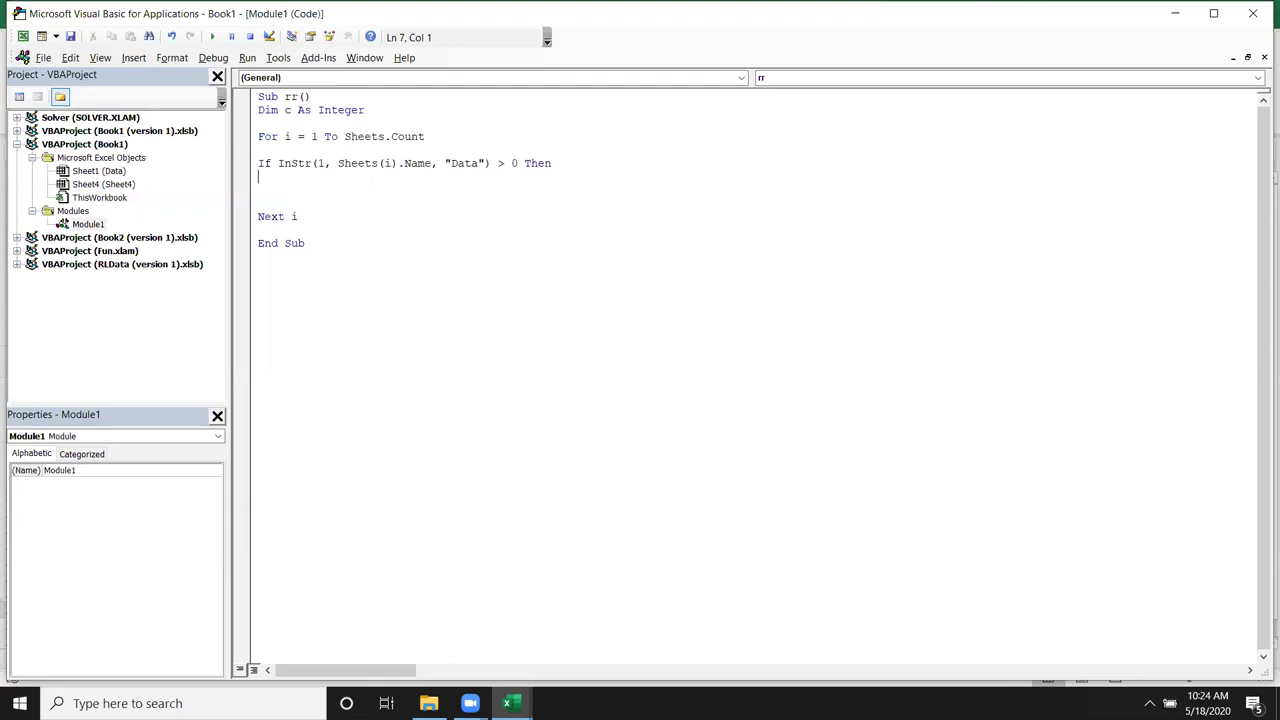
type("c = c + 1")
key("Return")
type("end i")
key("Return")
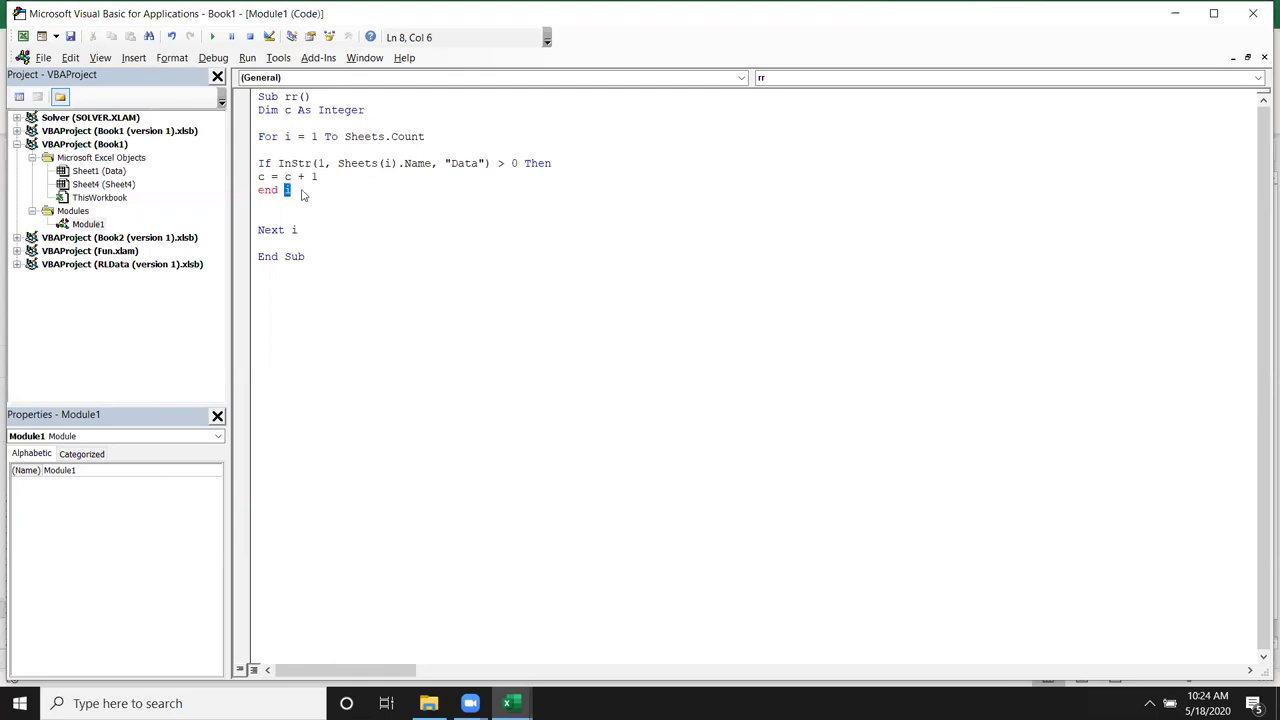
key("Return")
left_click(301, 189)
type("f")
key("Down")
- Add Sheets.Add.Name = "Data" & c after Next i and return to Excel
left_click(300, 229)
key("Return")
type("sheets,")
key("BackSpace")
type(".ad")
key("Tab")
type(".name")
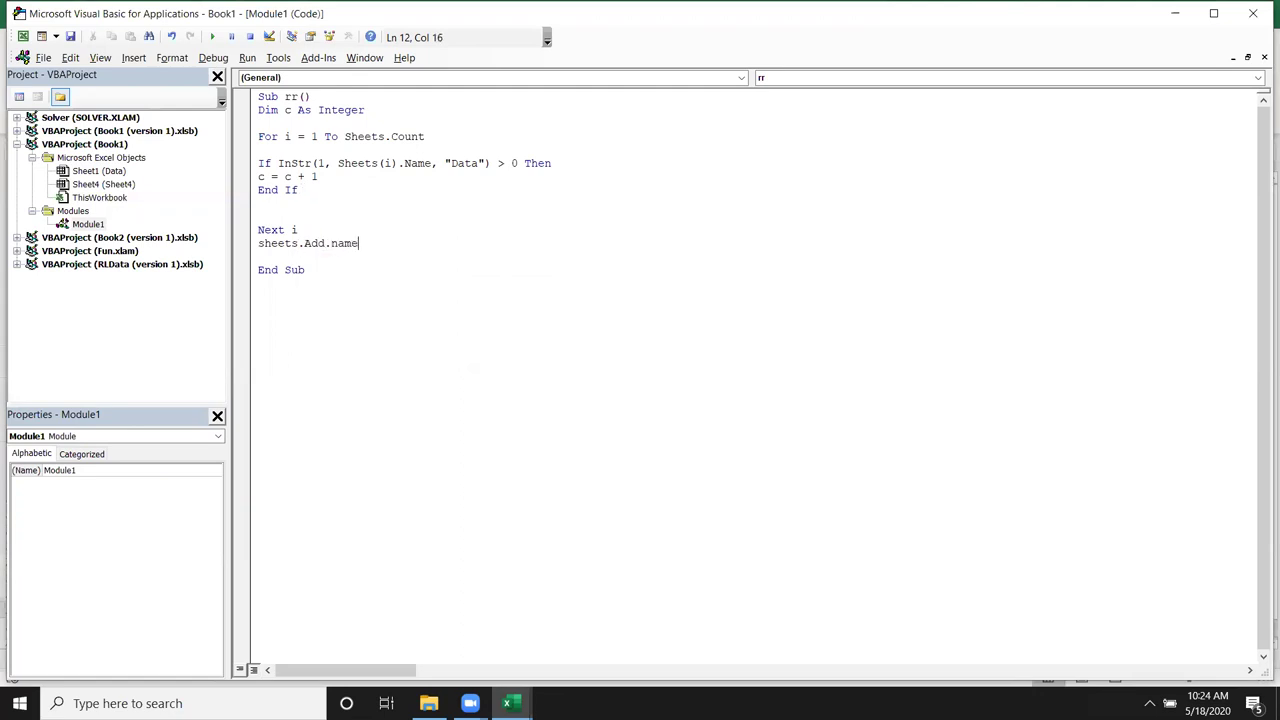
type("=\"Data\" &c")
key("Return")
key("alt+F11")
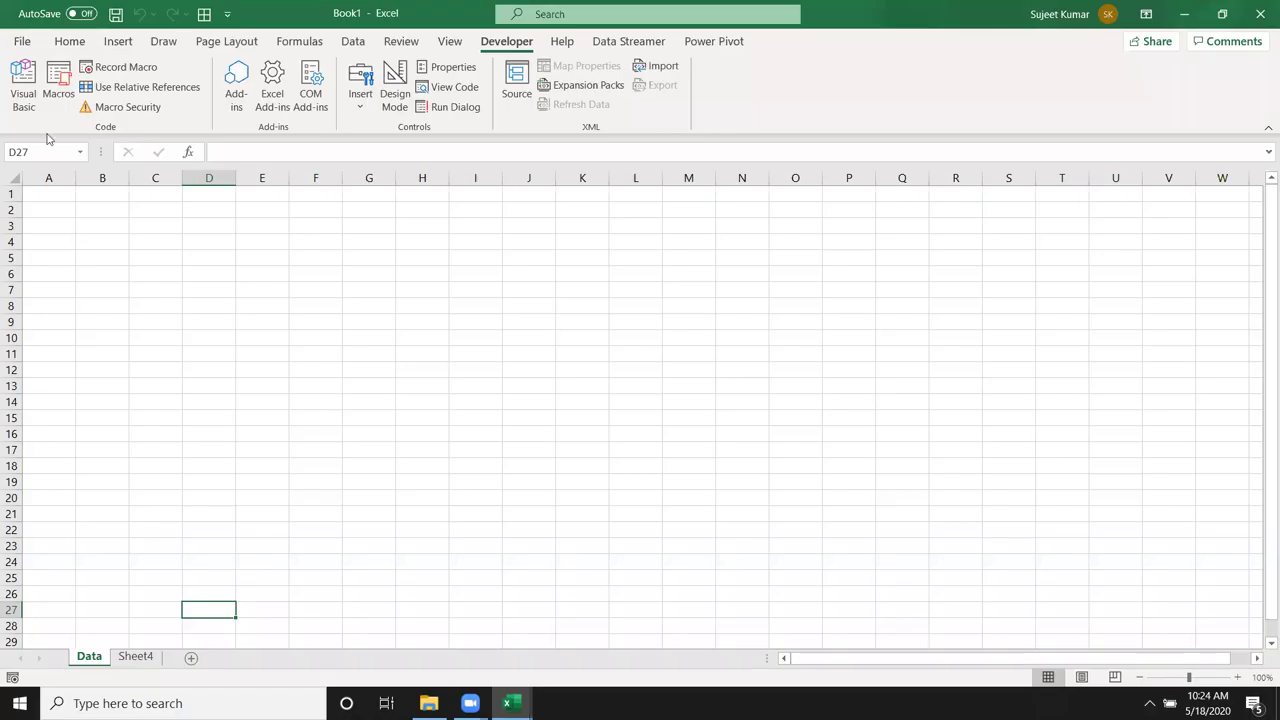
- Run the rr macro four times to create sheets Data1 through Data4
key("alt+F8")
left_click(787, 336)
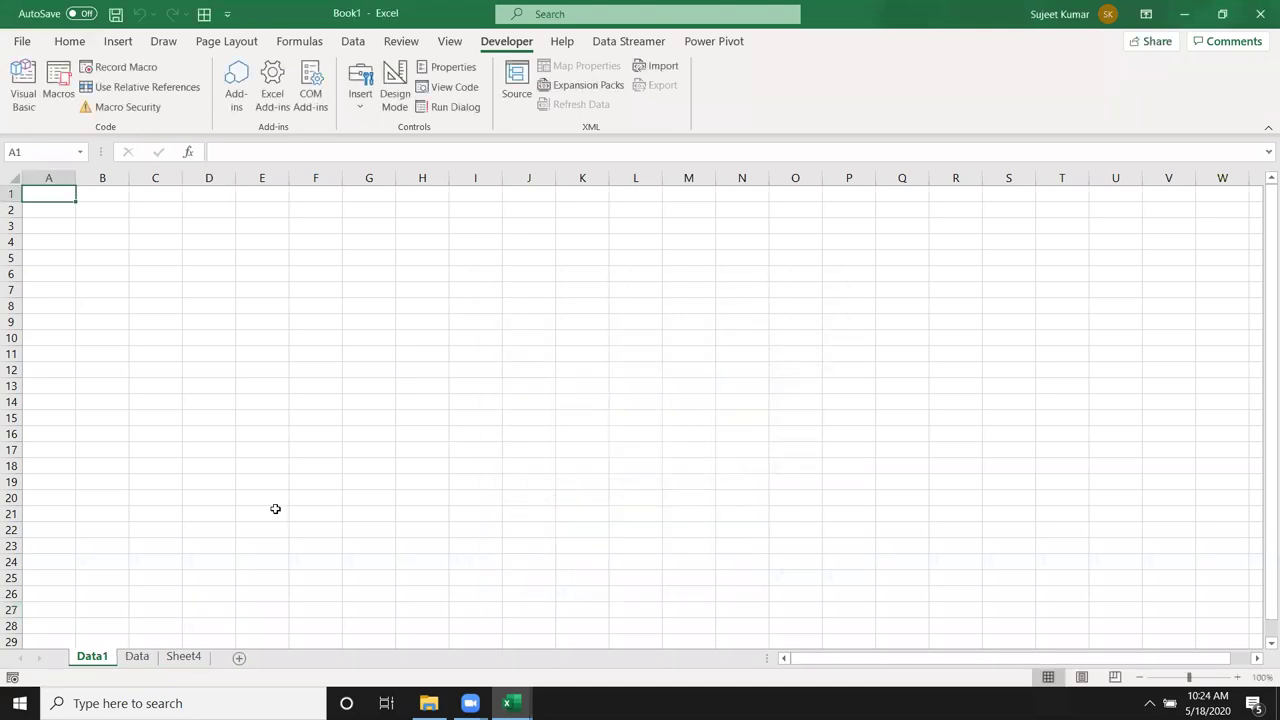
left_click(58, 82)
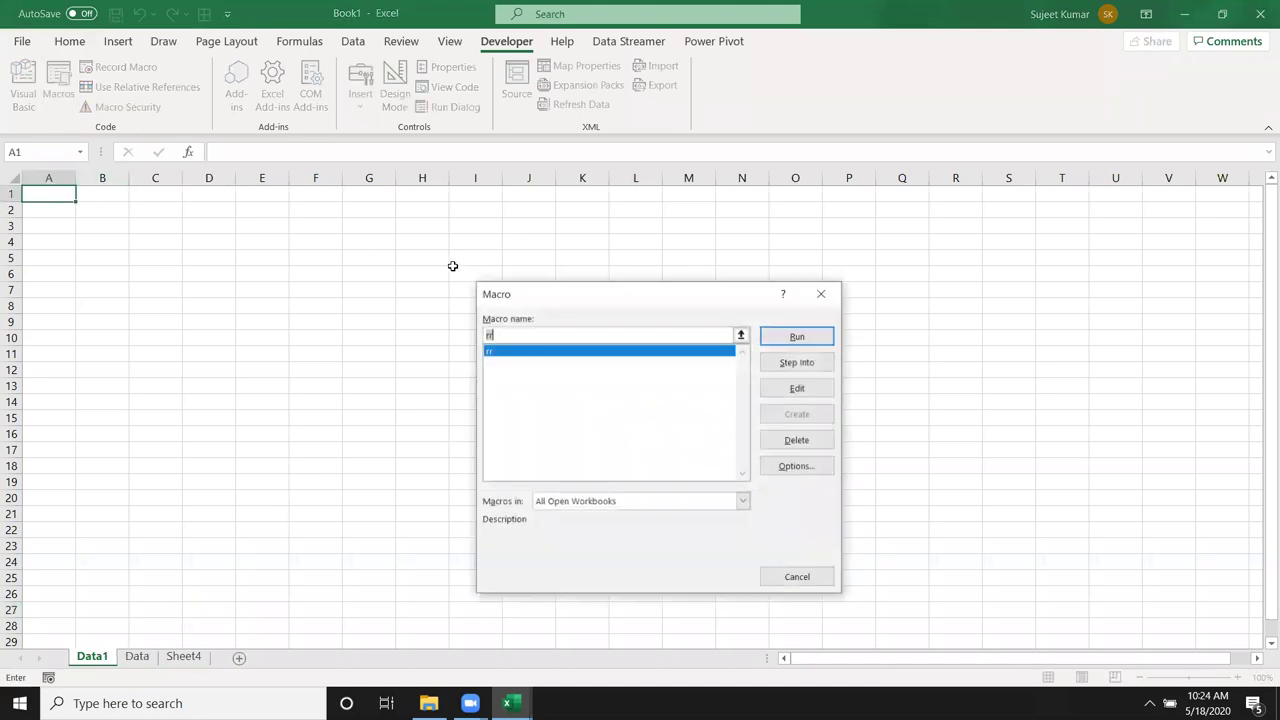
left_click(778, 338)
left_click(58, 82)
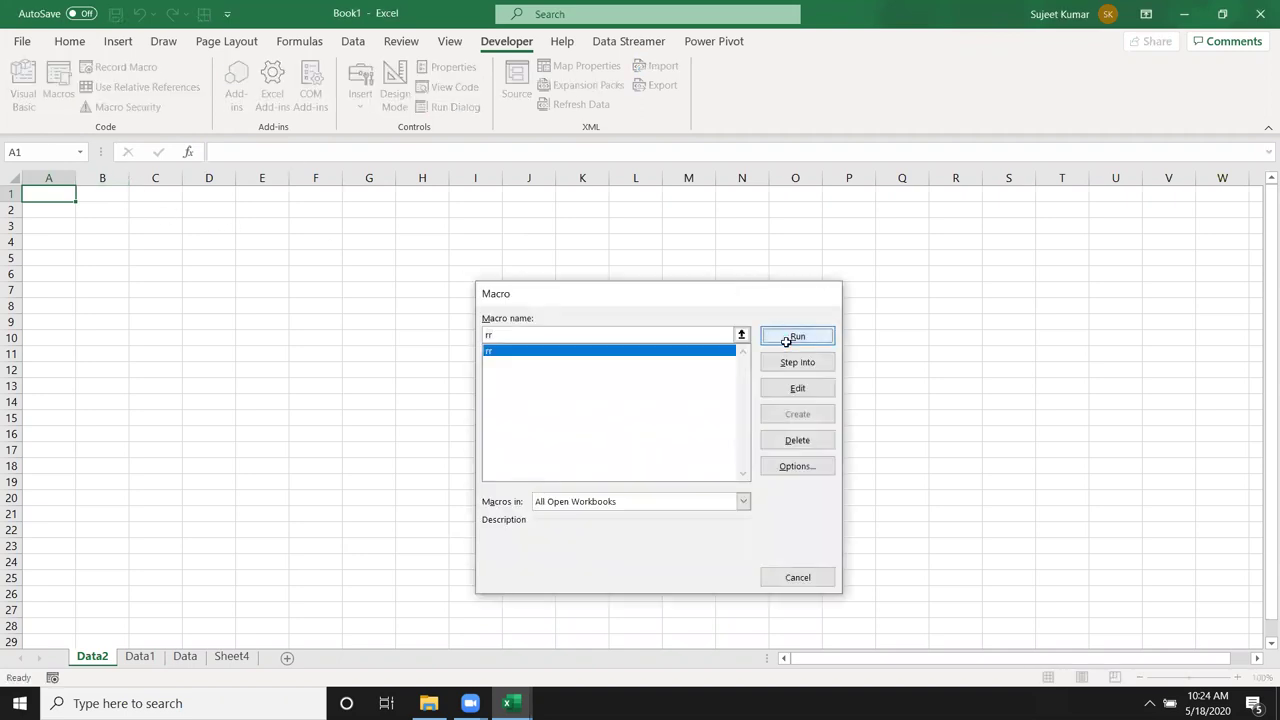
left_click(786, 338)
left_click(68, 98)
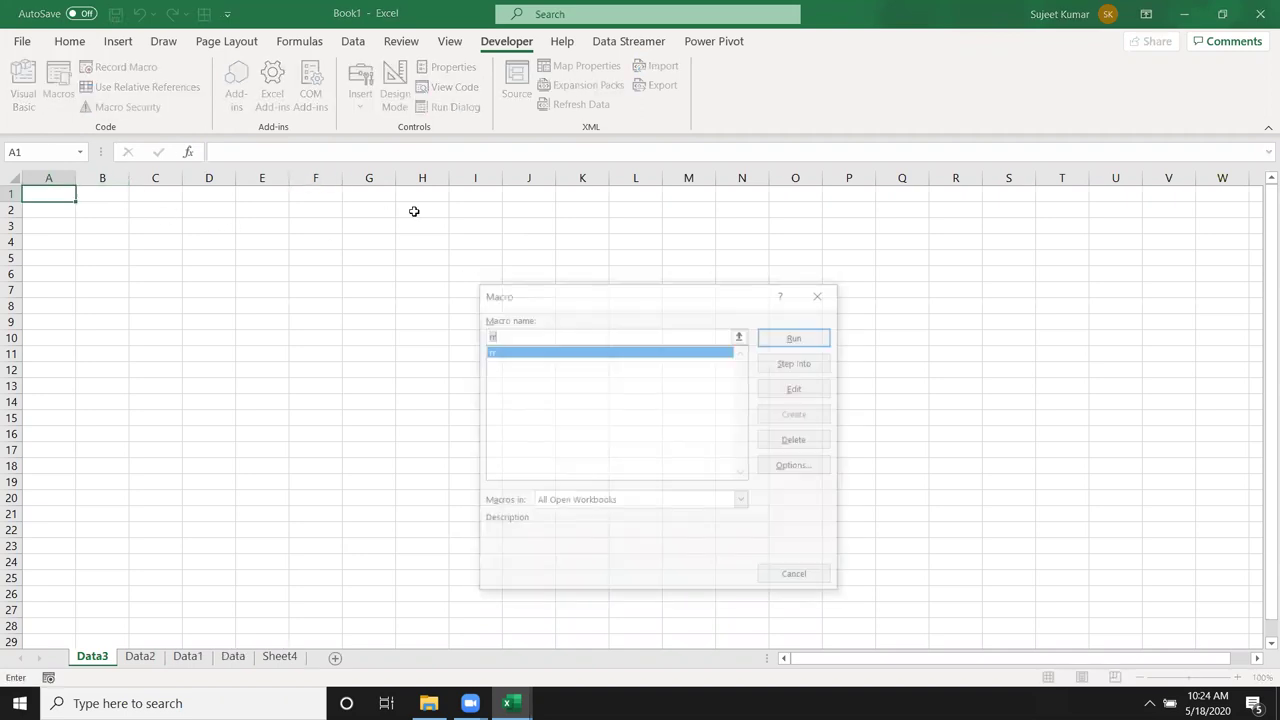
left_click(792, 338)
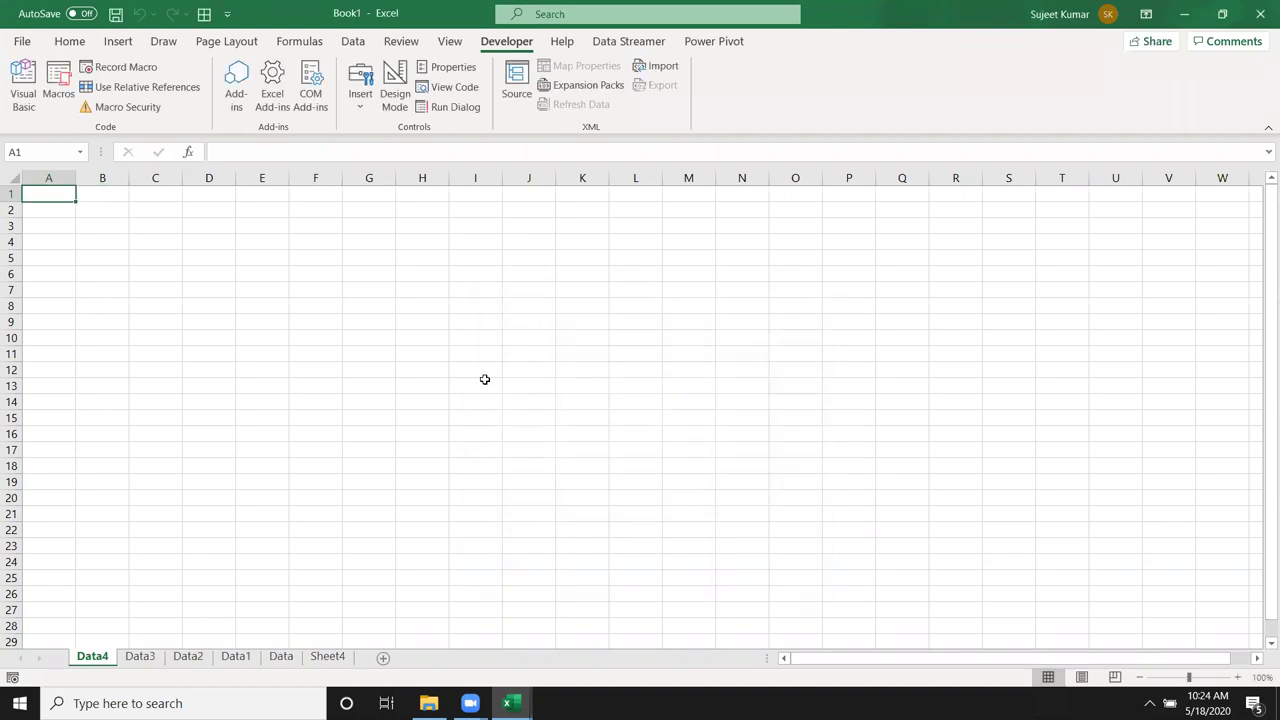
key("alt+F11")
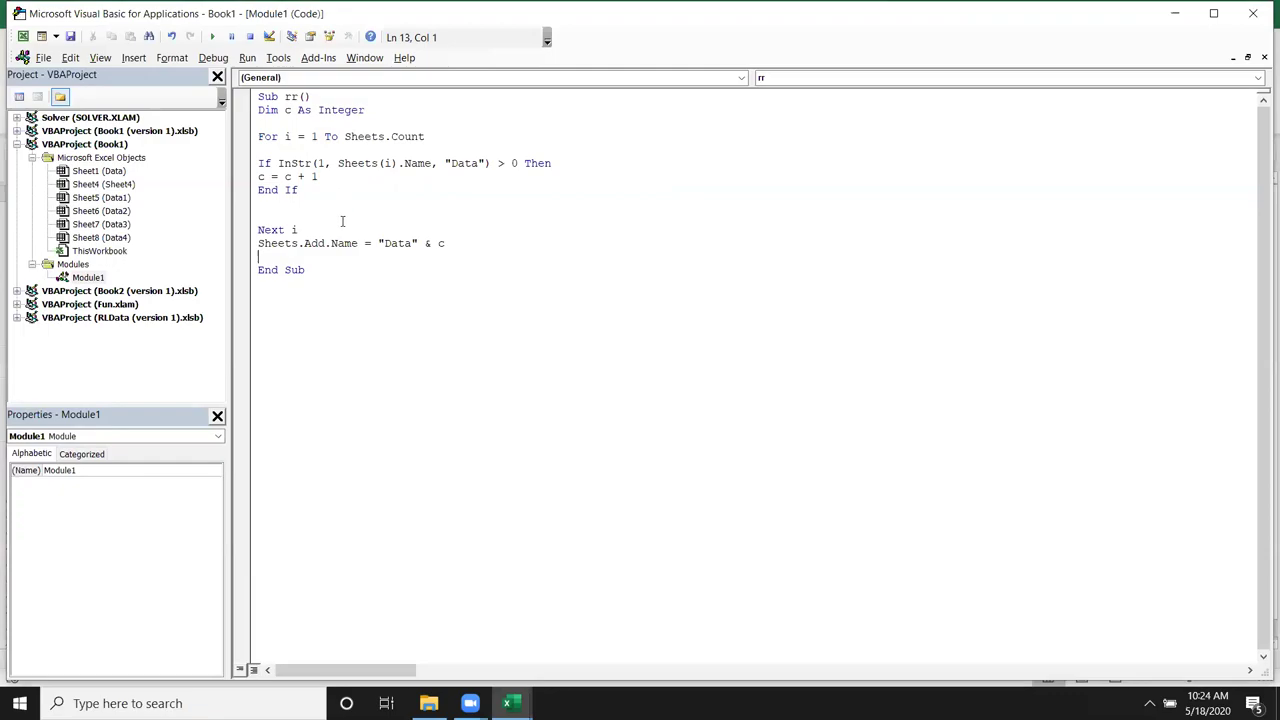
key("alt+F11")
- Enter Data4 in D13 and Data in D14, trimming the autocompleted 4
left_click(186, 384)
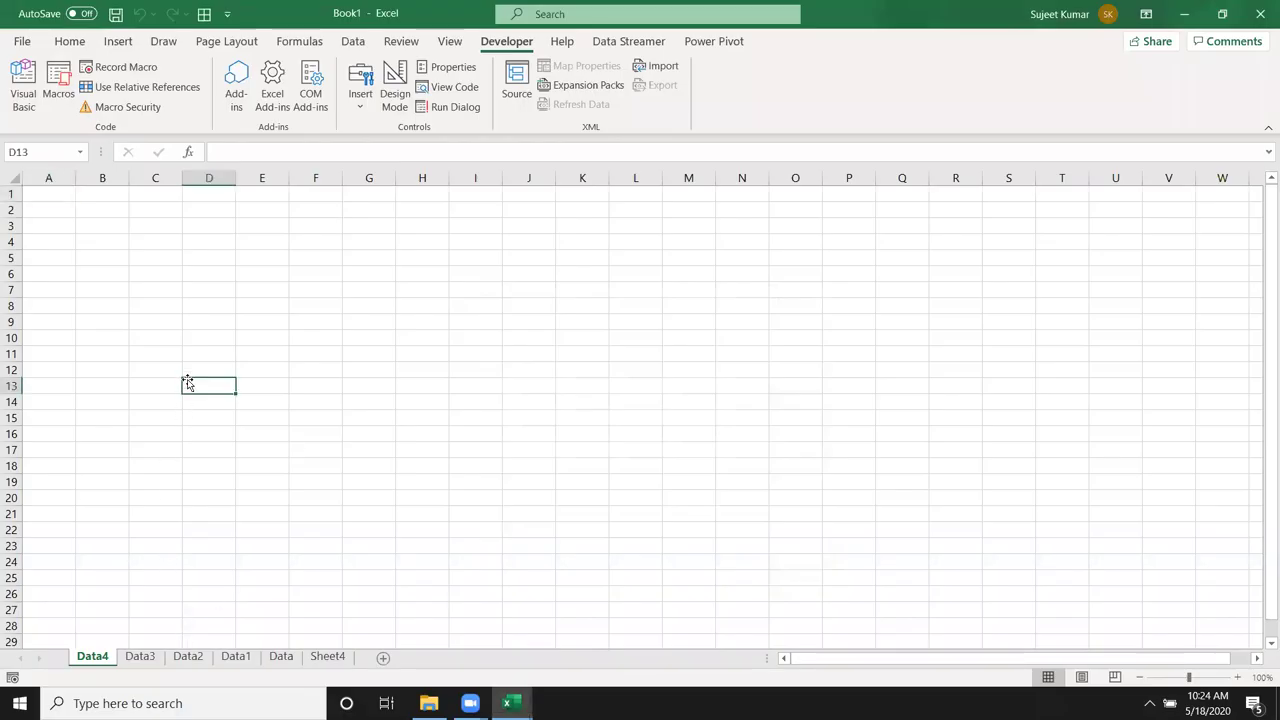
type("Datra")
key("BackSpace")
key("BackSpace")
type("a")
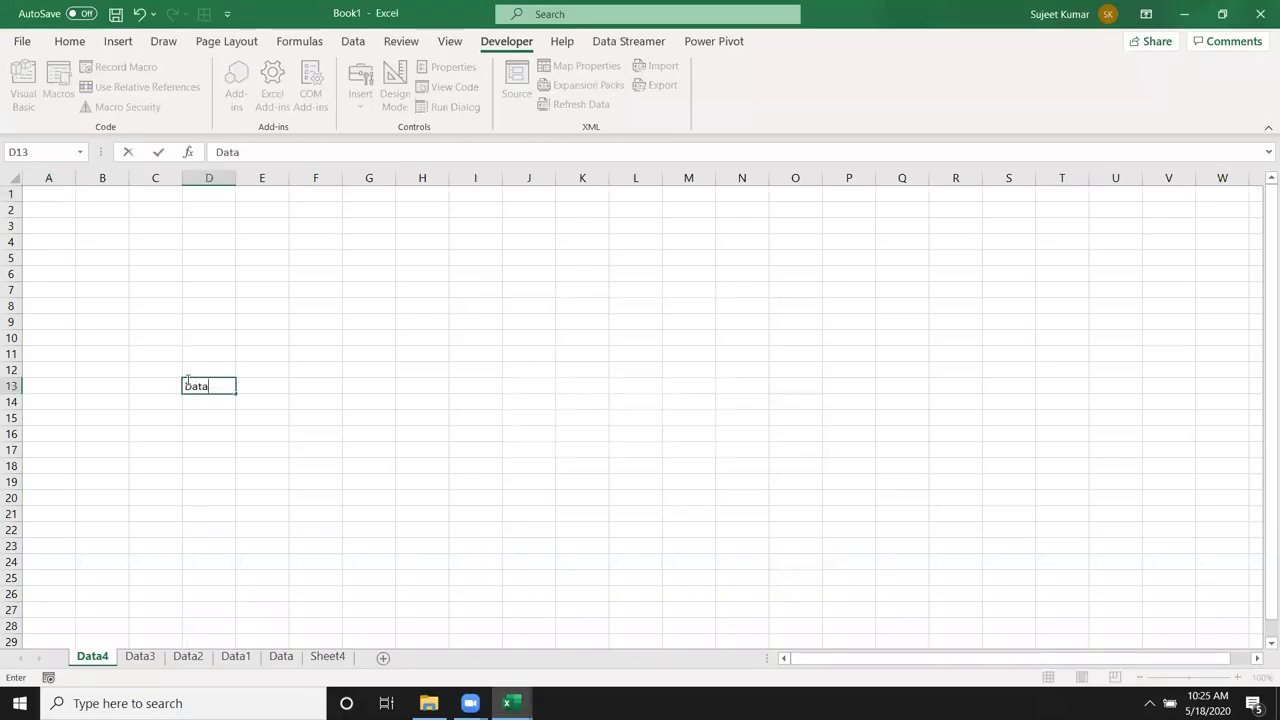
type("4")
key("Return")
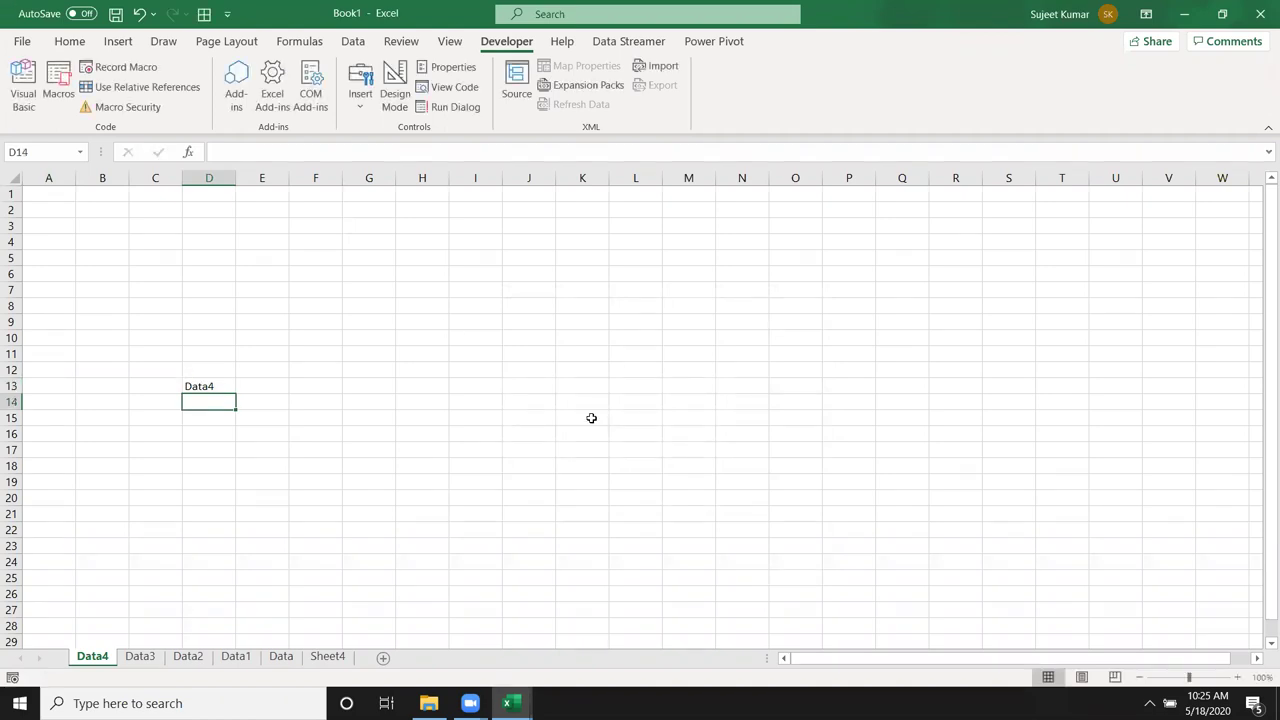
type("Data")
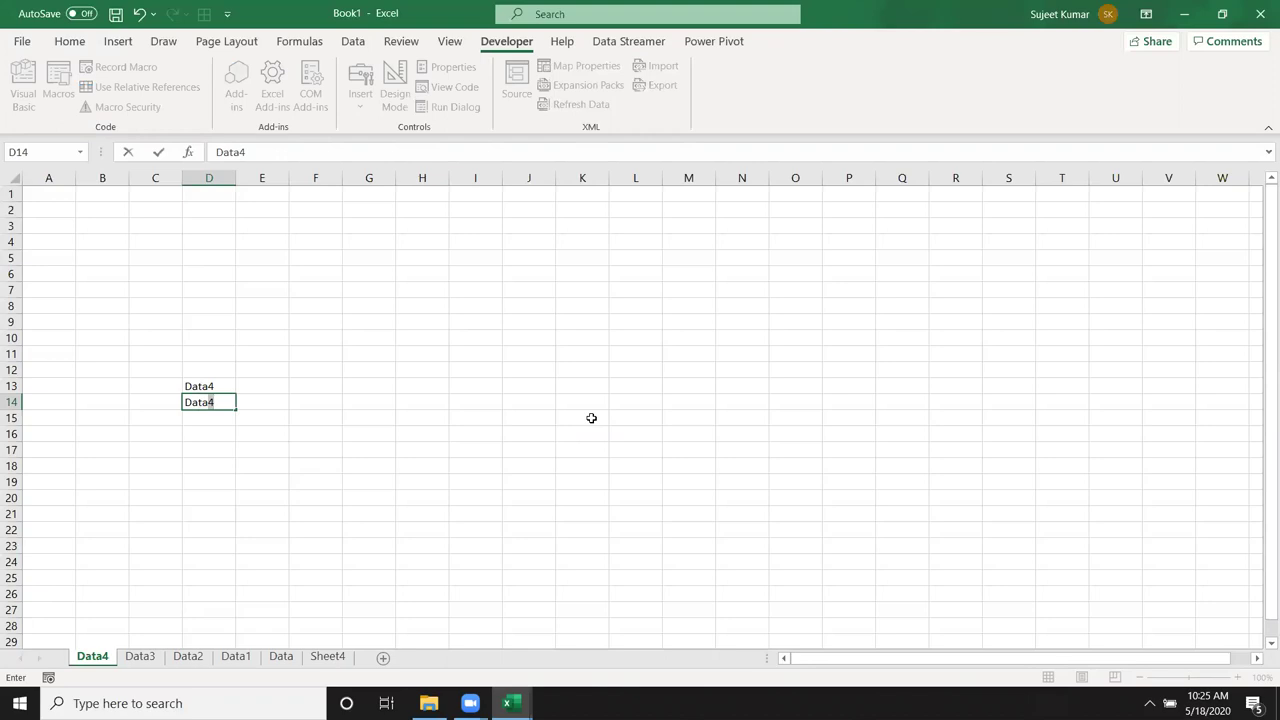
key("Return")
key("Up")
key("F2")
key("BackSpace")
key("Return")
key("Up")
key("Right")
- Enter =FIND(D14,D13,1) in E14 and check it returns 1
type("=find")
key("Tab")
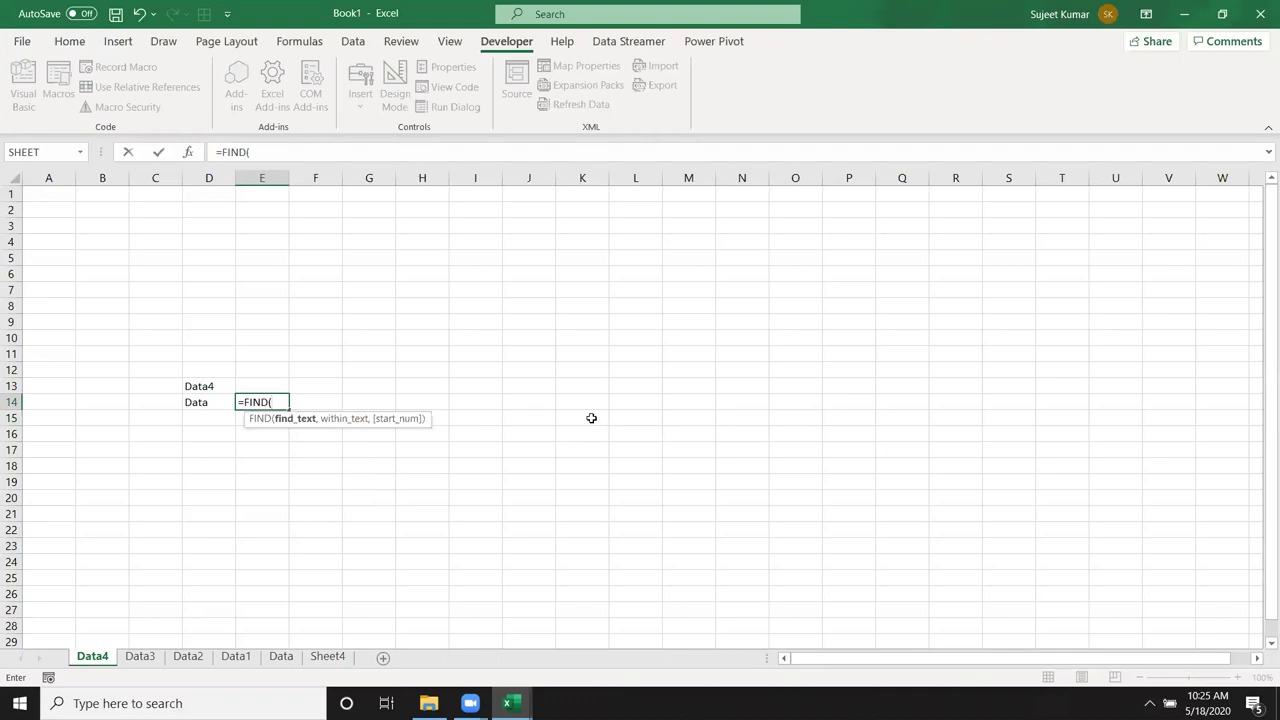
key("Left")
type(",")
key("Left")
key("Up")
type(",1)")
key("Return")
key("Up")
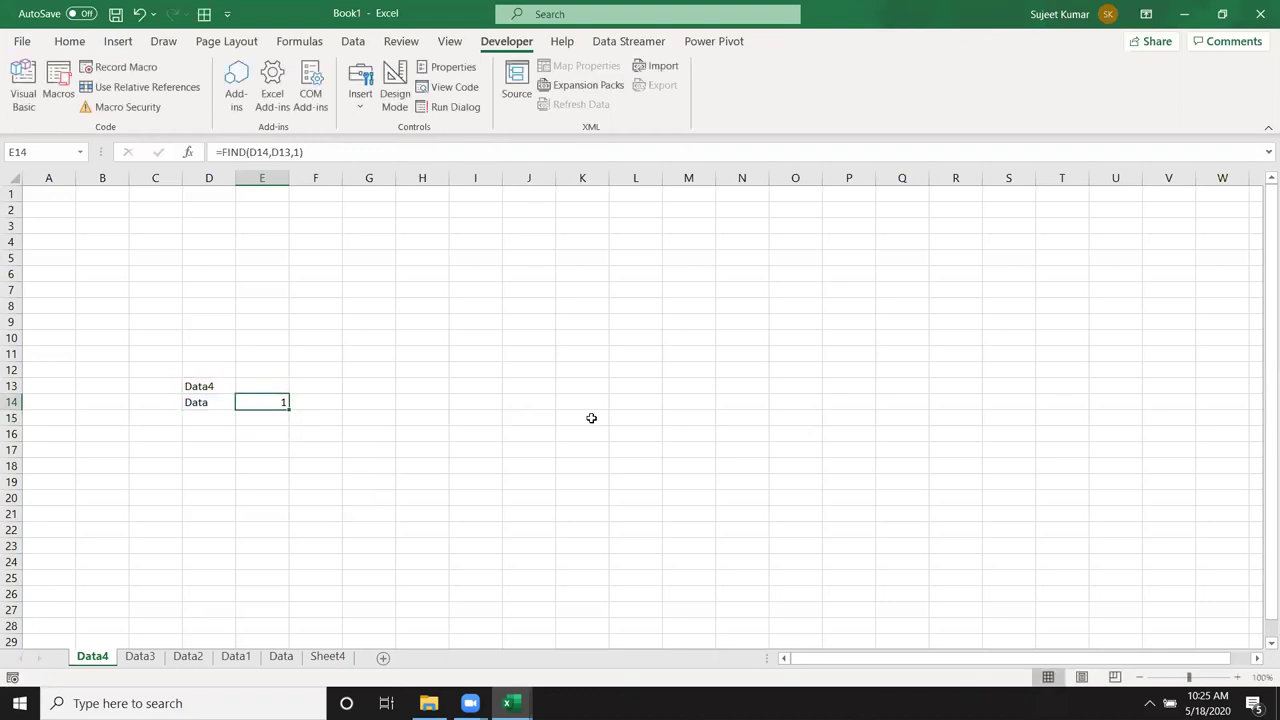
key("Right")
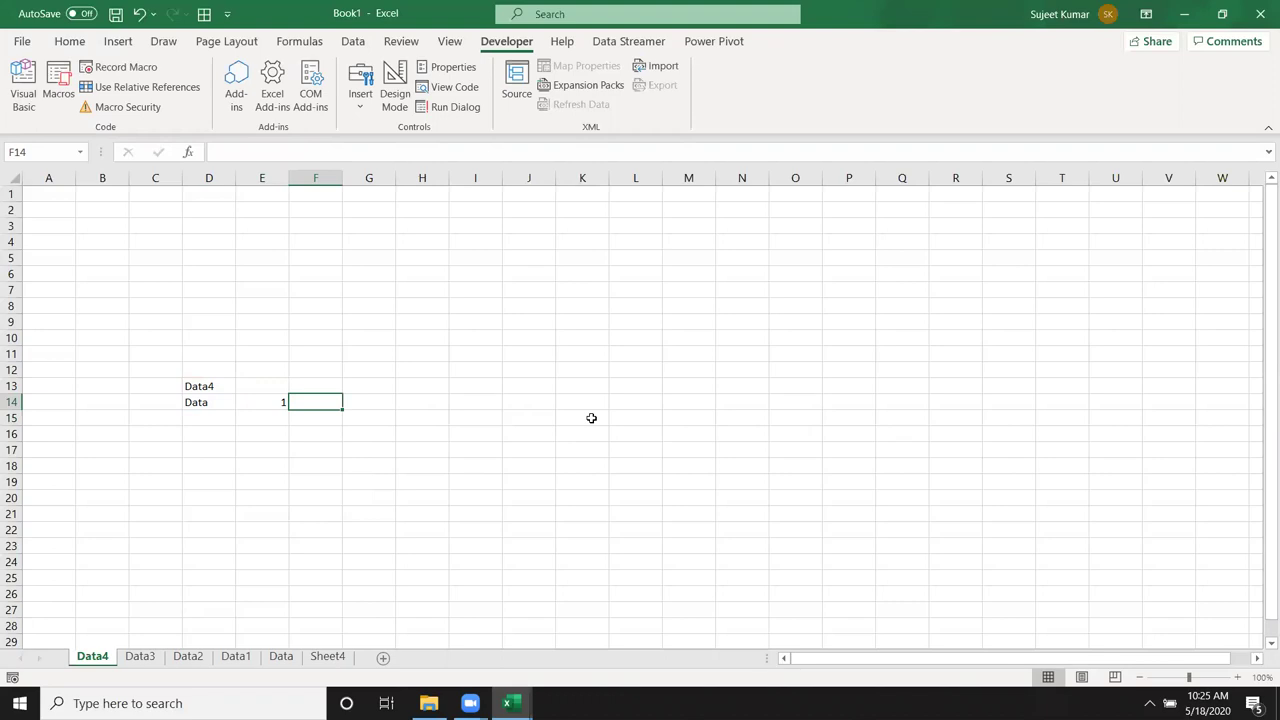
left_click(270, 404)
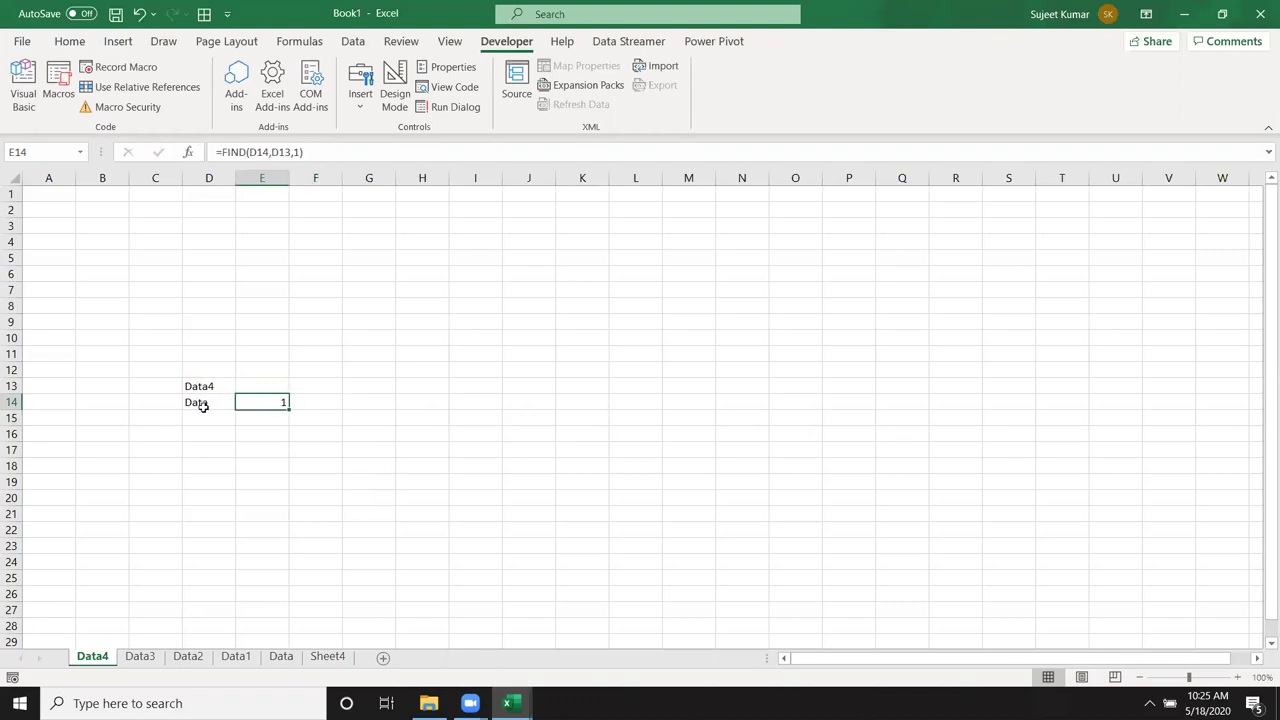
left_click(193, 386)
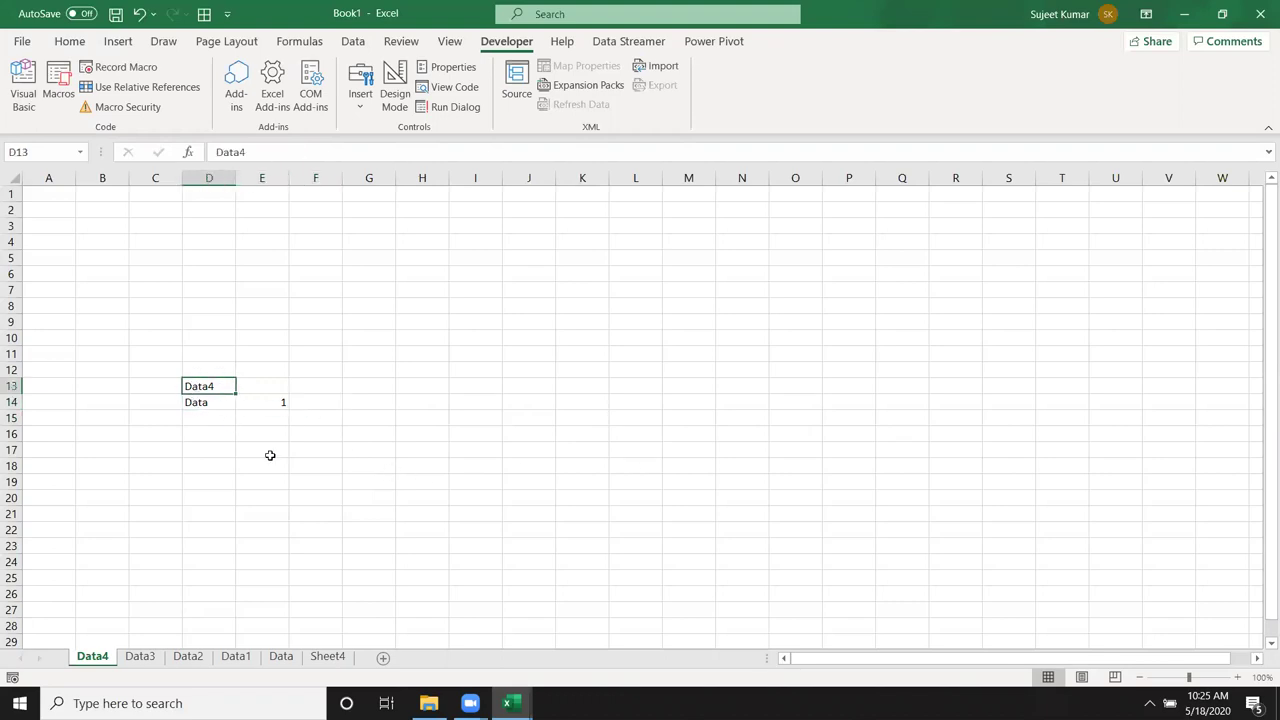
- Change the InStr search text to "data" and run rr, which adds sheet Data0
key("alt+F11")
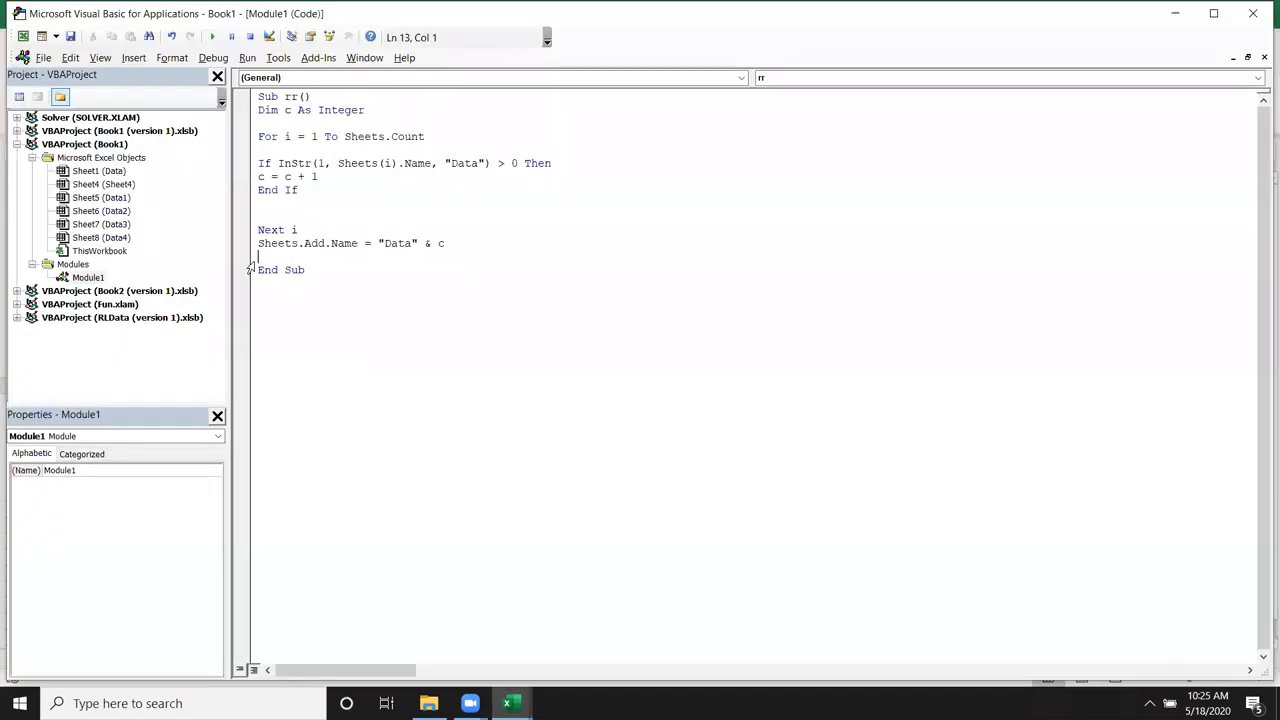
left_click(458, 164)
key("BackSpace")
type("D")
left_click(451, 215)
key("alt+F11")
key("alt+F11")
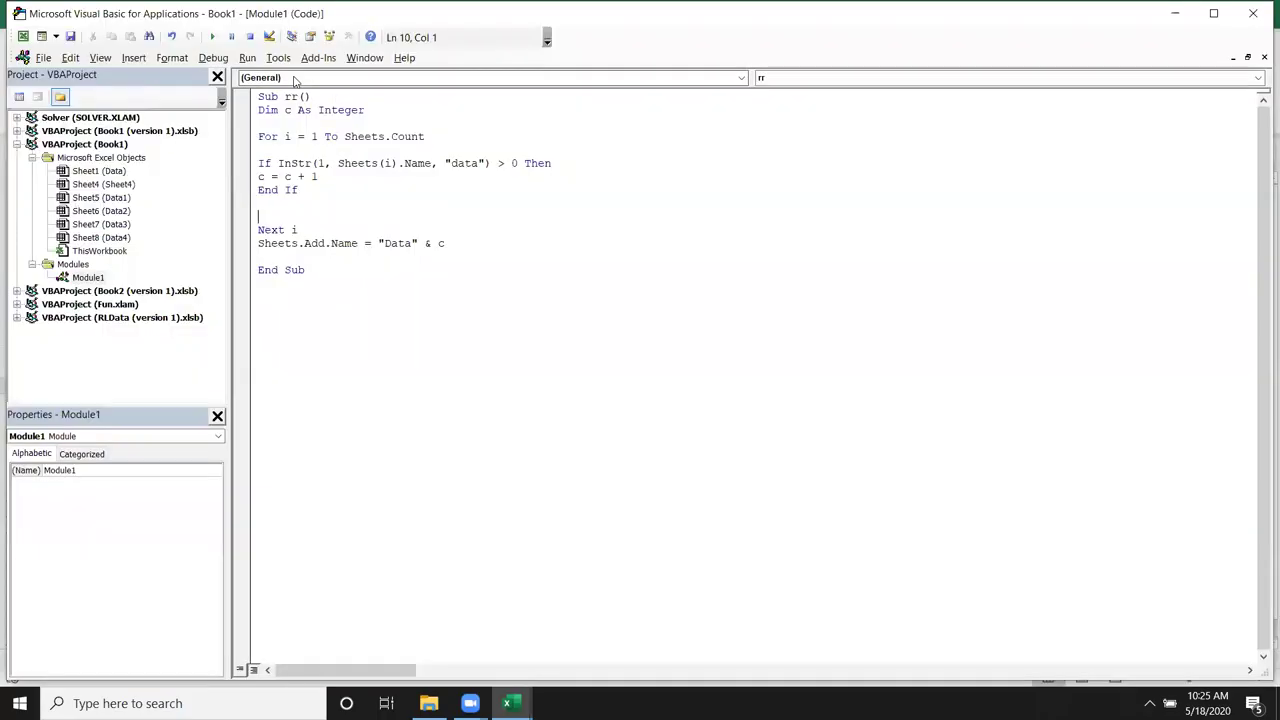
left_click(214, 38)
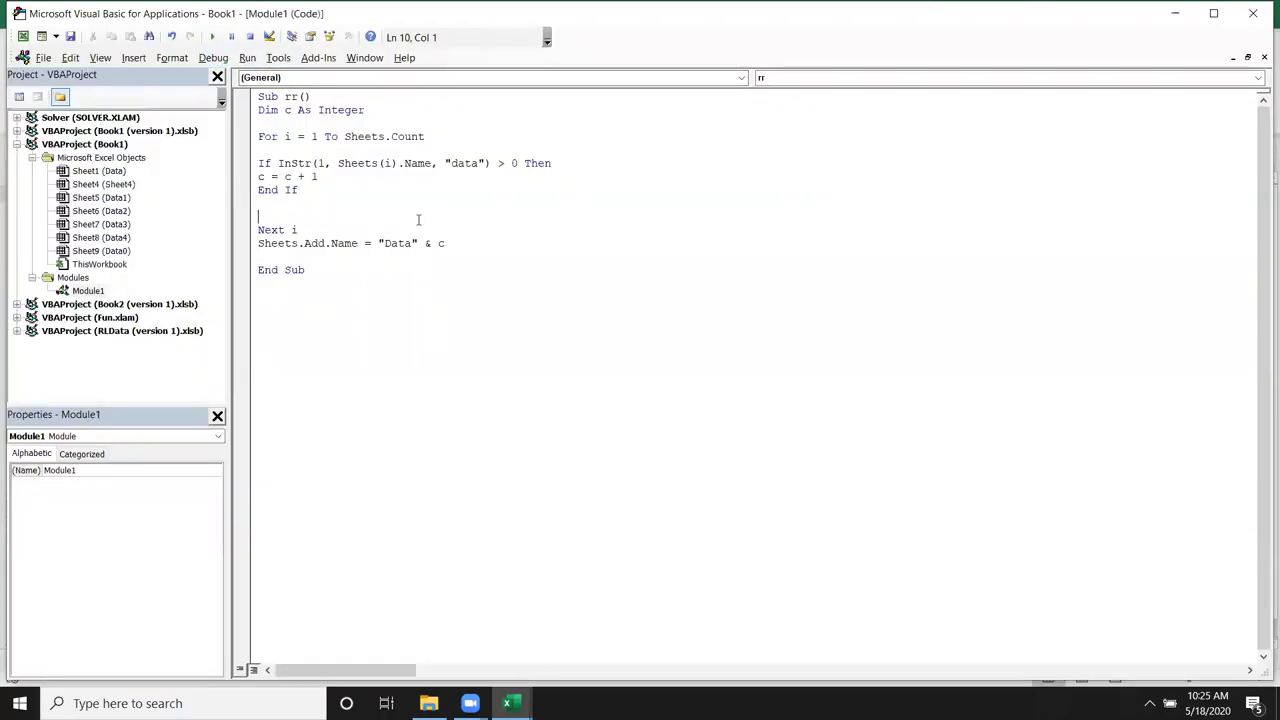
key("alt+F11")
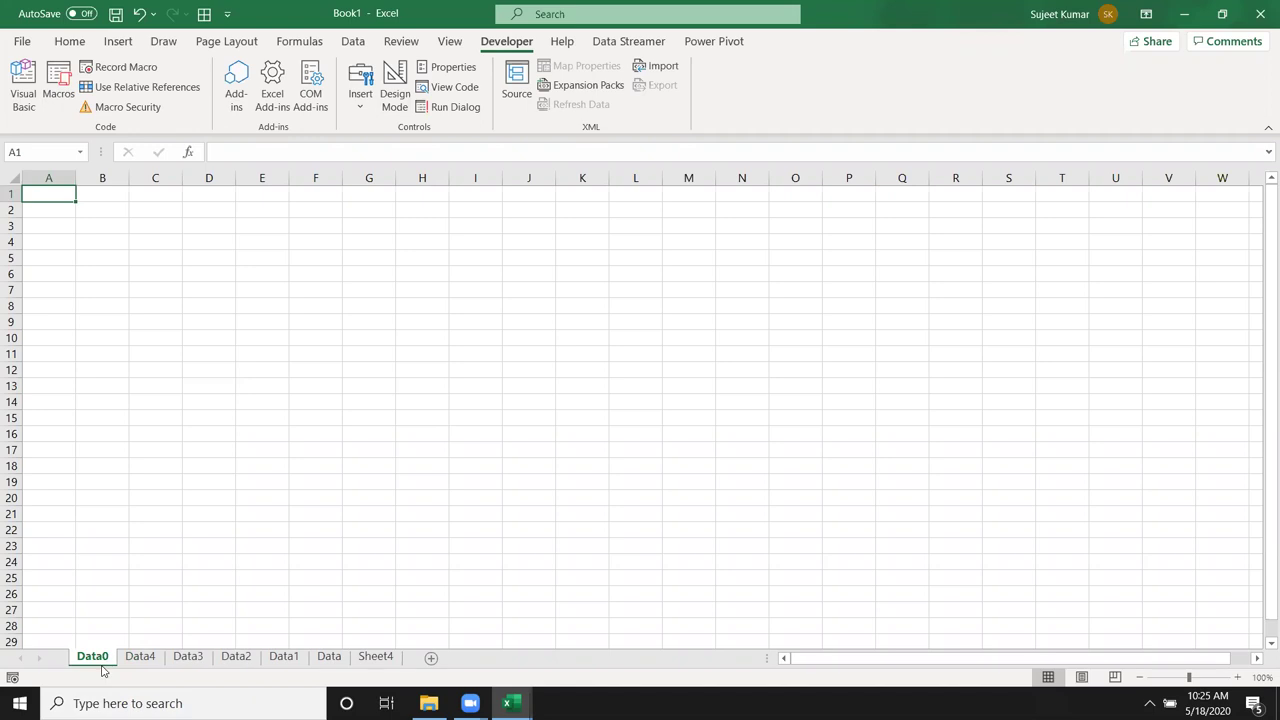
- Restore the InStr search text to "Data" in the rr macro
key("alt+F11")
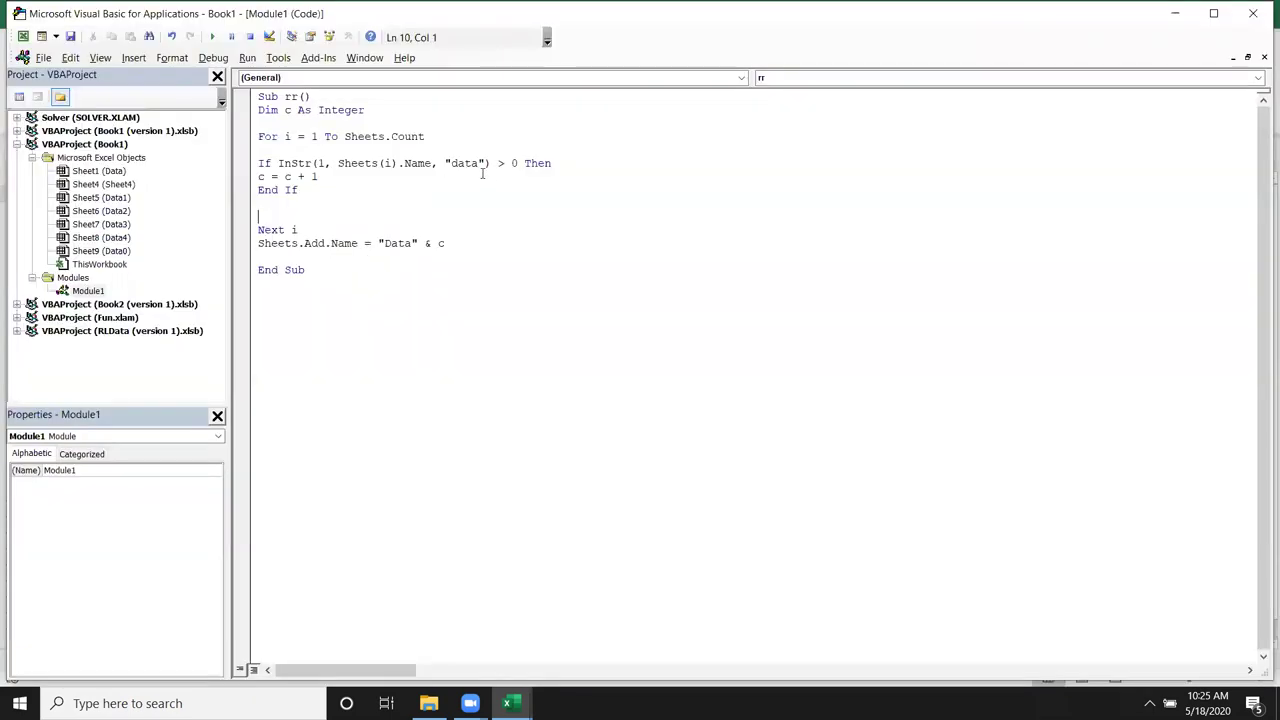
left_click(459, 167)
key("BackSpace")
type("D")
left_click(502, 214)
- Highlight the InStr condition, the c = c + 1 counter and the sheet-name counter to explain them
left_click_drag(278, 163, 523, 163)
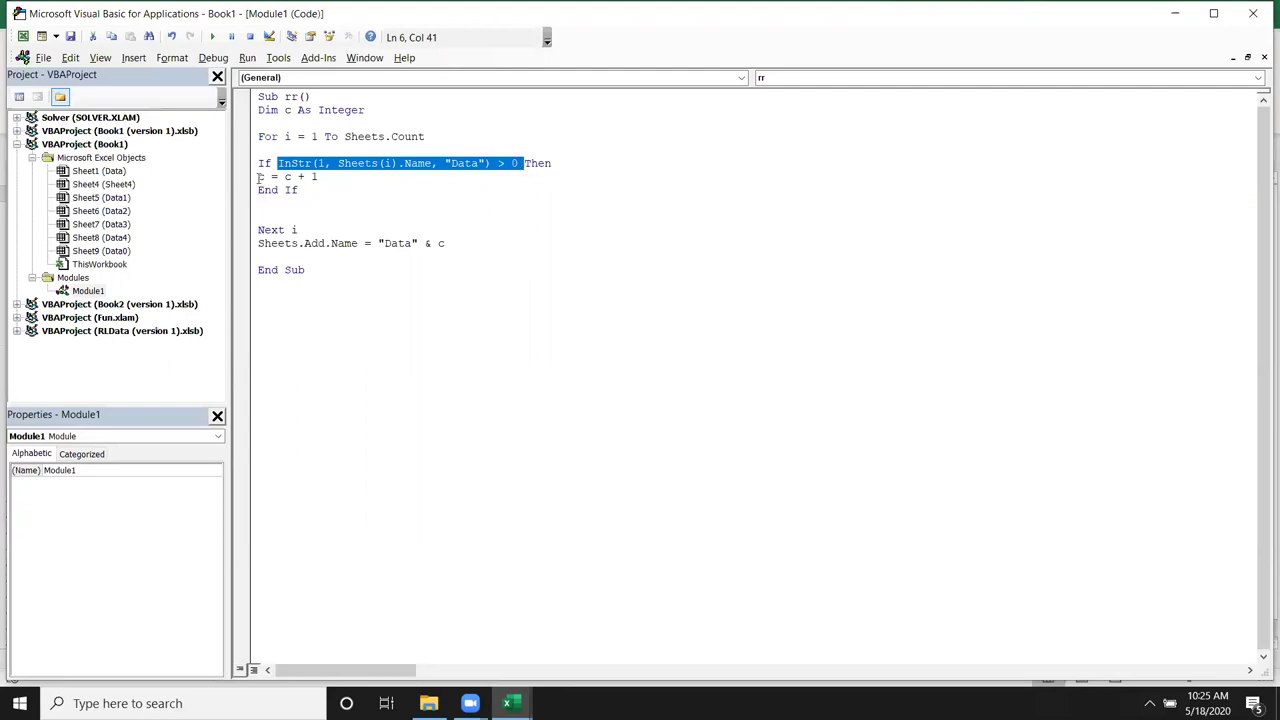
left_click_drag(257, 177, 330, 181)
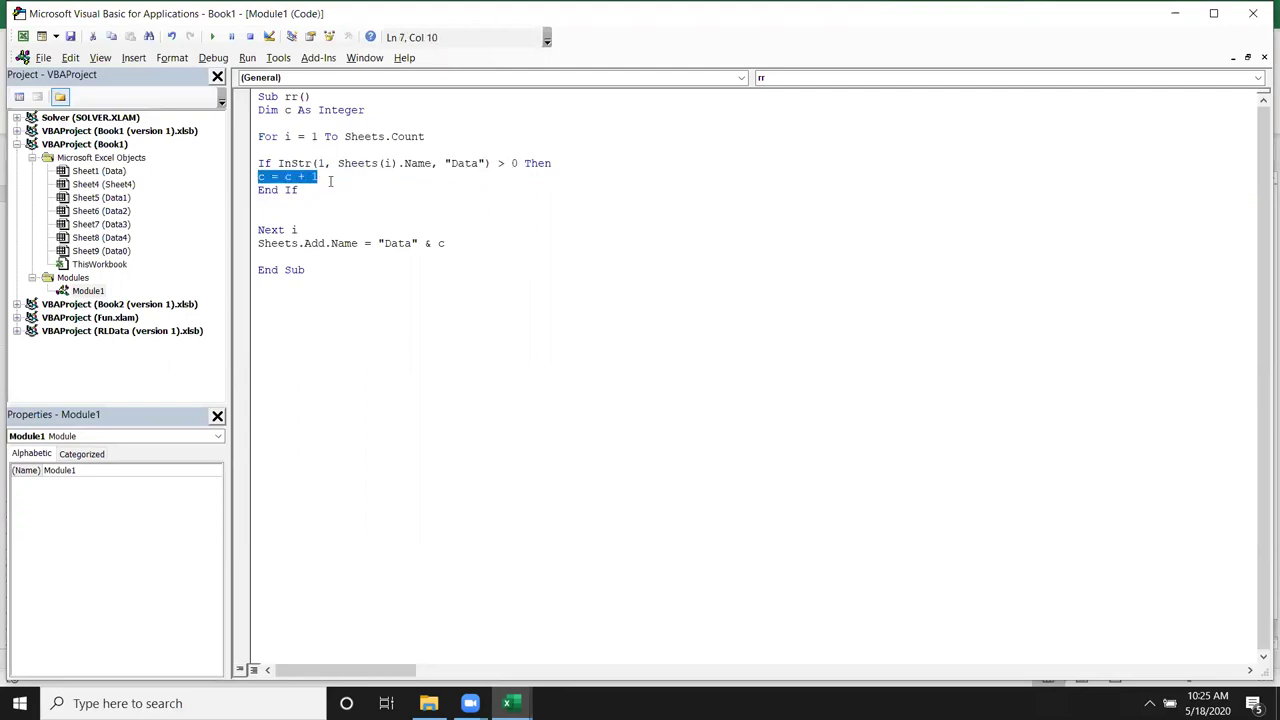
double_click(440, 243)
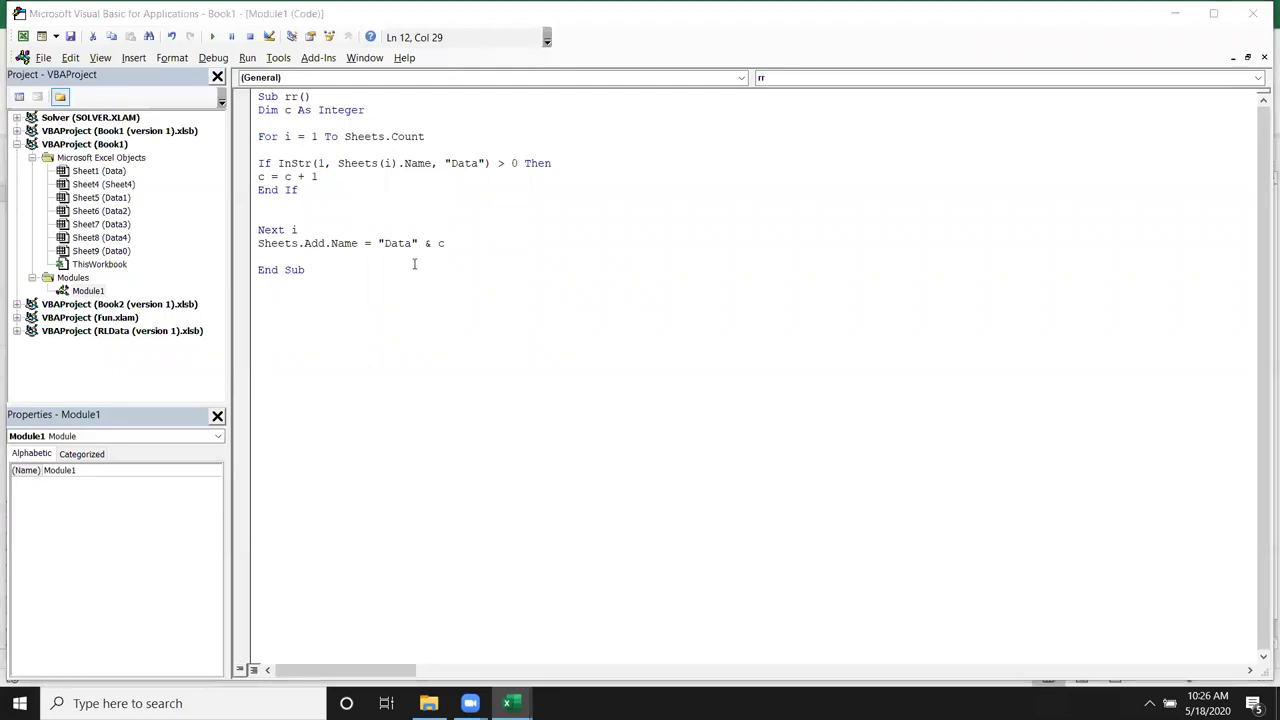
key("alt+F11")
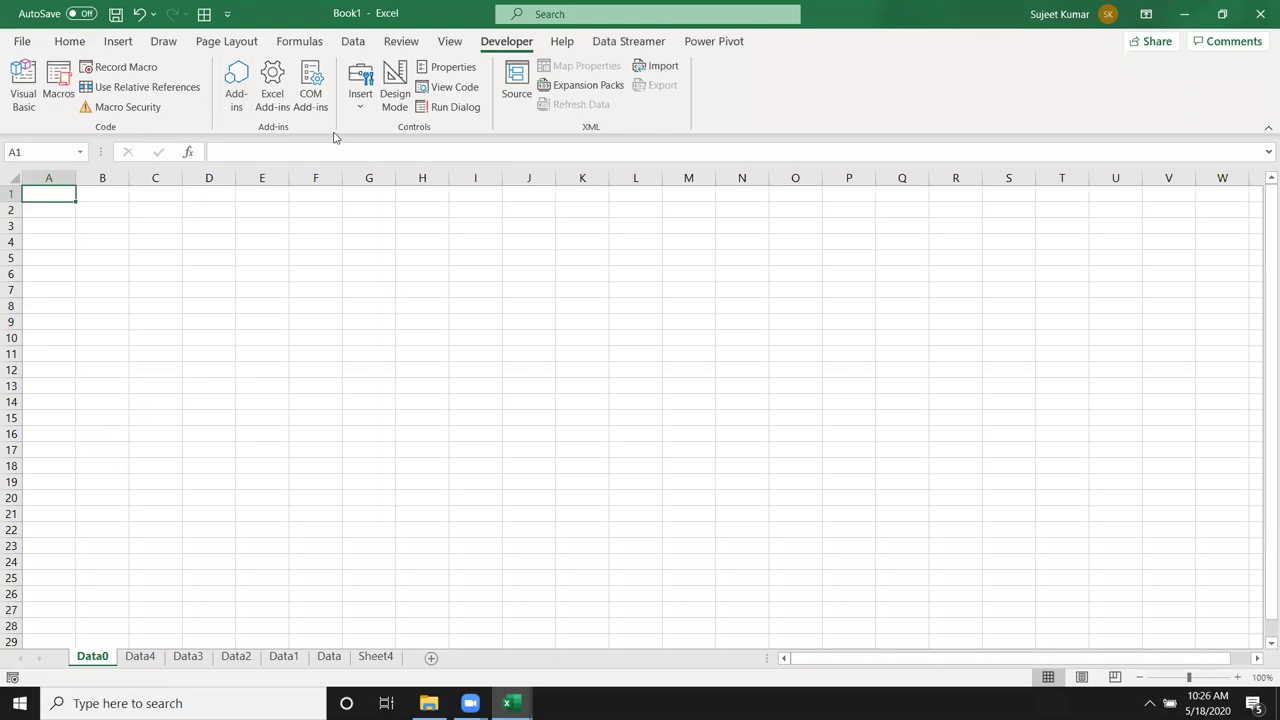
- Revisit the rr macro code below End Sub, then return to the workbook
key("alt+F11")
left_click(546, 378)
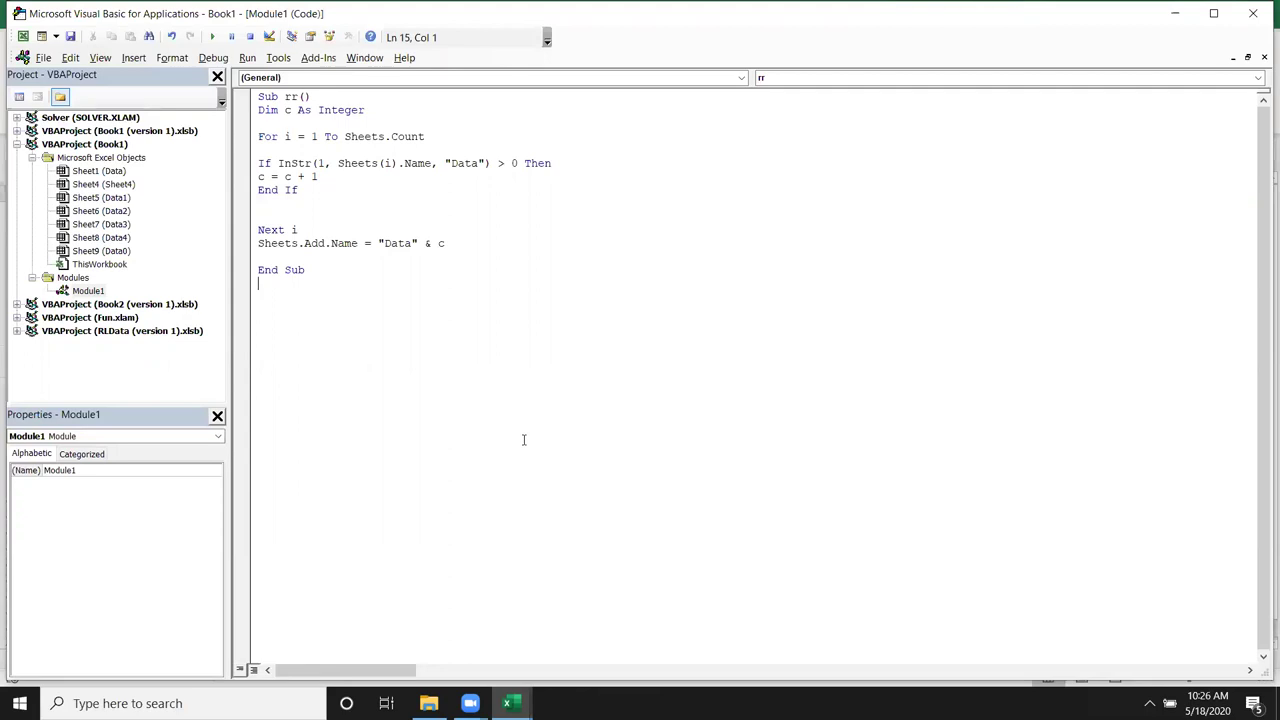
key("alt+F11")
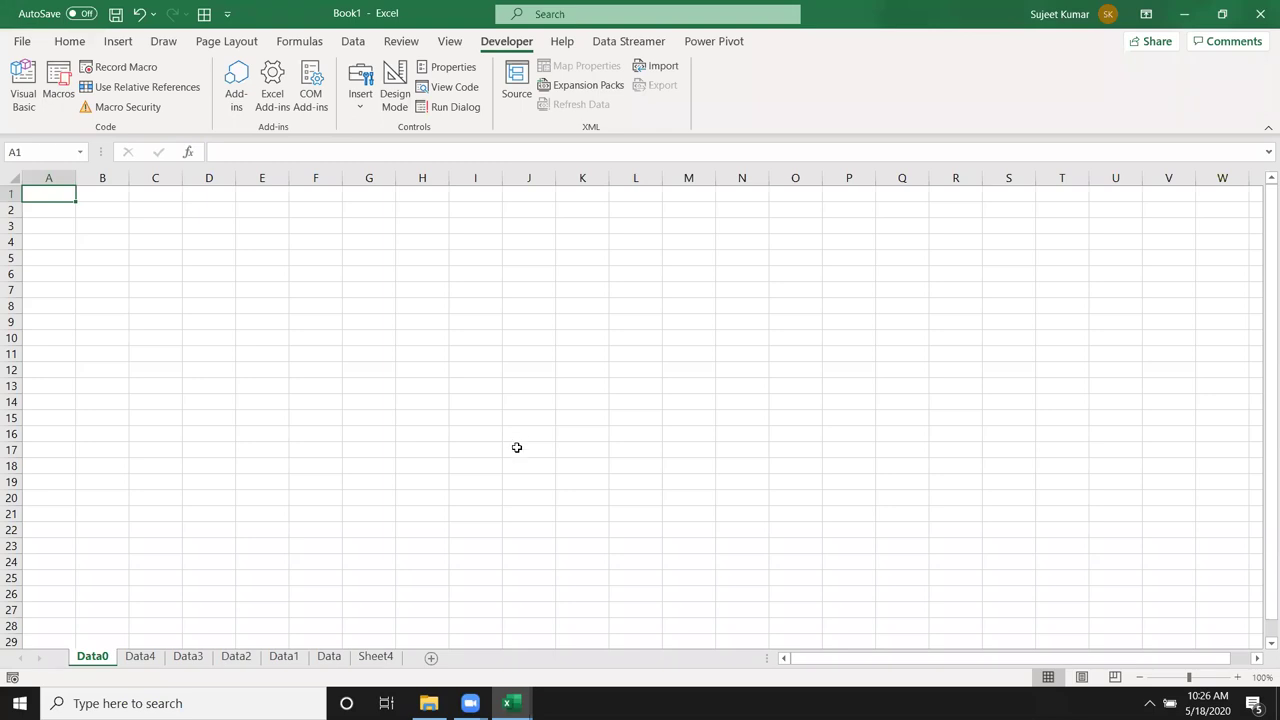
- Add a new sheet and try renaming it Data, which is refused as already taken
left_click(432, 660)
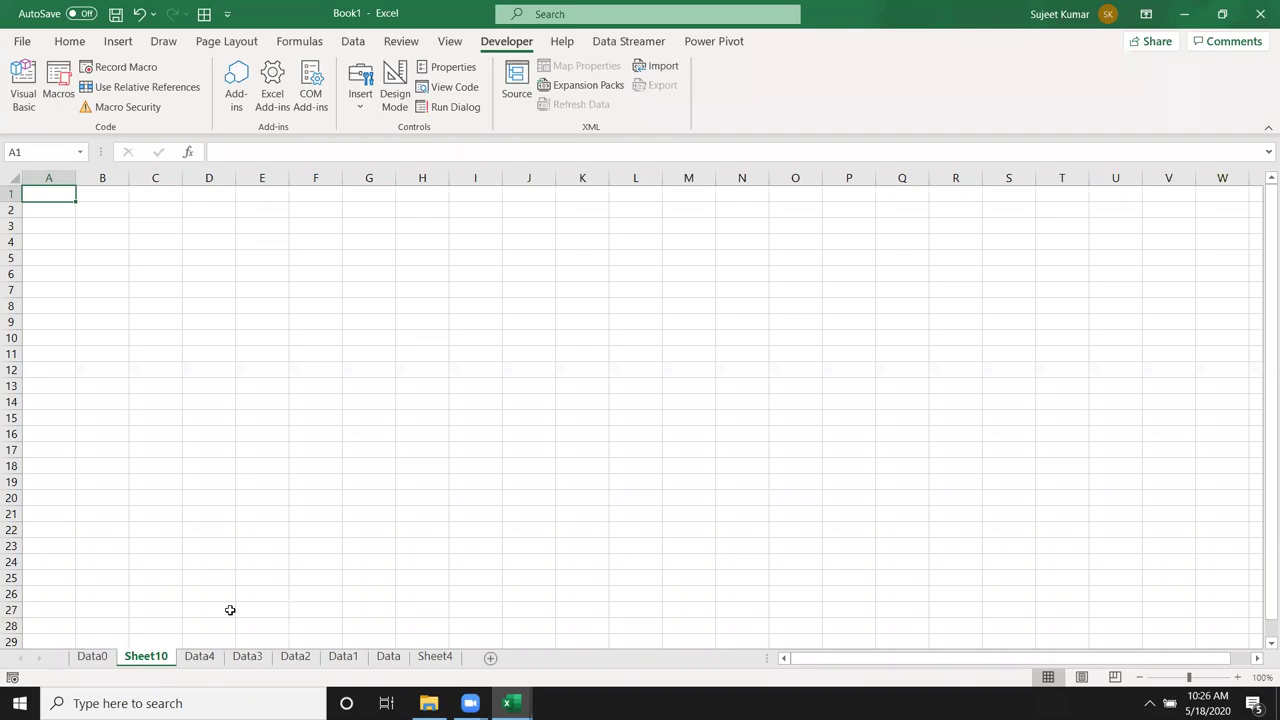
double_click(151, 665)
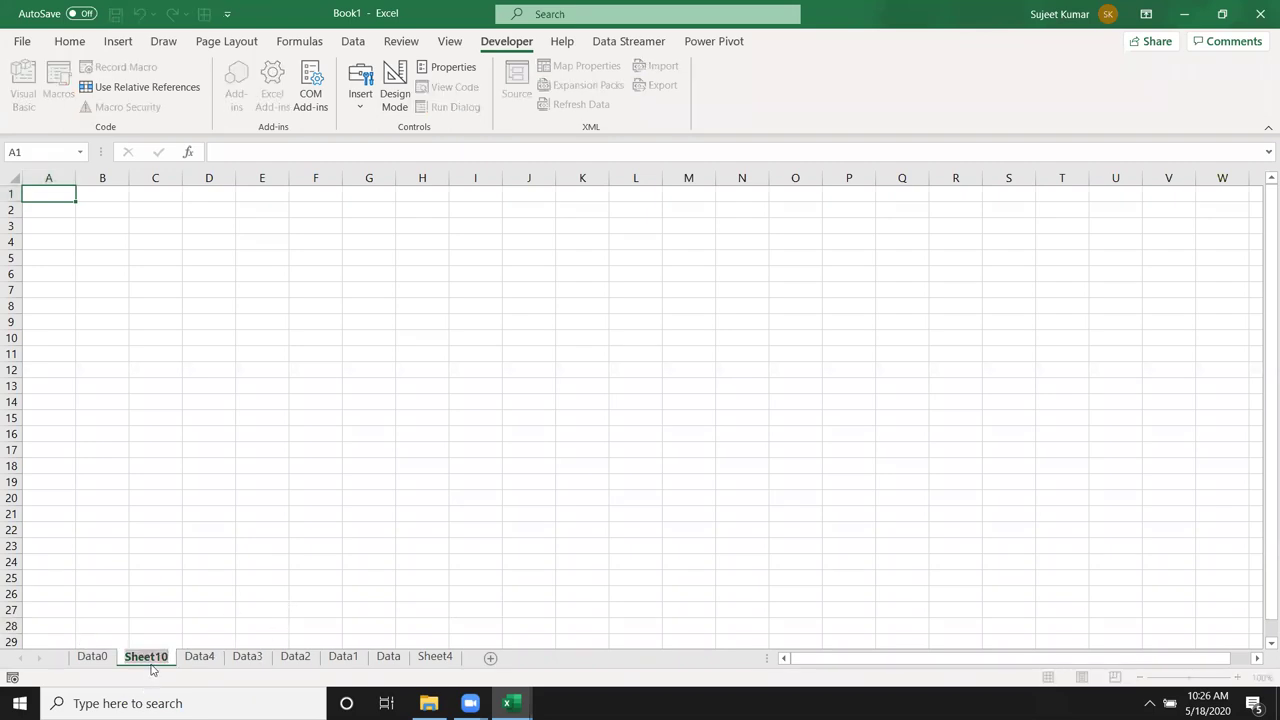
type("Data")
key("Return")
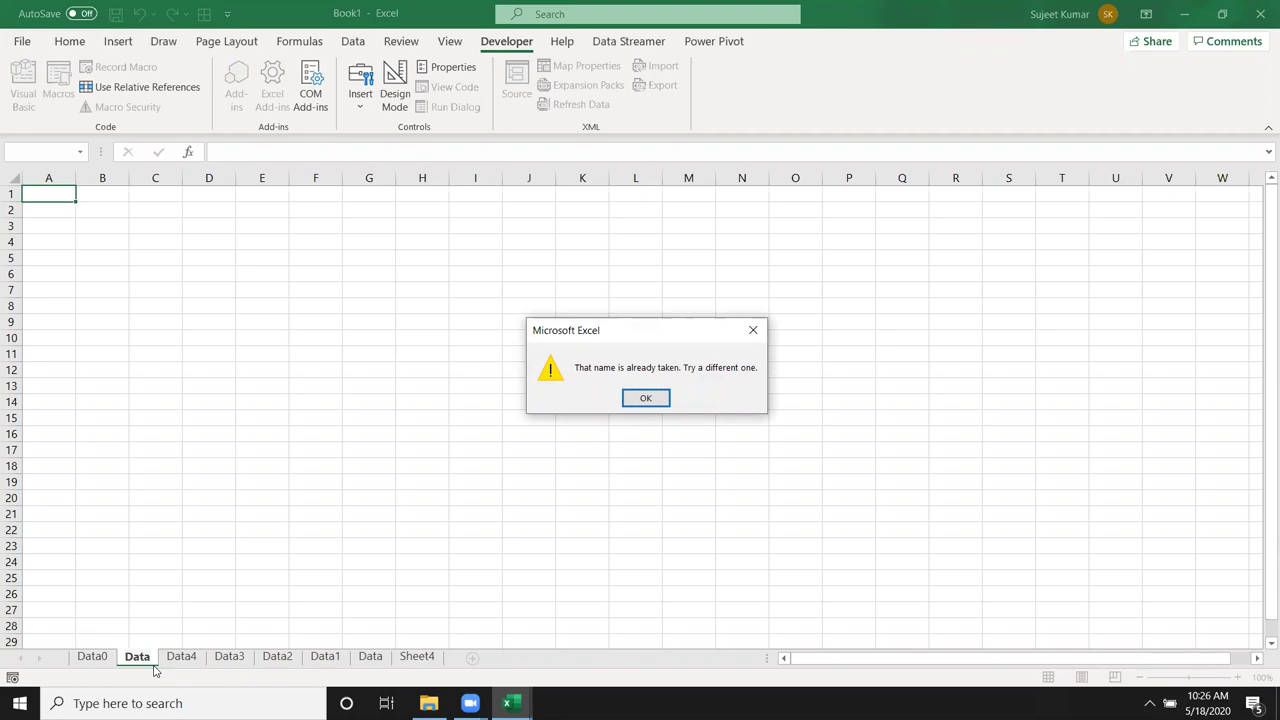
key("Return")
key("Escape")
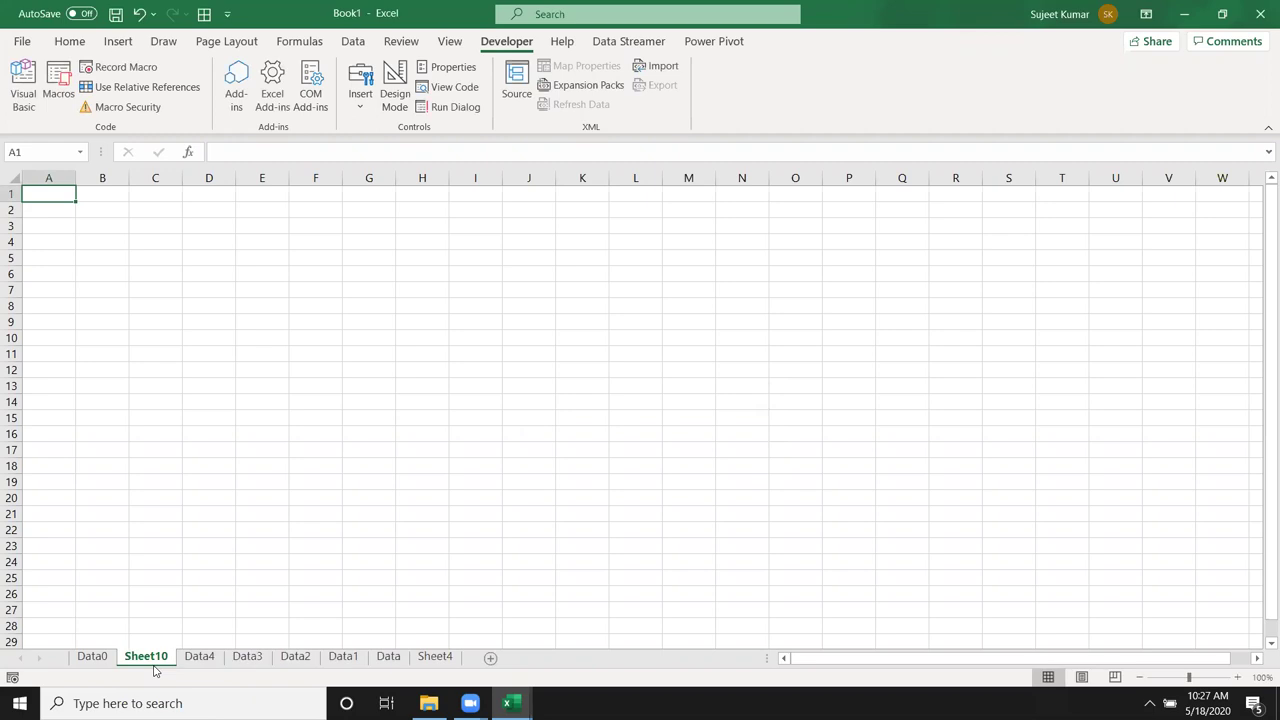
key("alt+F11")
- Add an InputBox line prompting "Enter Sheet Name" below the Dim line, and make InStr search for n instead of "Data"
left_click(261, 119)
key("Return")
key("Up")
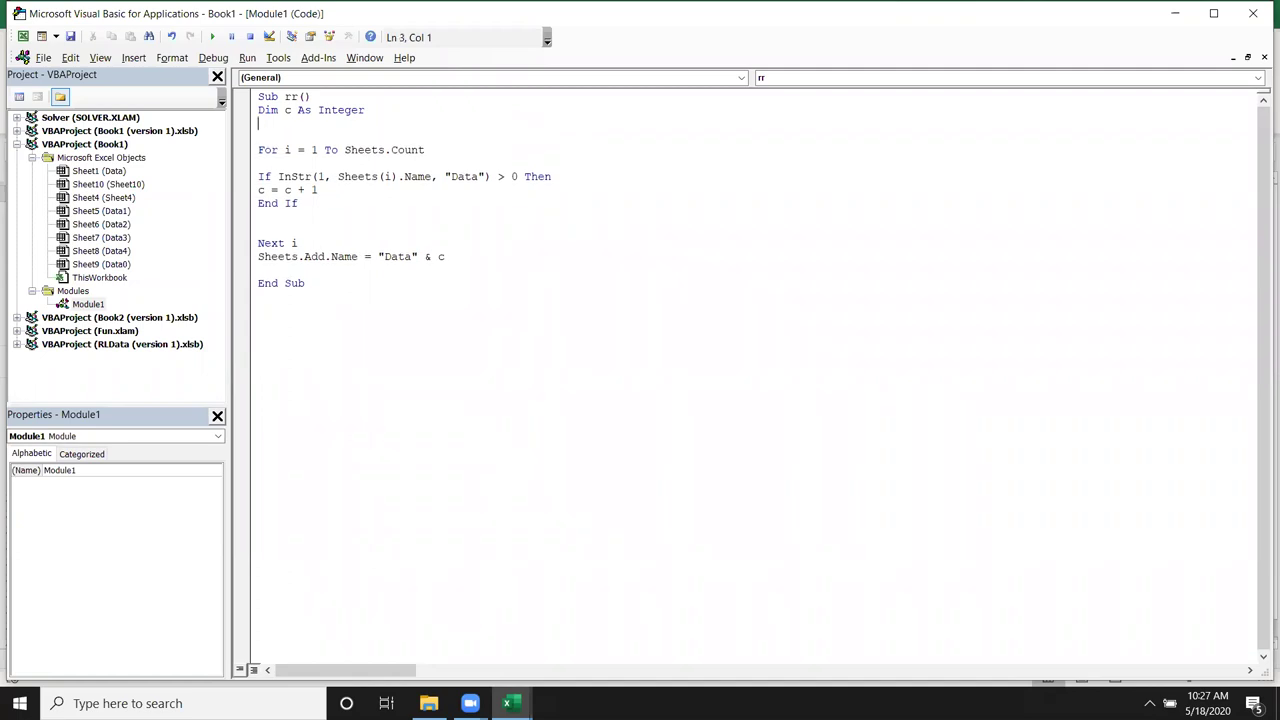
type("r")
type("=inputbox")
type("(\"Enter Sheet Name\"")
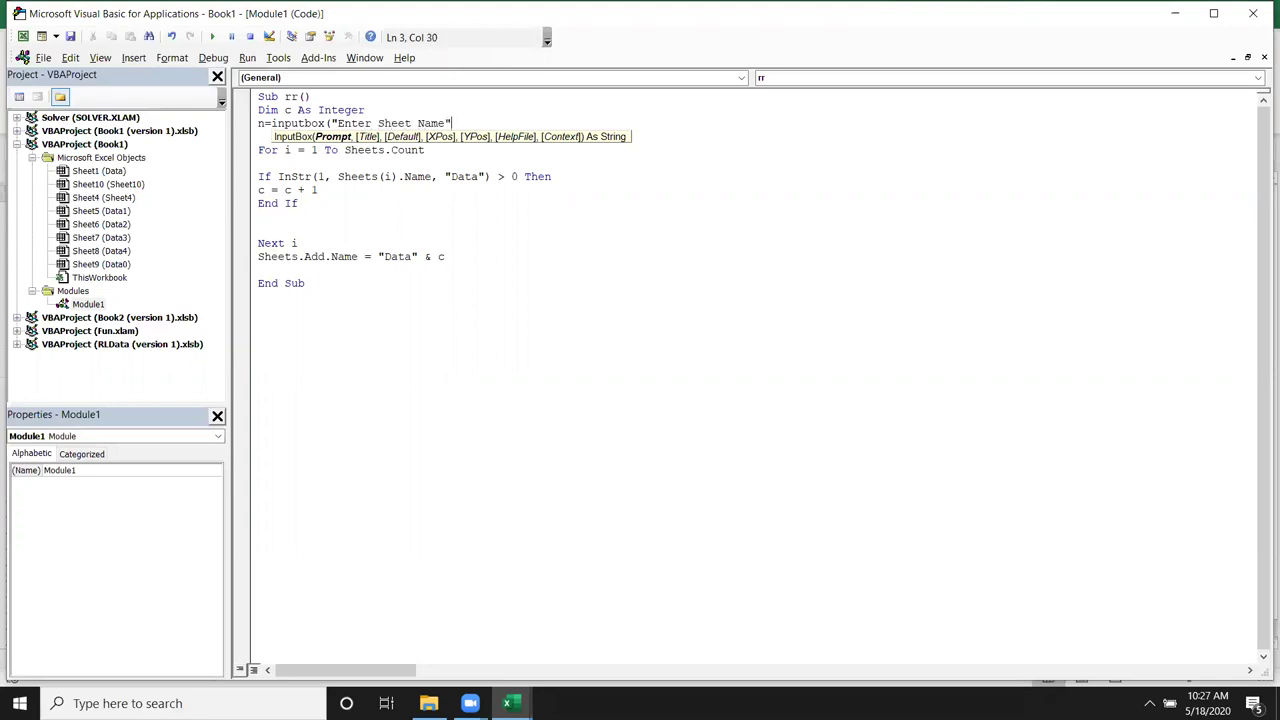
type(")")
left_click(571, 228)
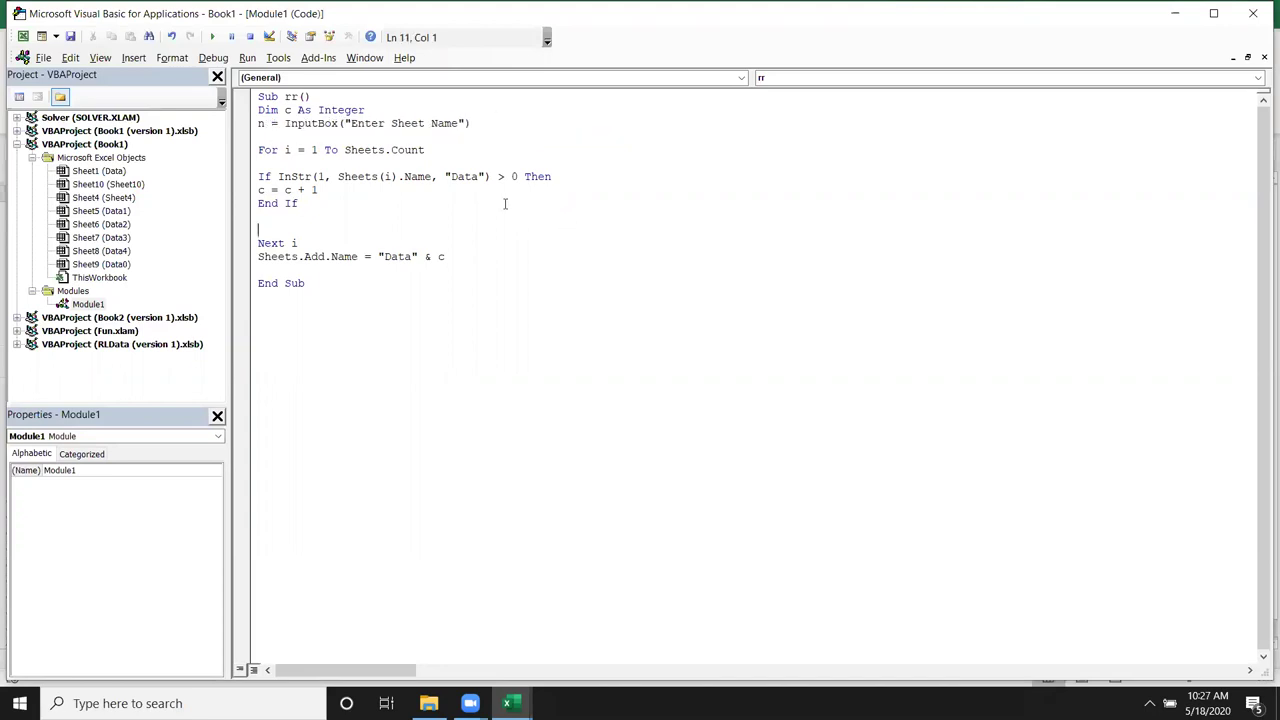
left_click_drag(443, 176, 487, 177)
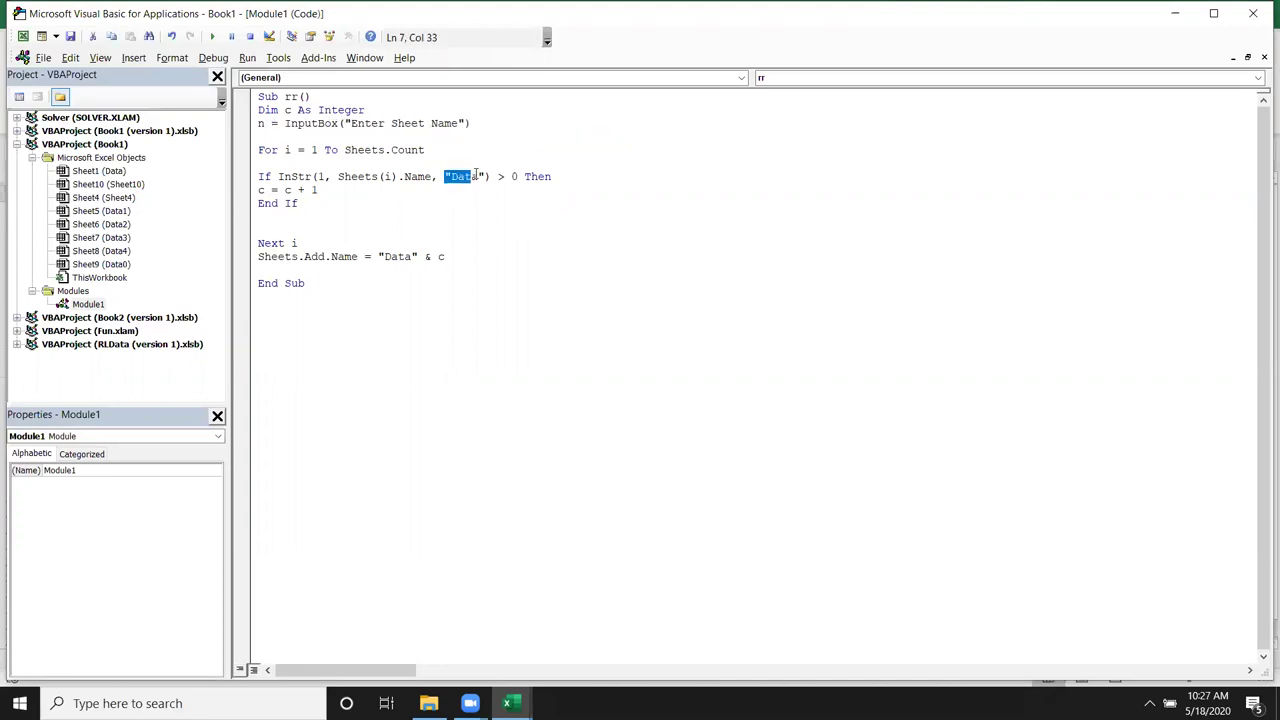
type("n")
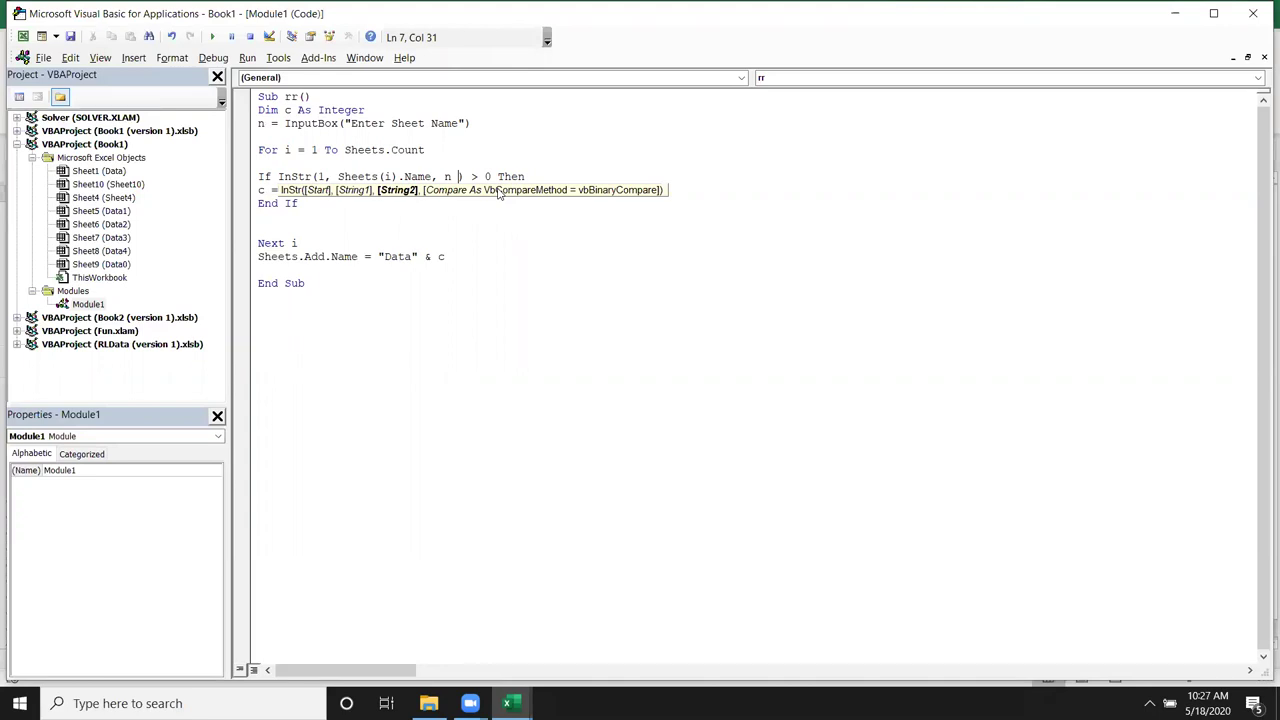
- Wrap Sheets(i).Name in UCase() on the If InStr line
left_click(523, 240)
left_click(339, 177)
type("uca")
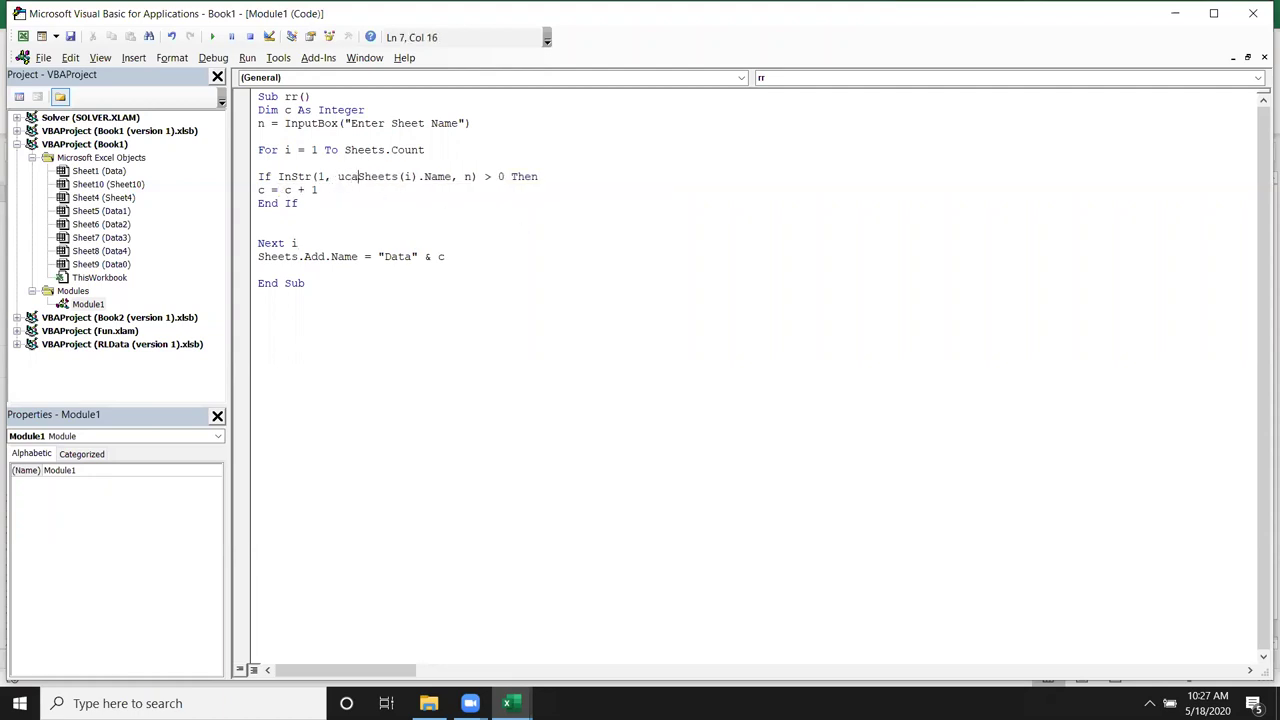
type("se")
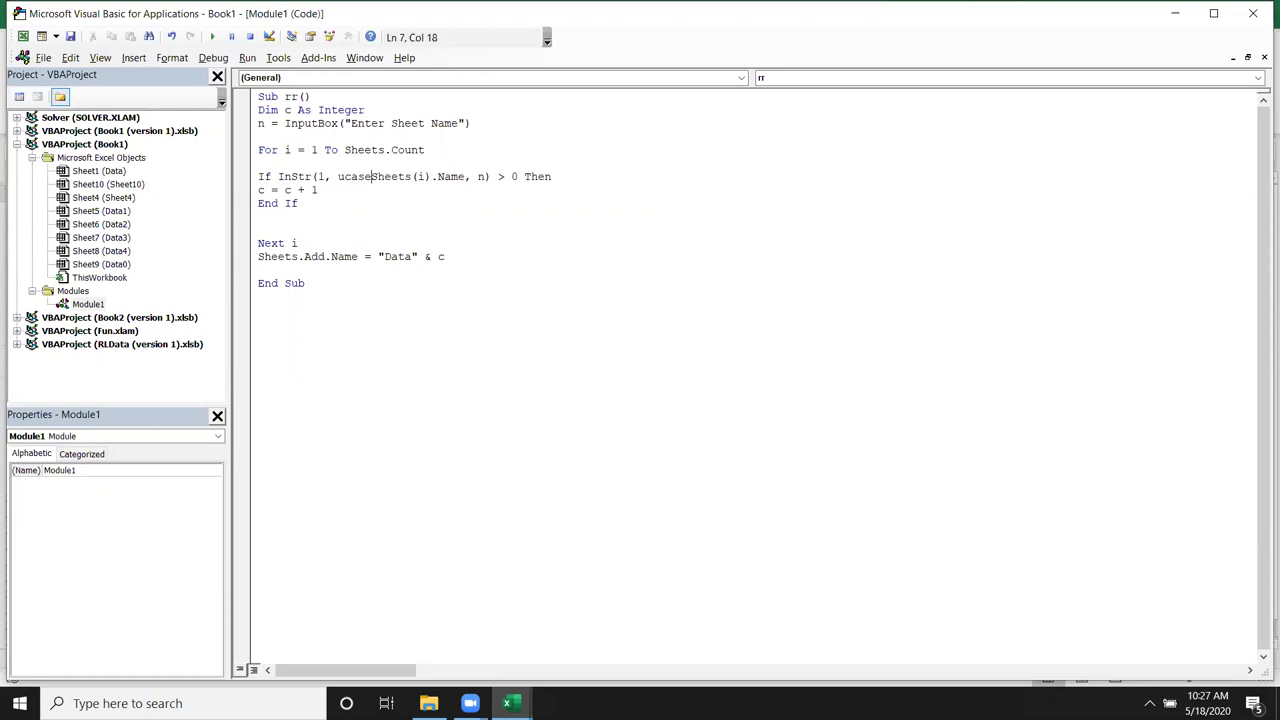
type("(")
key("Right")
key("Right")
key("Right")
key("Right")
key("Right")
key("Right")
key("Right")
key("Right")
key("Right")
key("Right")
key("Right")
key("Right")
key("Right")
key("Right")
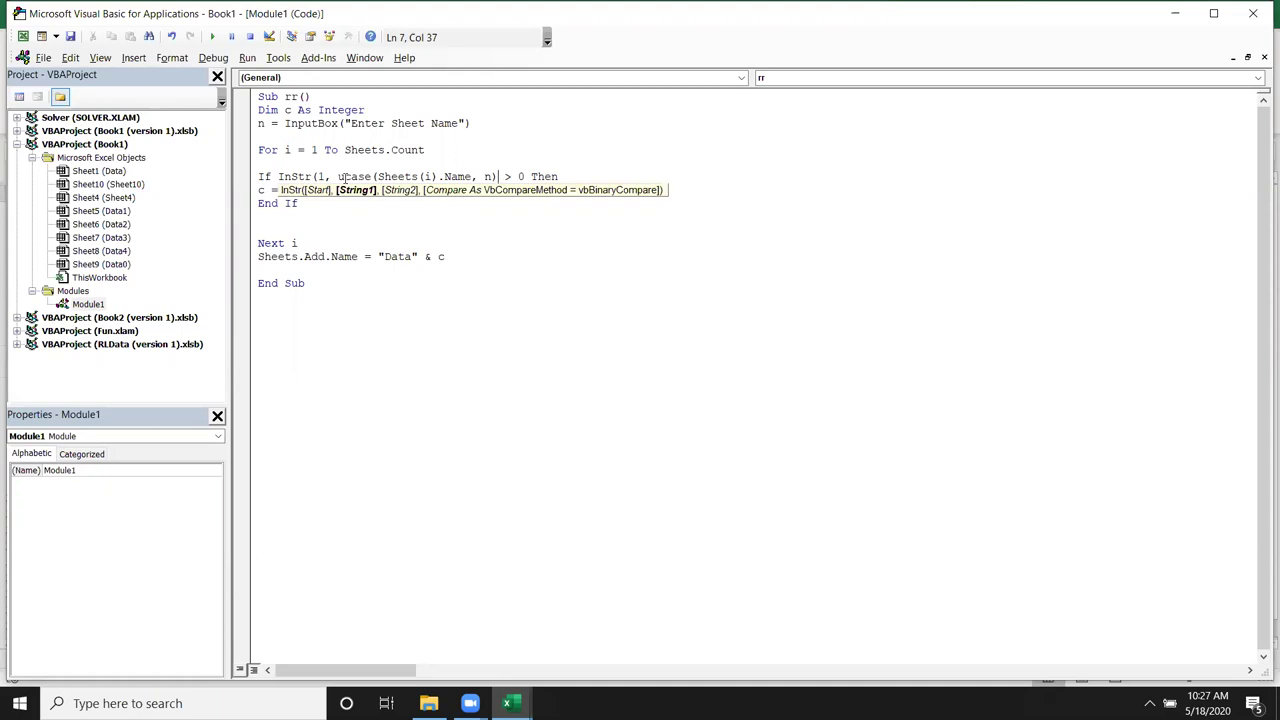
key("Left")
key("Left")
key("Left")
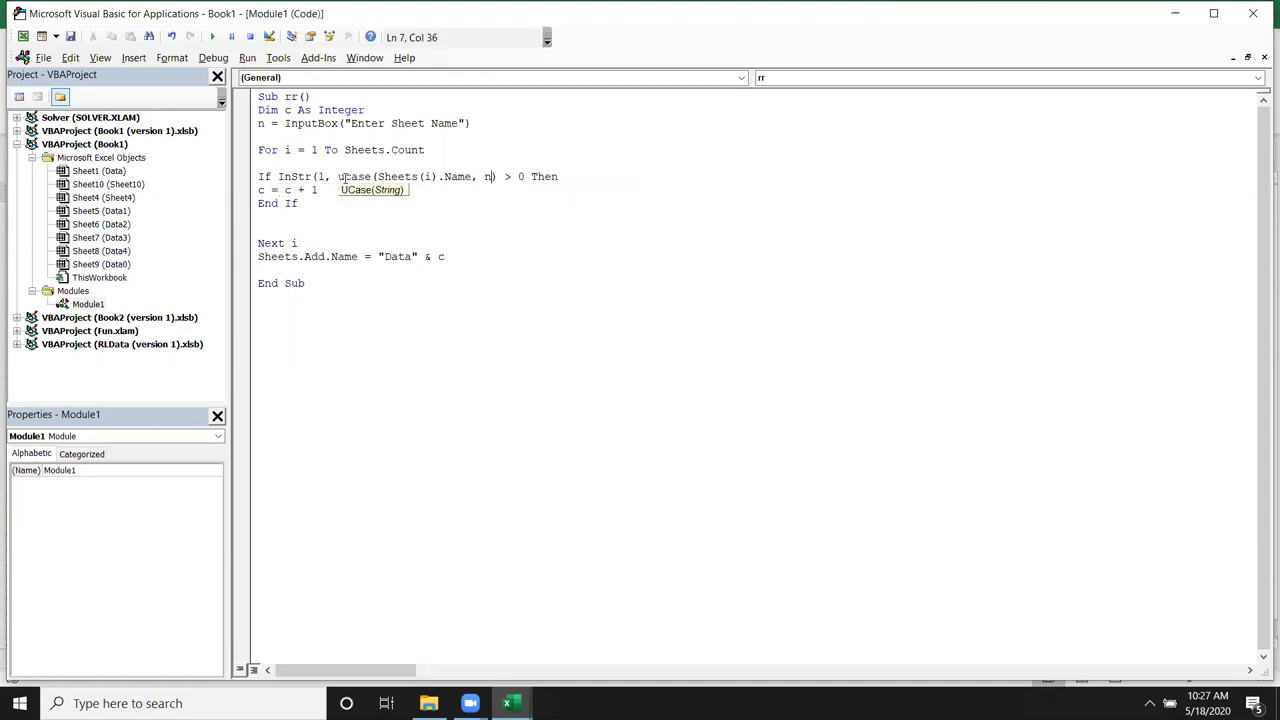
key("Right")
key("Right")
key("Left")
type(")")
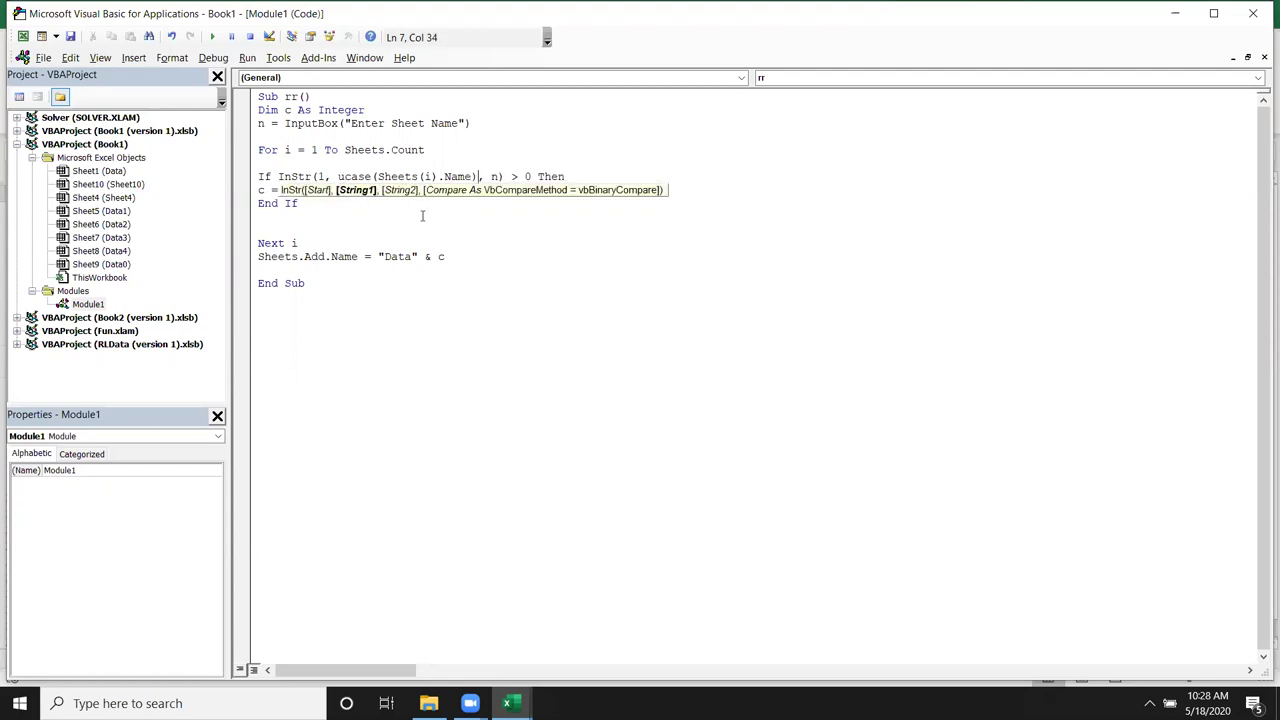
left_click(423, 225)
- Wrap n in UCase() so the sheet-name comparison ignores case
left_click(490, 177)
type("ucase")
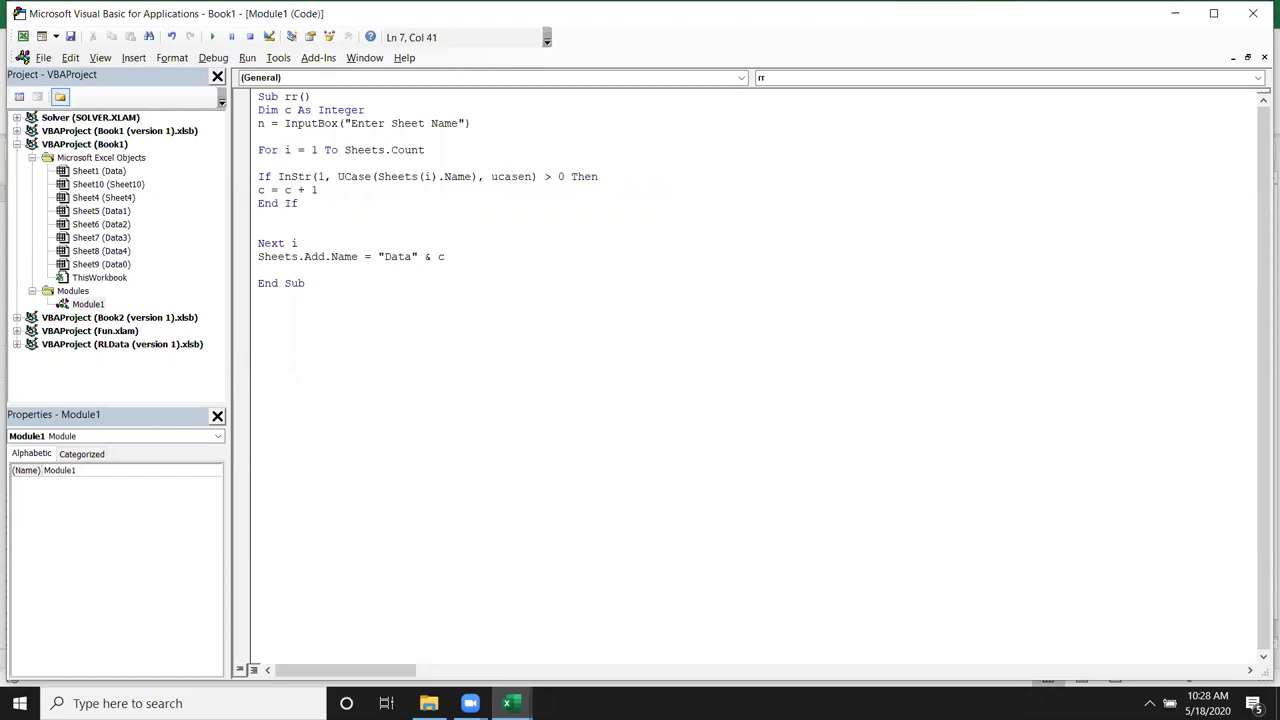
type("(")
type(")")
key("Down")
left_click(486, 312)
left_click(307, 176)
double_click(305, 176)
left_click(423, 566)
key("super")
type("c")
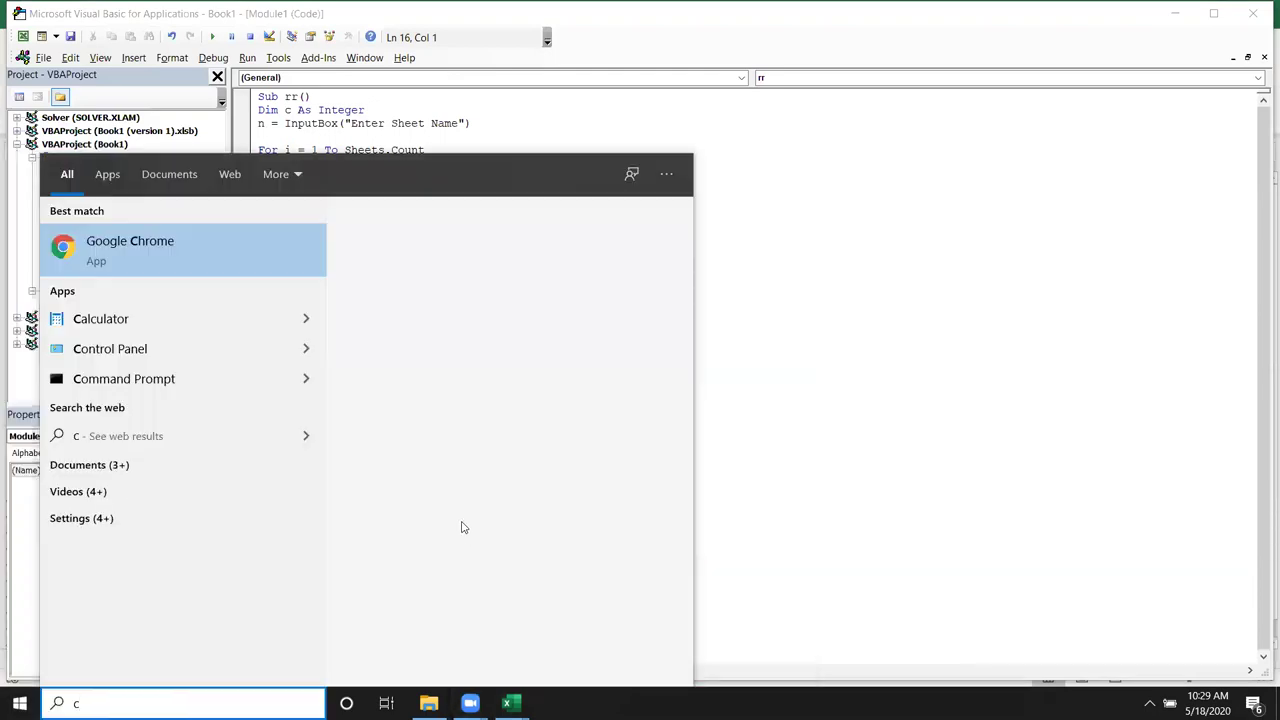
left_click(266, 251)
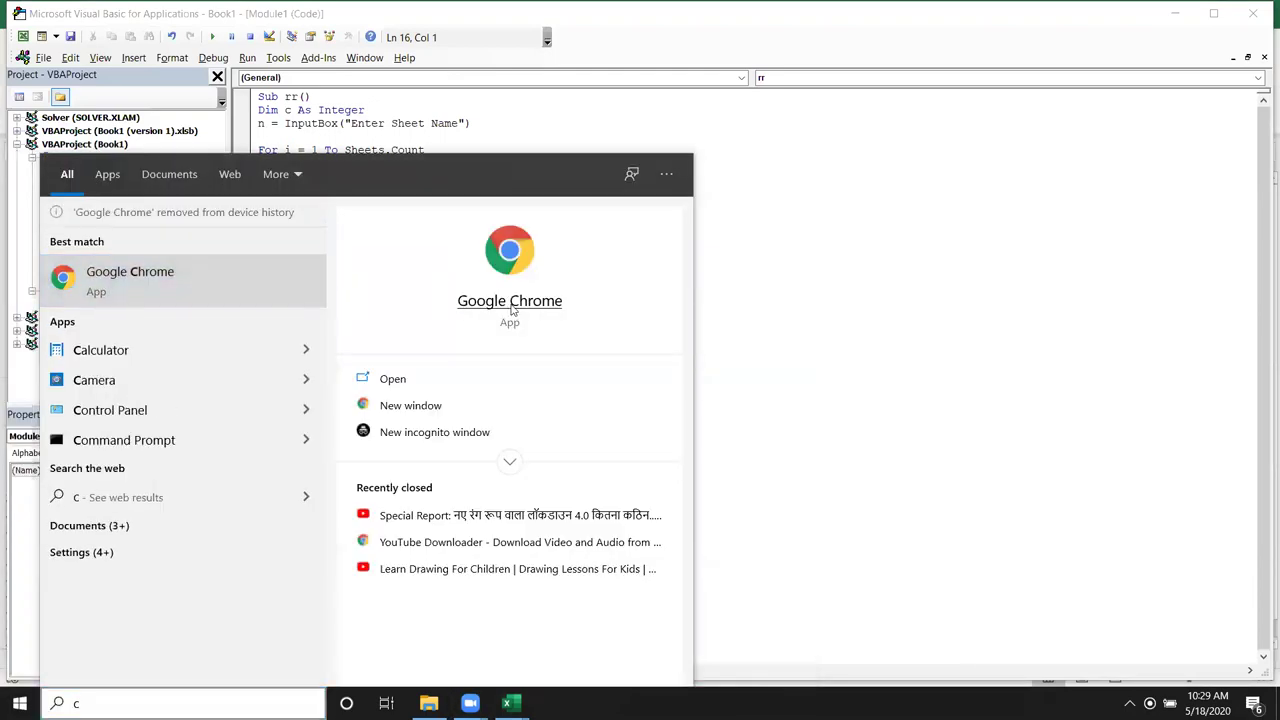
key("Escape")
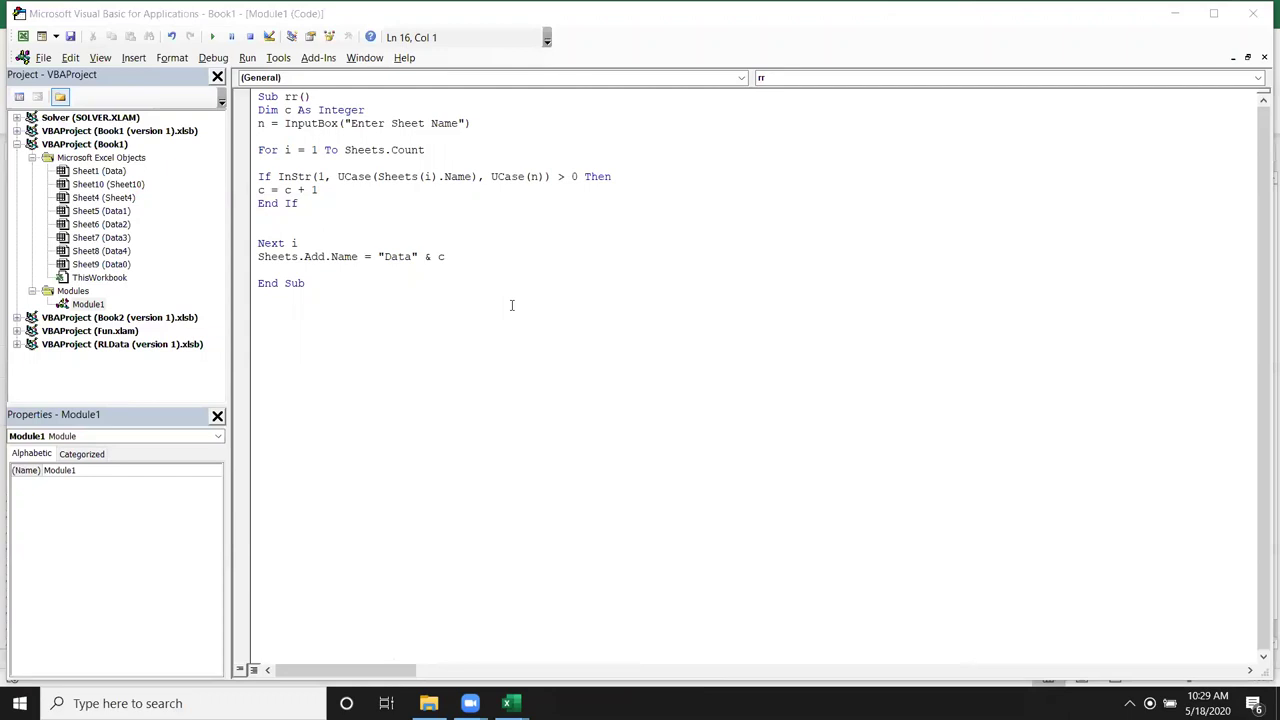
- Type the contact's name, address, phone number and e-mail as one comma-separated line in A1, then widen column A
key("alt+F11")
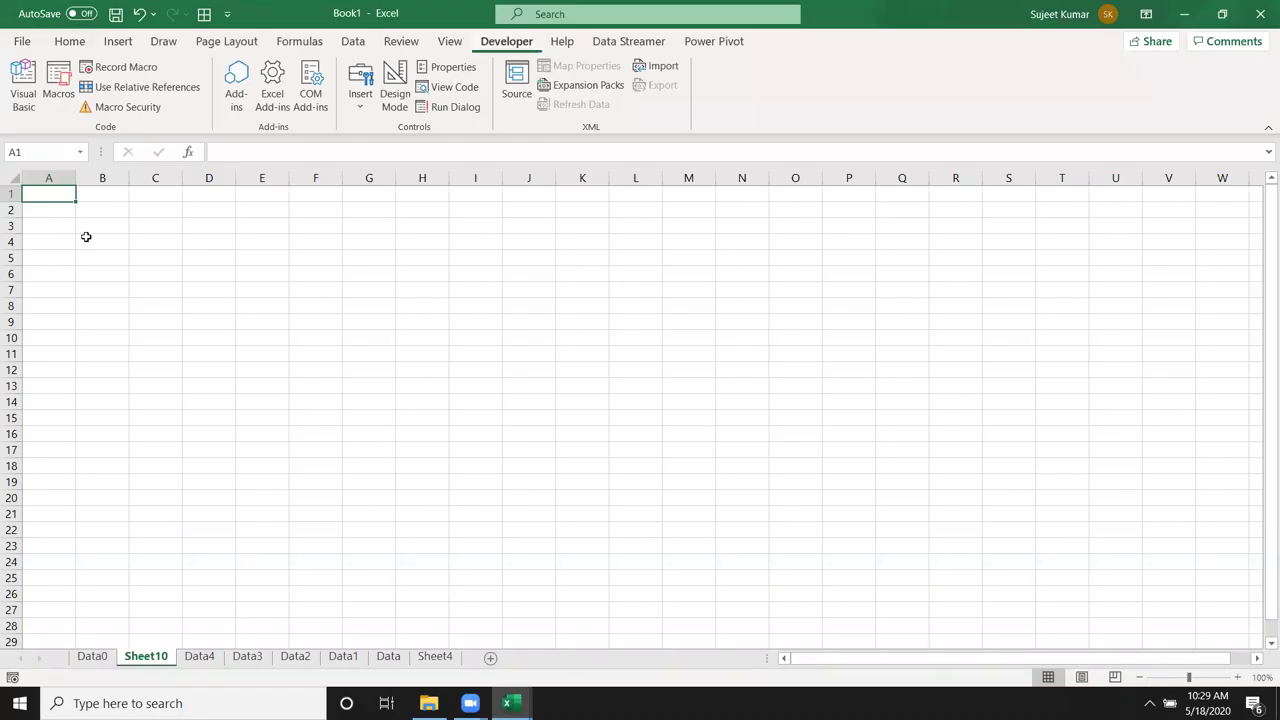
key("alt")
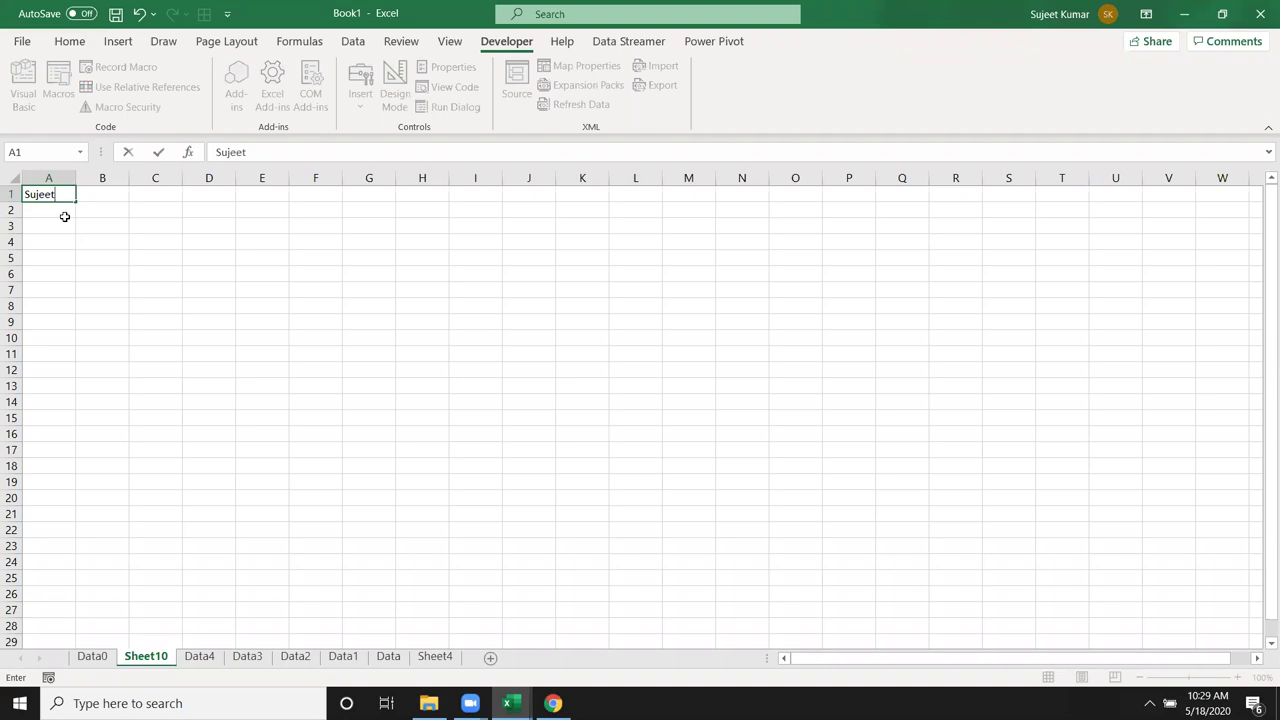
type(" ,")
type("B")
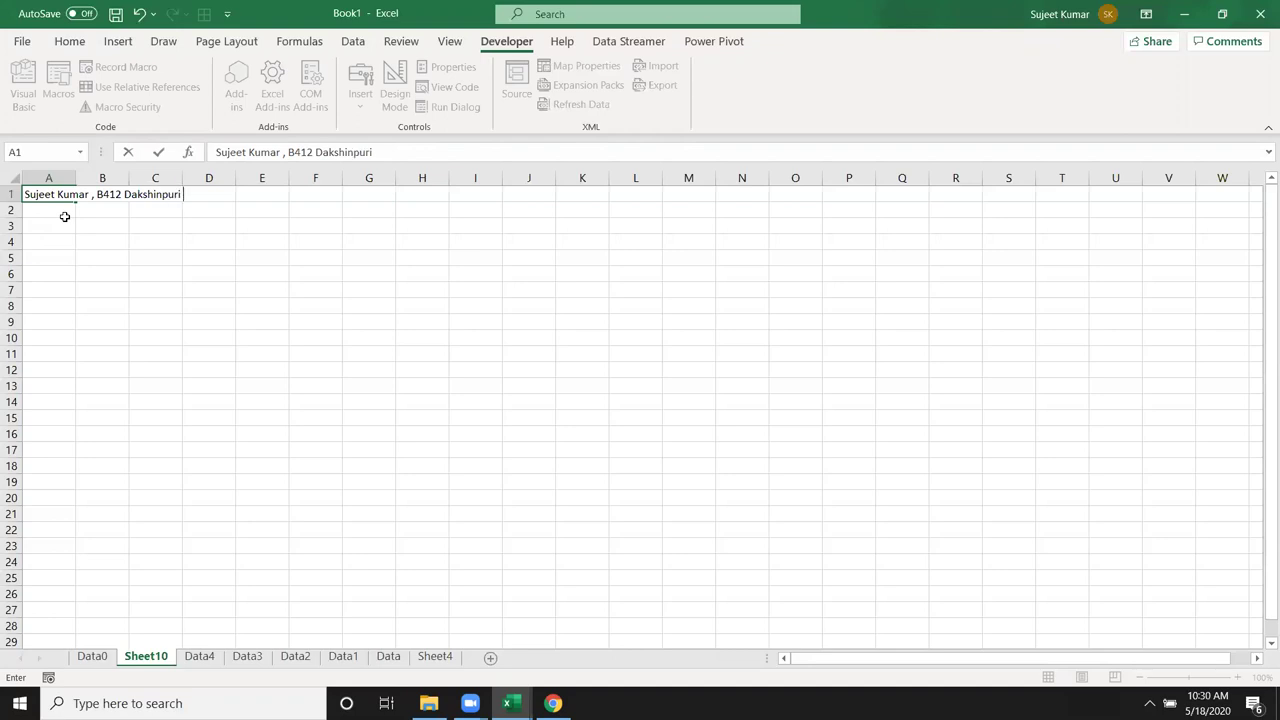
type(",")
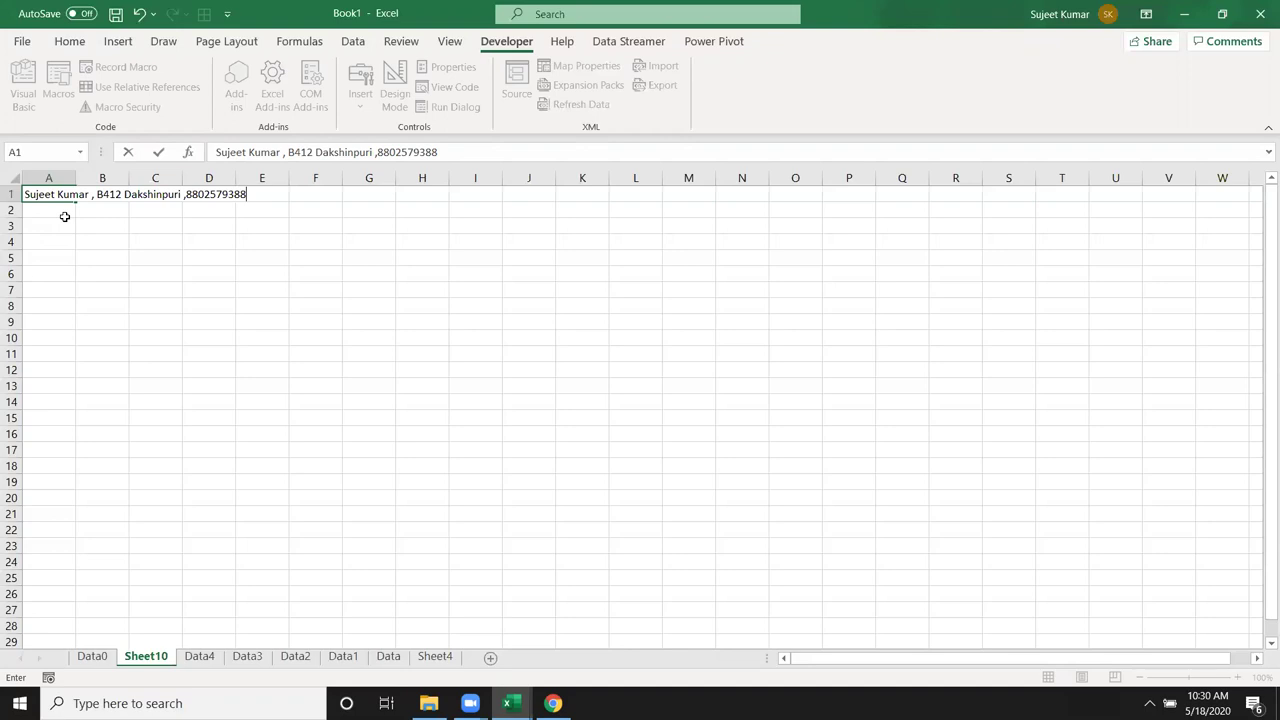
type(" ,")
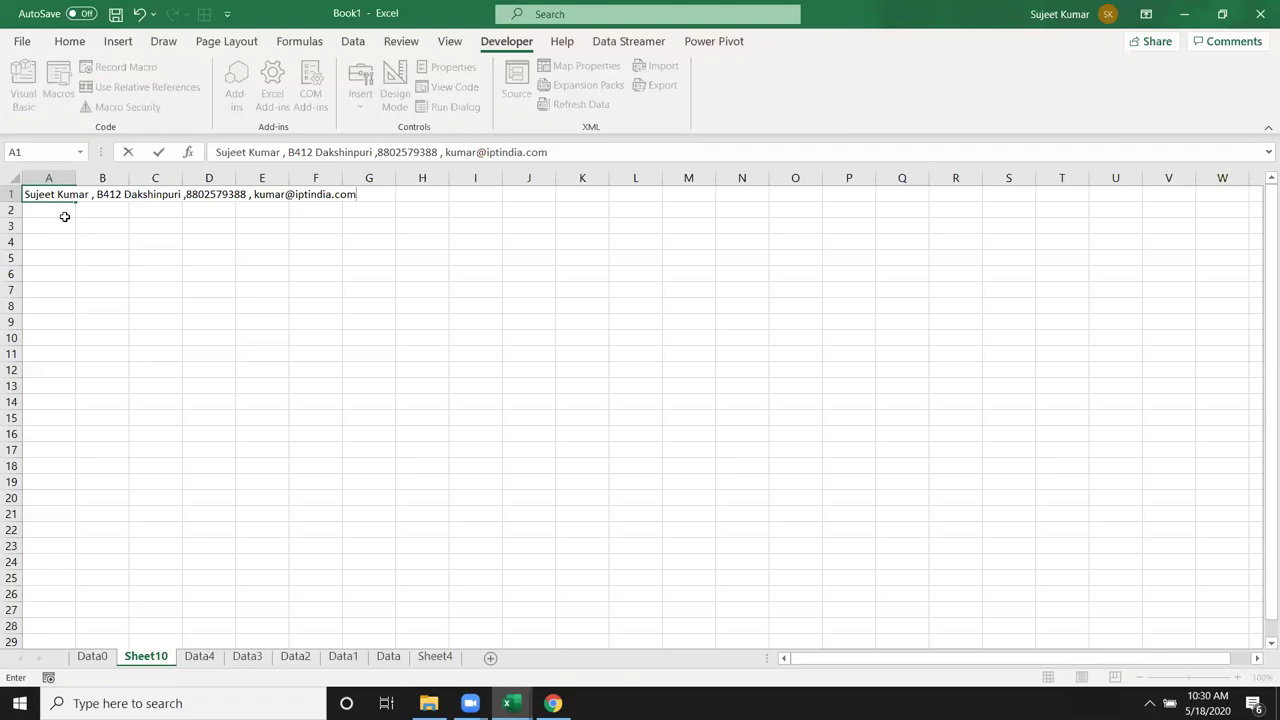
key("Return")
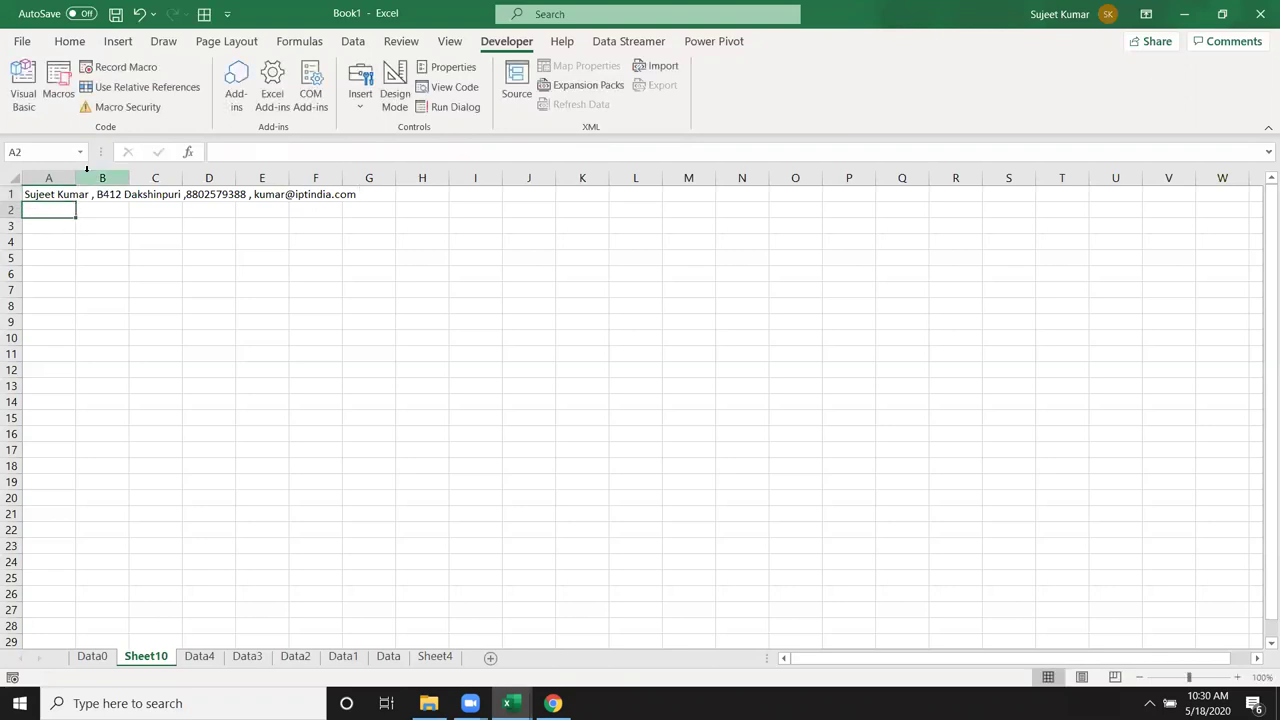
double_click(76, 175)
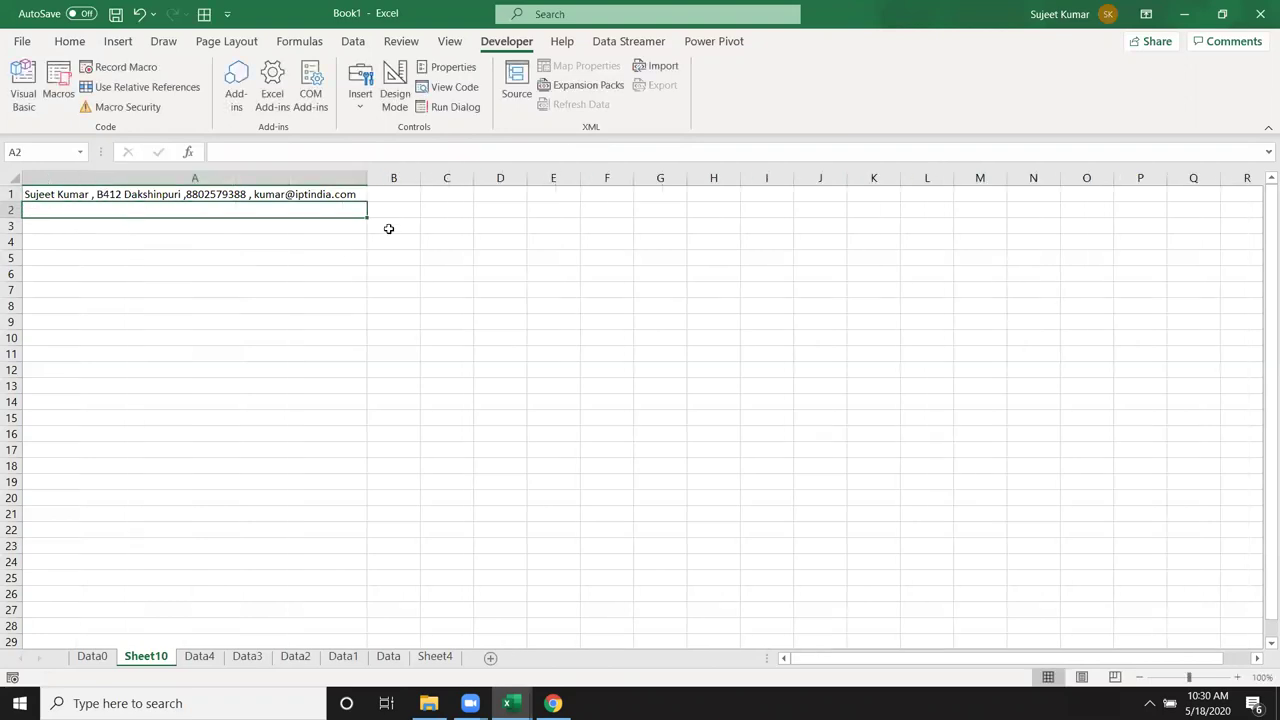
left_click_drag(367, 177, 249, 177)
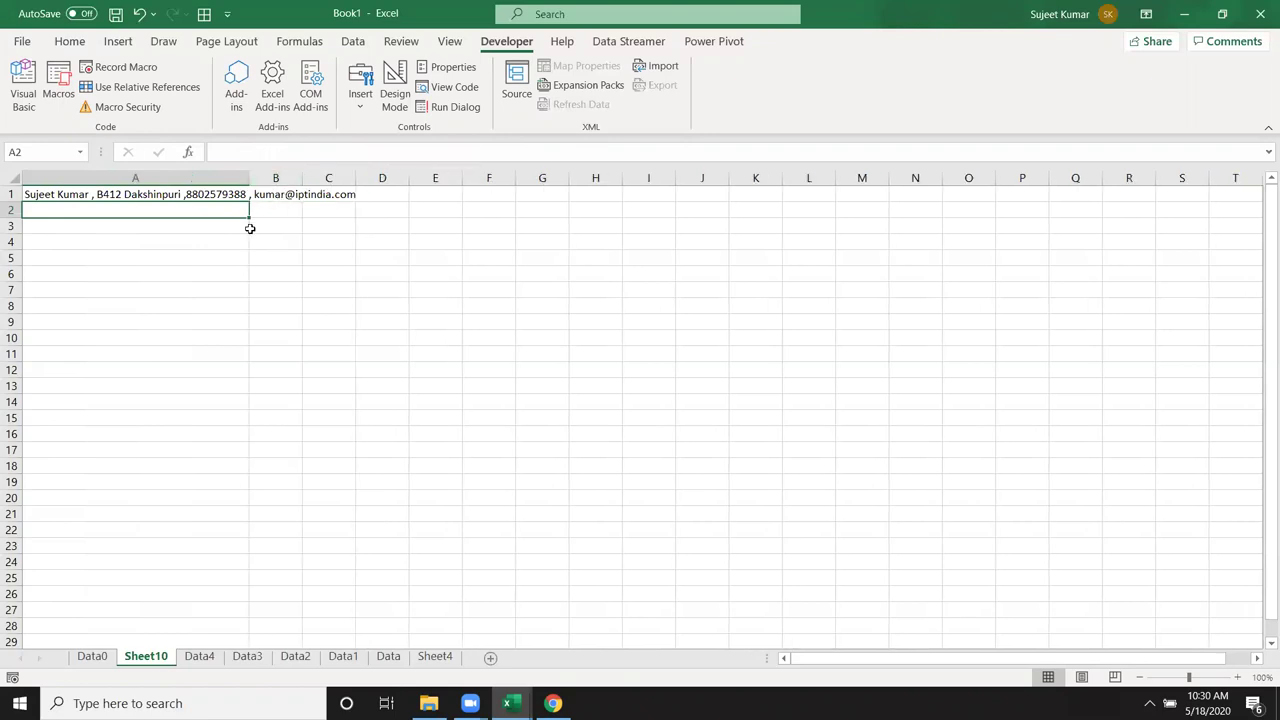
- Enter =FIND(",",A1,1) in A2 to locate the first comma at position 14
type("=")
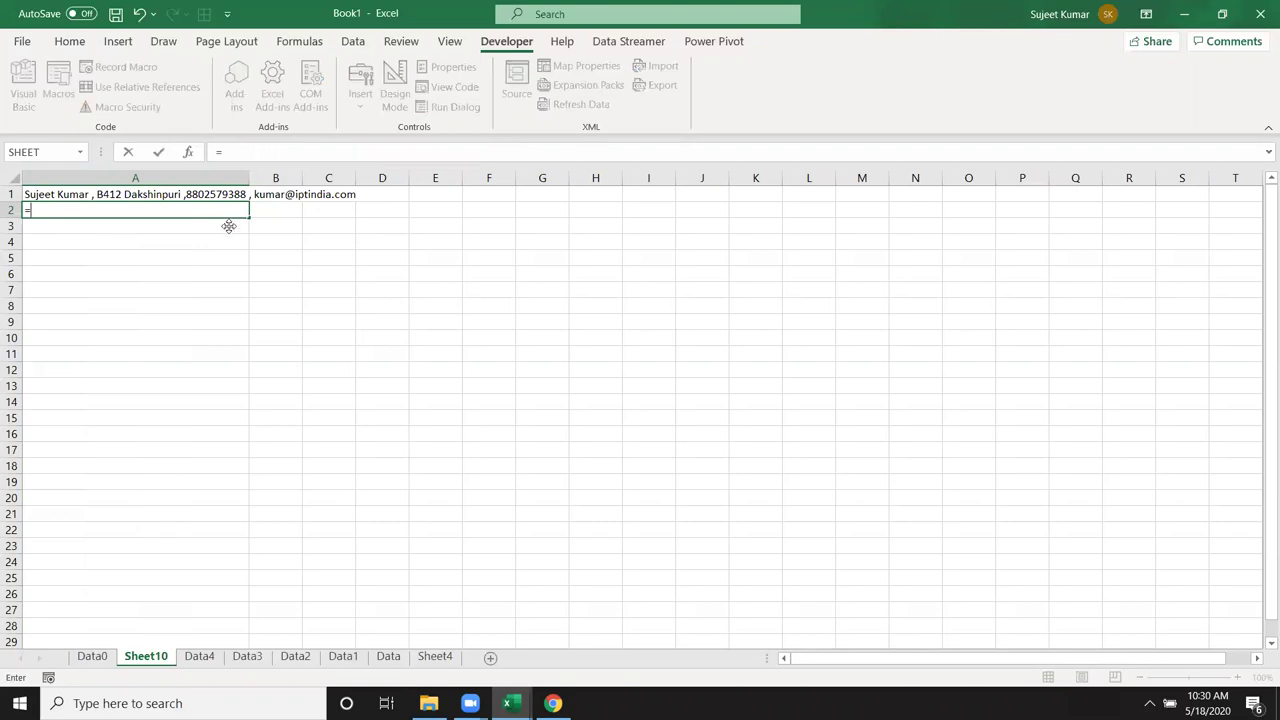
type("fin")
key("Tab")
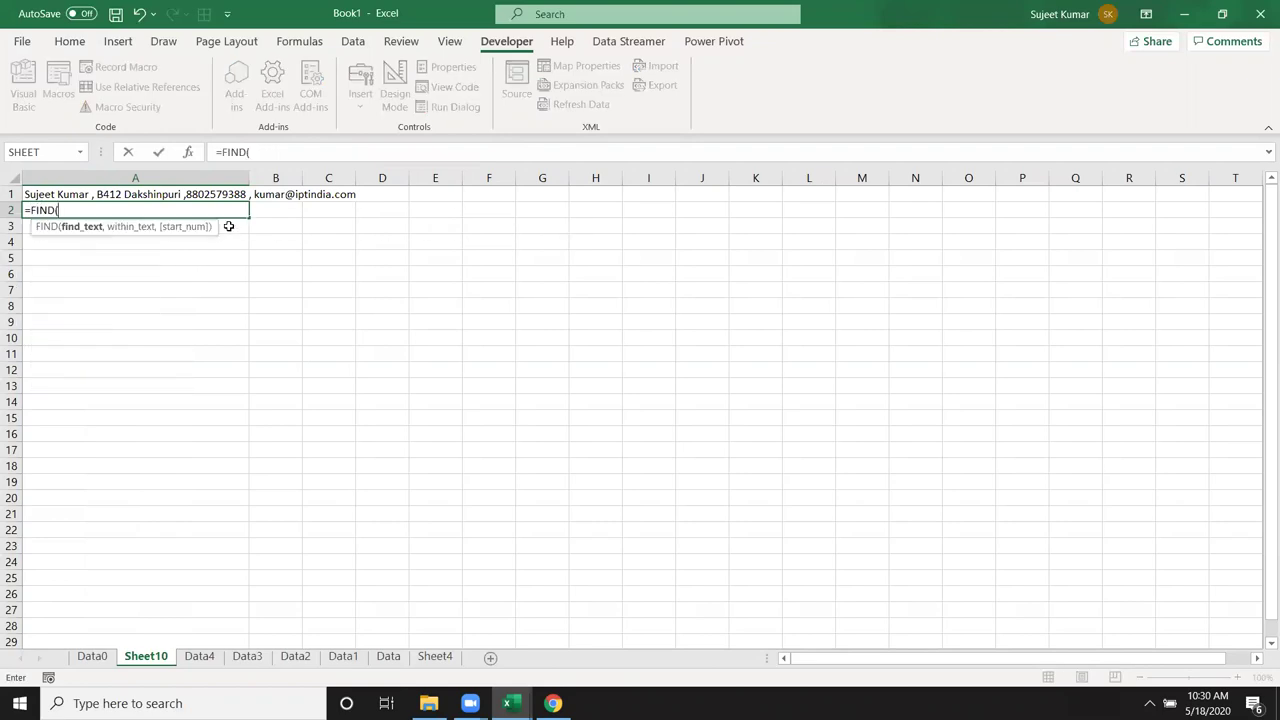
type("\",\",")
type("A1,1")
key("ctrl+Return")
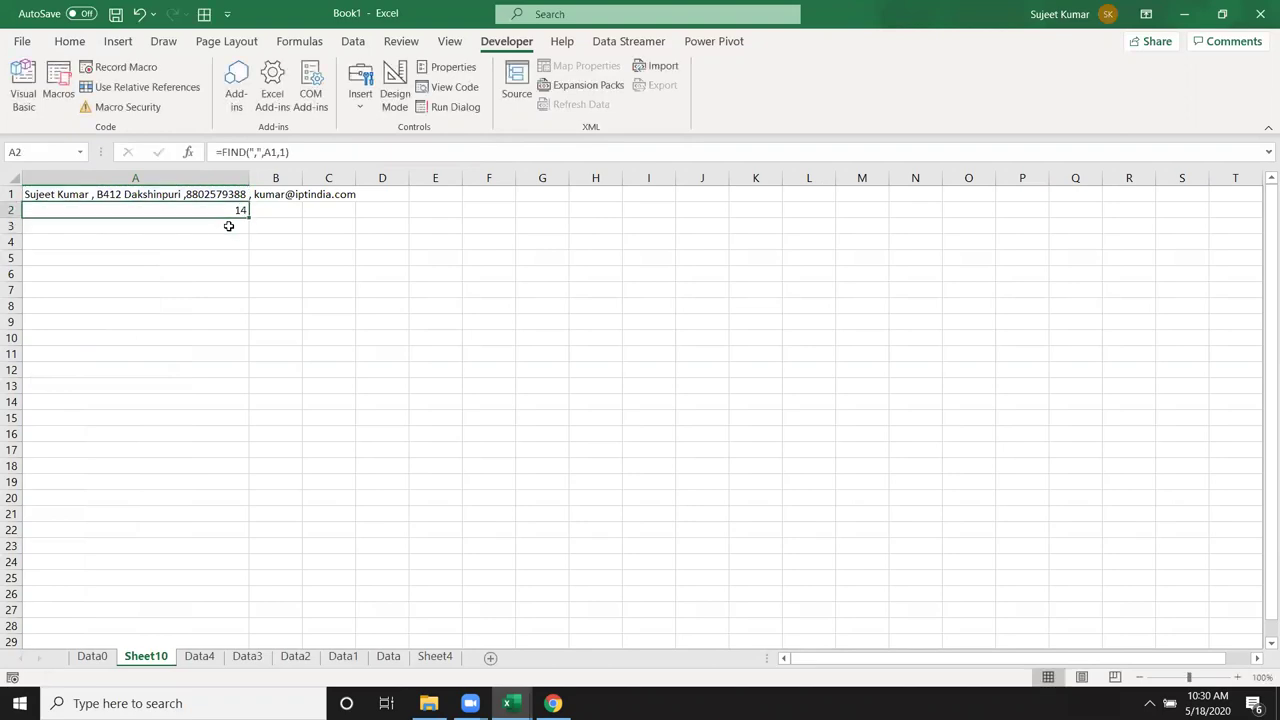
key("Down")
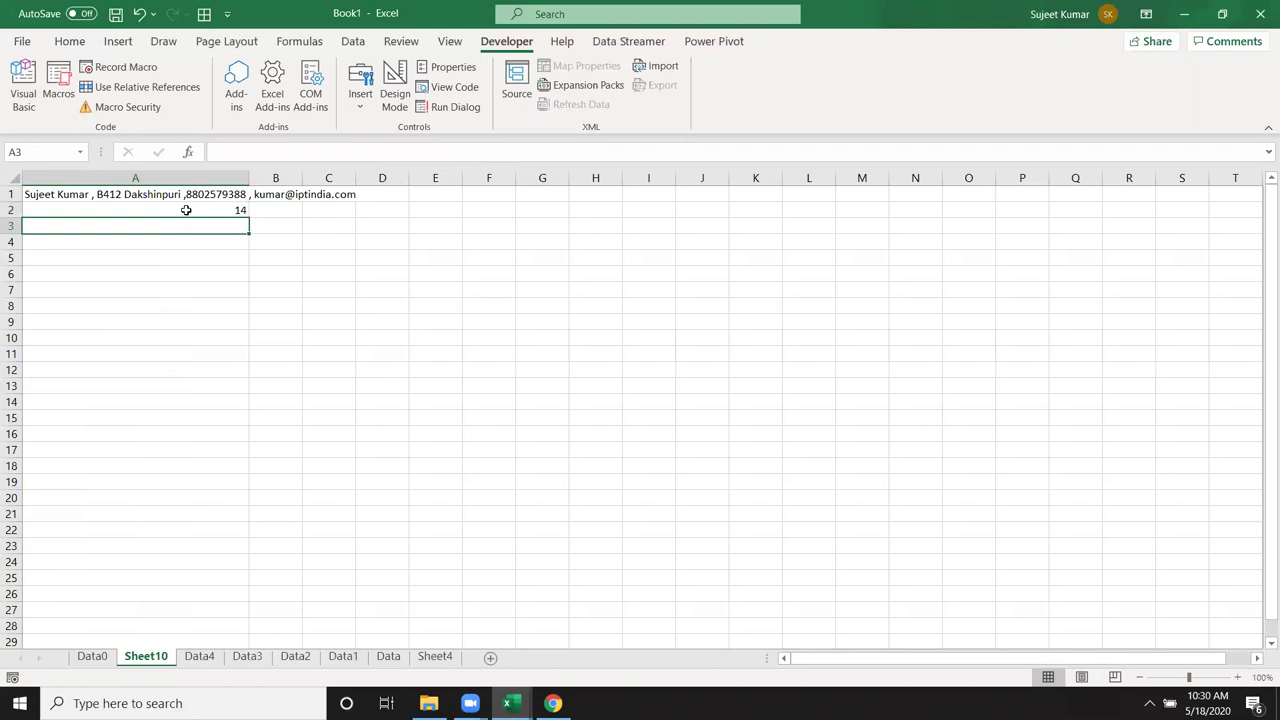
- Enter a LEFT formula in A3 that extracts the name from A1 using A2's comma position
type("=lef")
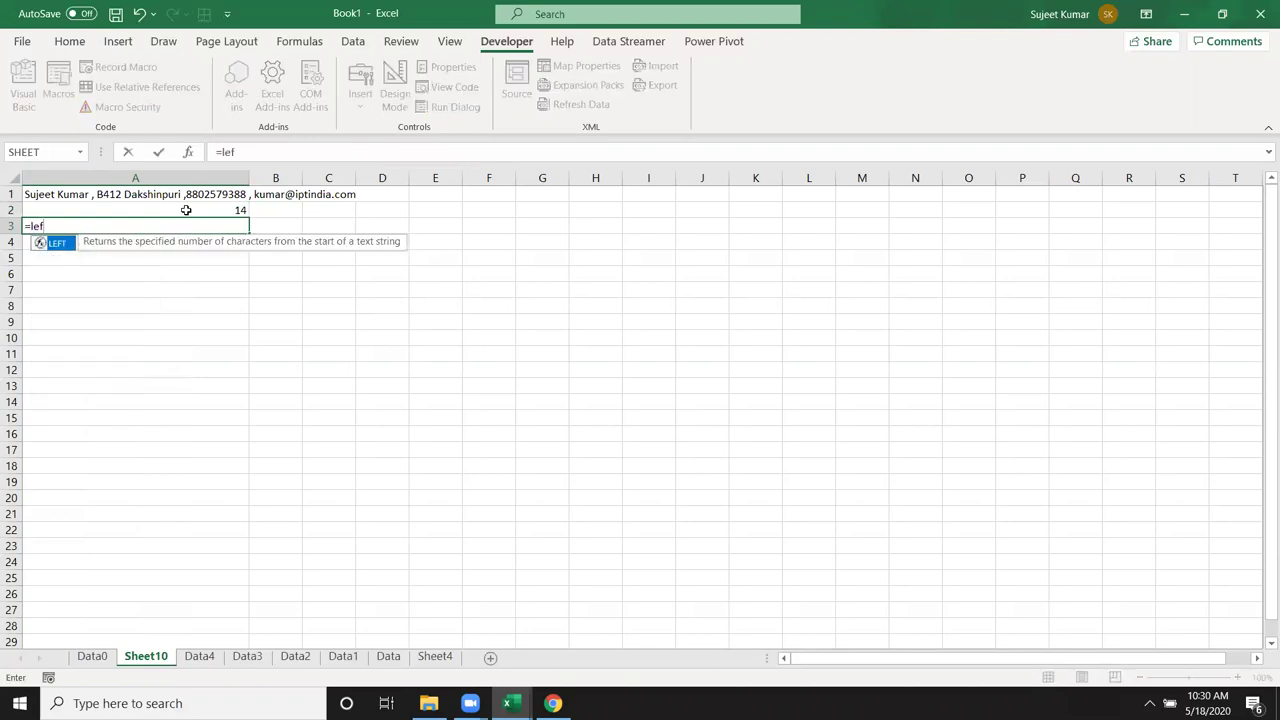
key("Tab")
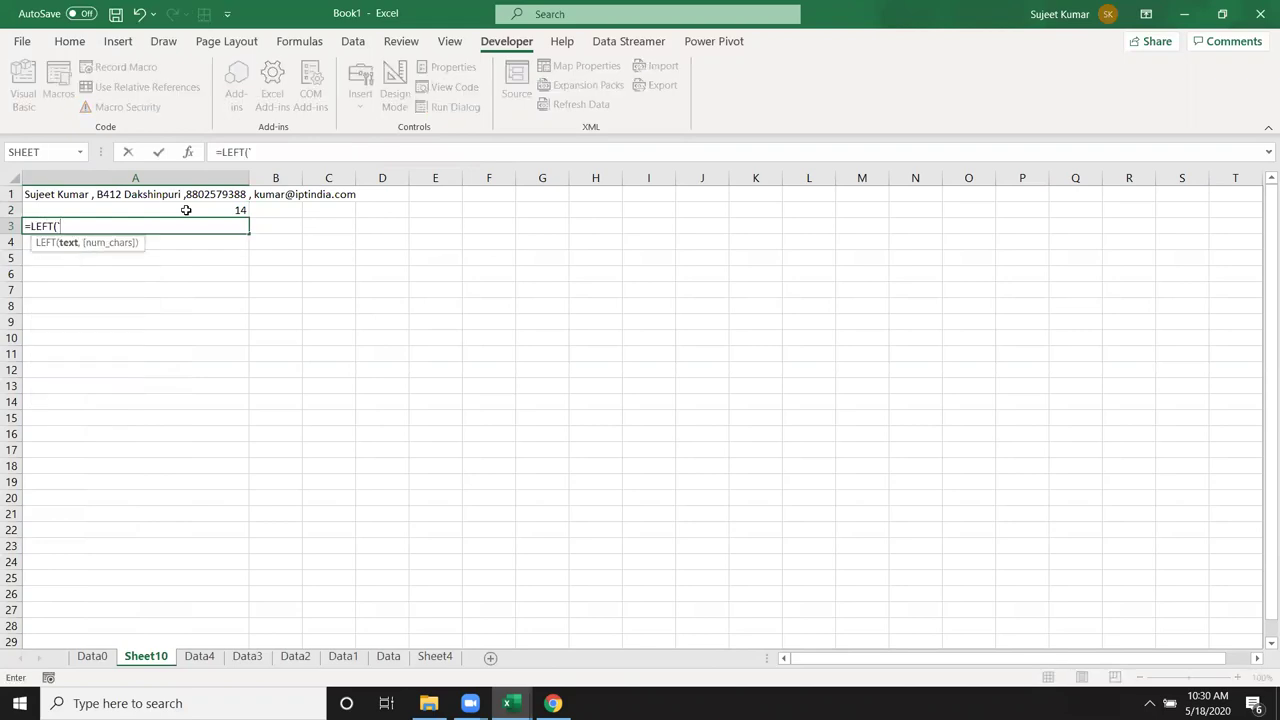
key("Up")
key("Up")
type(",")
key("Up")
type(")-1")
key("Return")
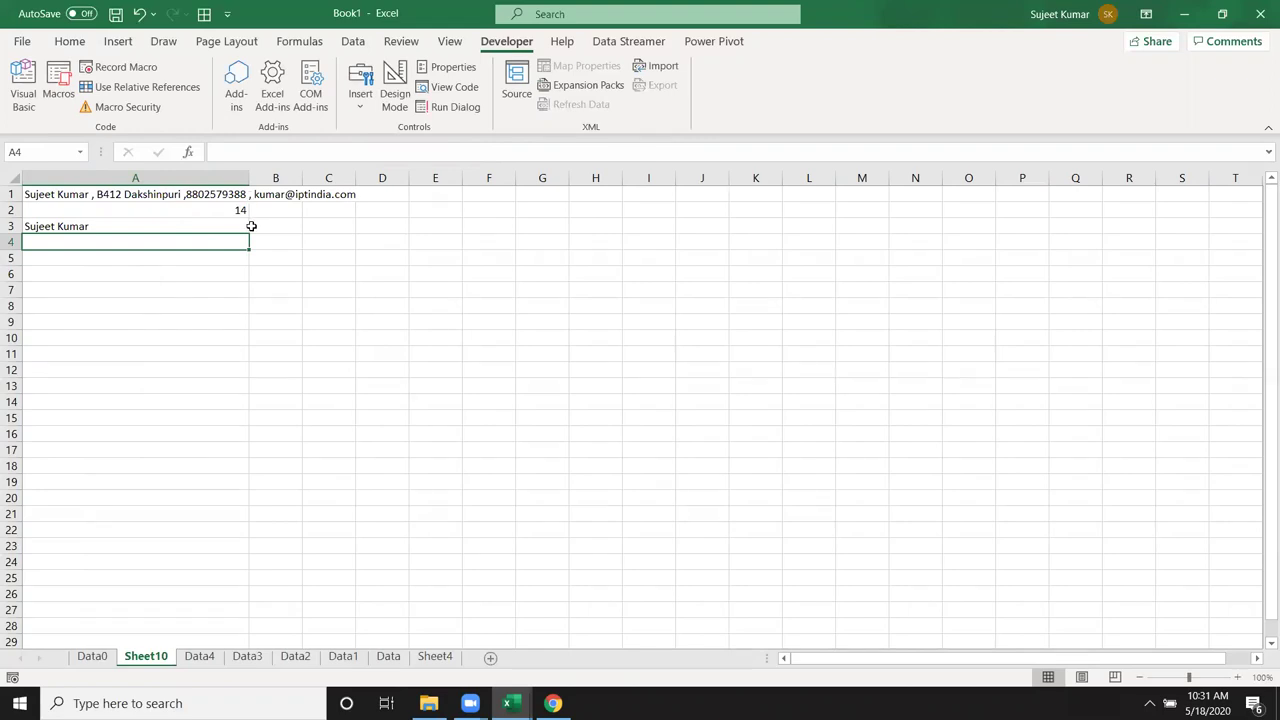
left_click(259, 227)
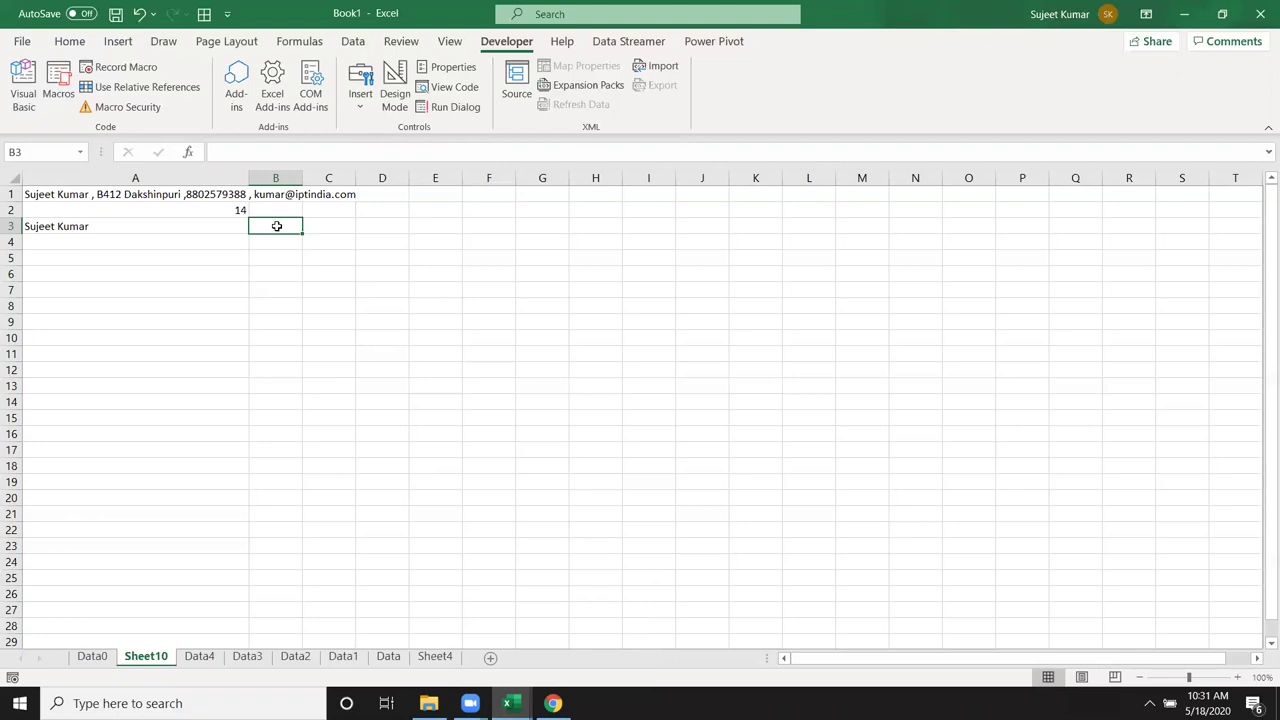
left_click(518, 700)
- Below End Sub, declare a new function email(n As String)
left_click(943, 630)
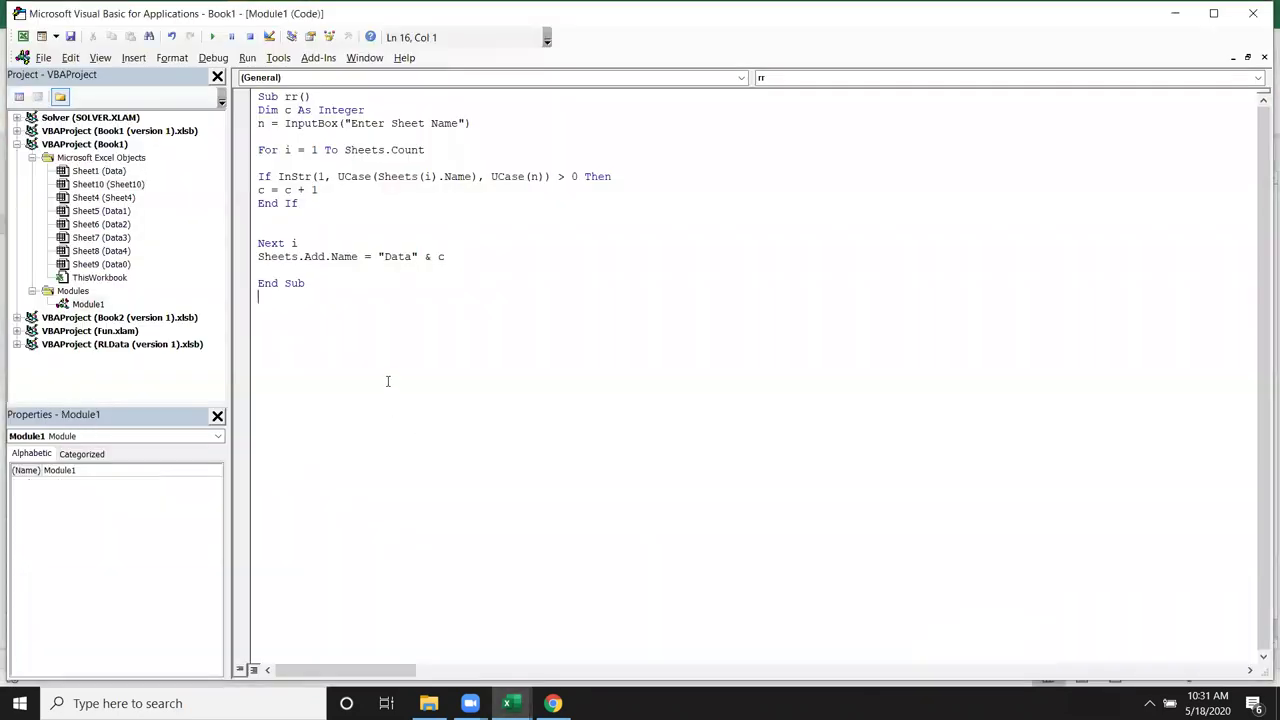
key("Return")
type("function ")
type("d")
key("BackSpace")
type("email()")
key("BackSpace")
type("n as st")
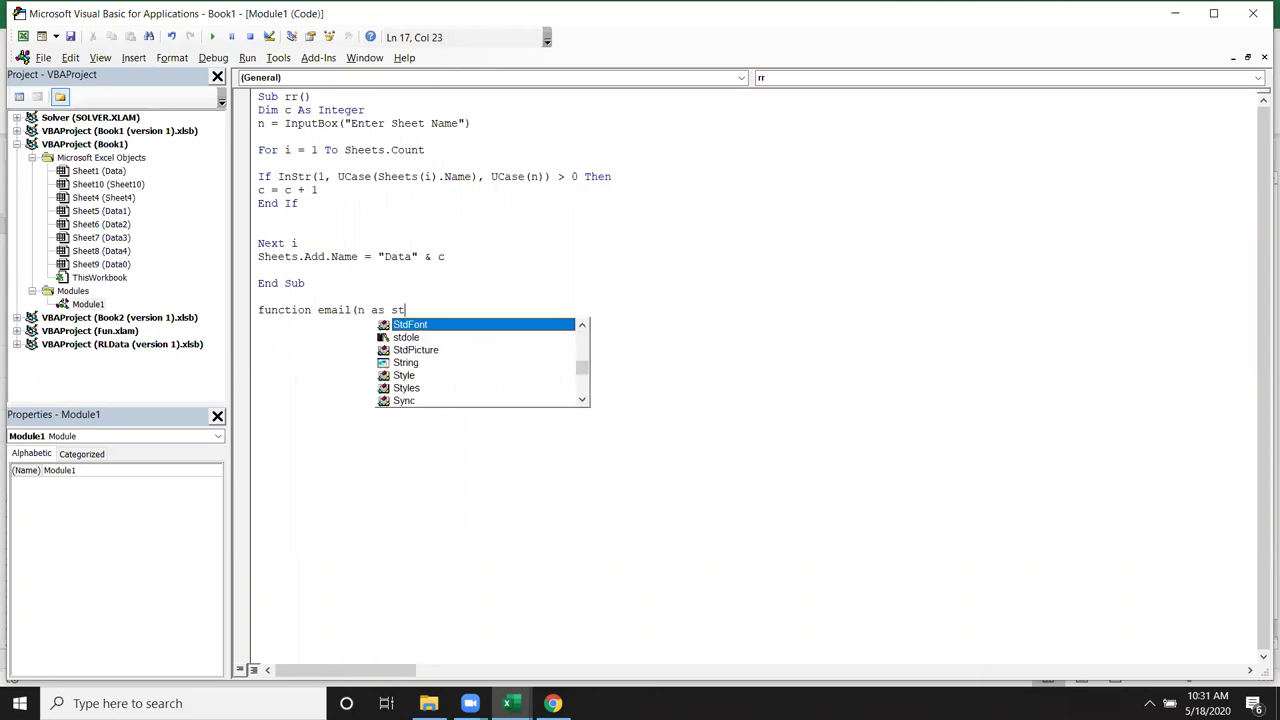
type("er")
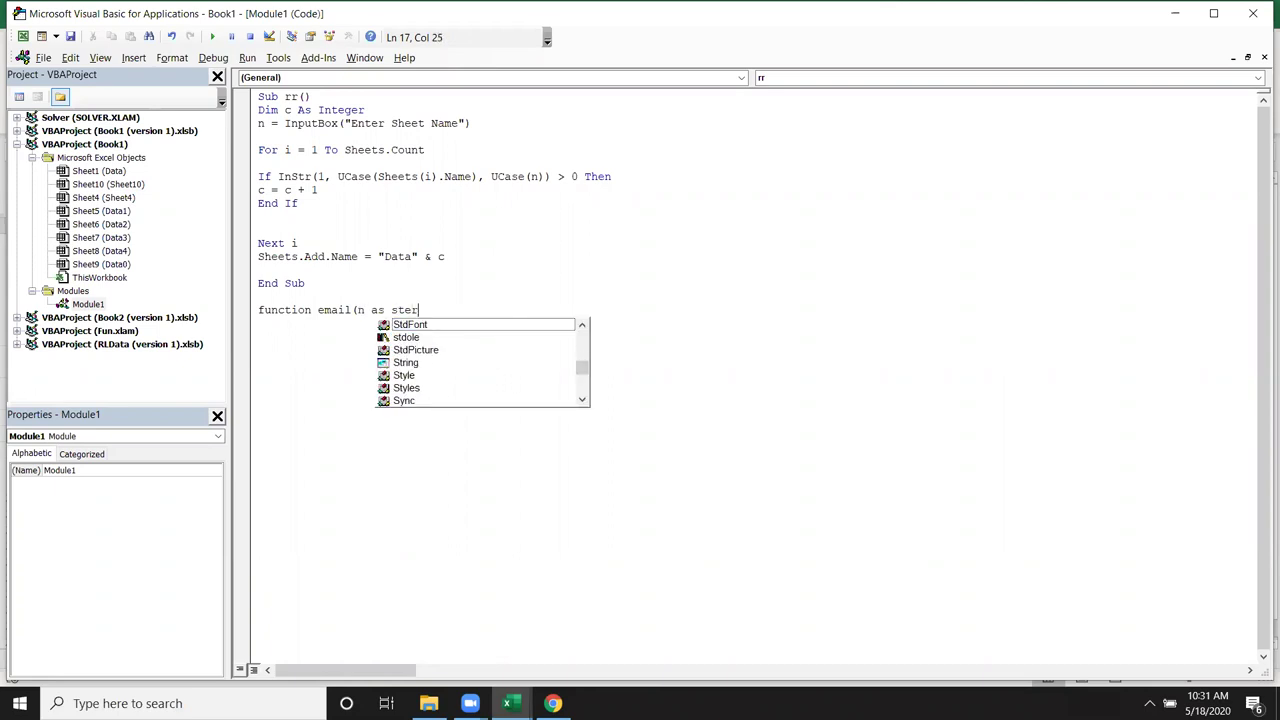
key("BackSpace")
type("r")
key("Tab")
type(")")
- In the function body, declare Dim c As Long and set c = InStrRev(",", n)
key("Return")
key("Return")
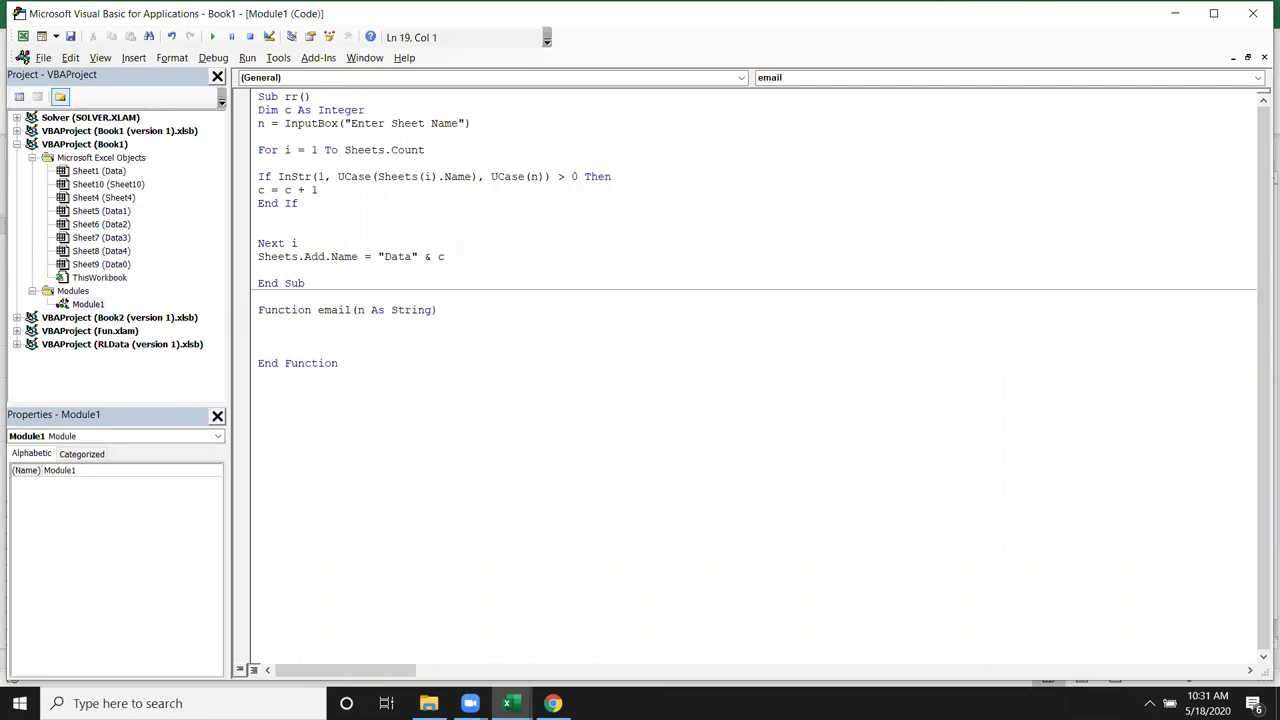
type("n")
key("BackSpace")
type("email")
key("BackSpace")
key("BackSpace")
key("BackSpace")
key("BackSpace")
key("BackSpace")
left_click(258, 323)
type("dim c as long")
key("Return")
key("Return")
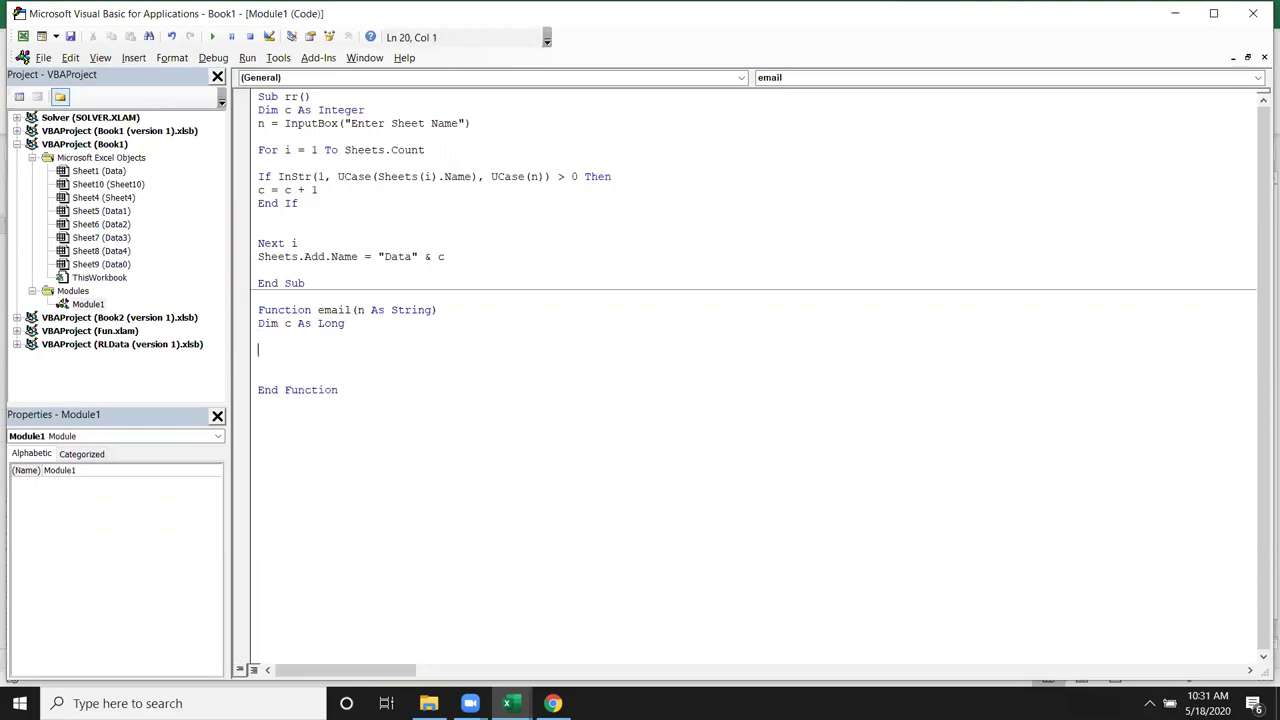
type("c=instrrev(")
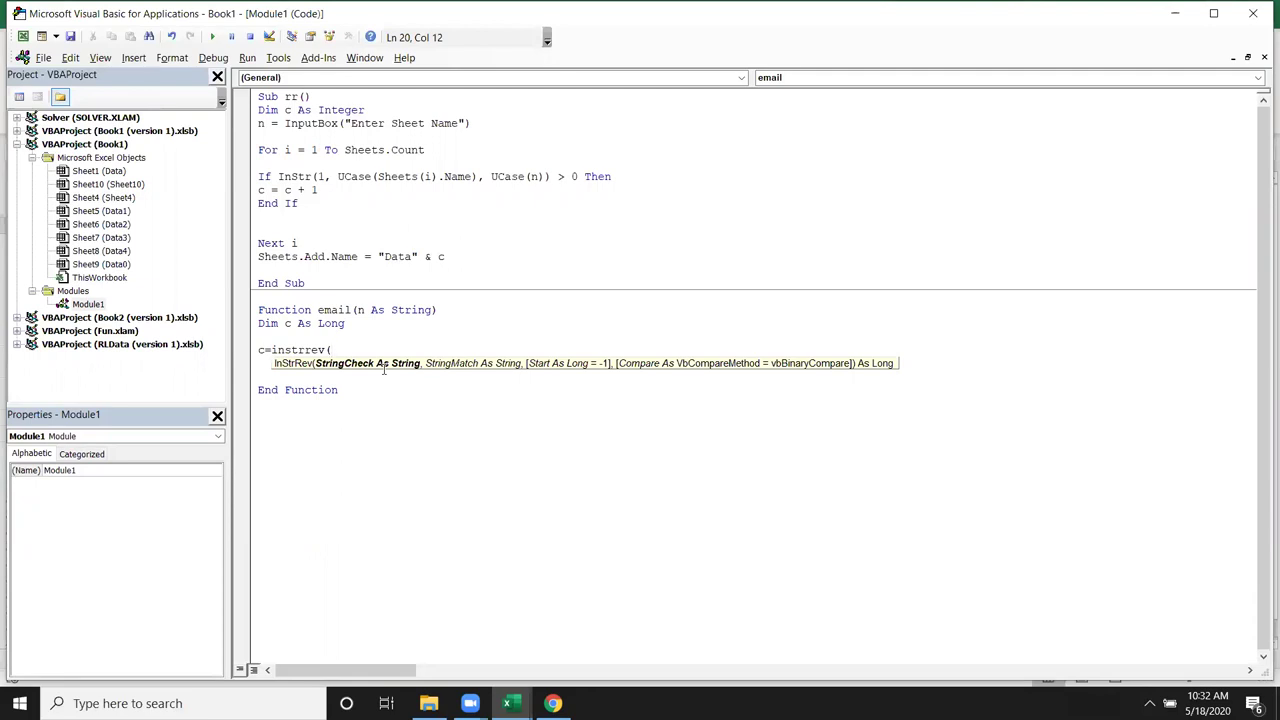
type("\",\"")
type(",n)")
key("Return")
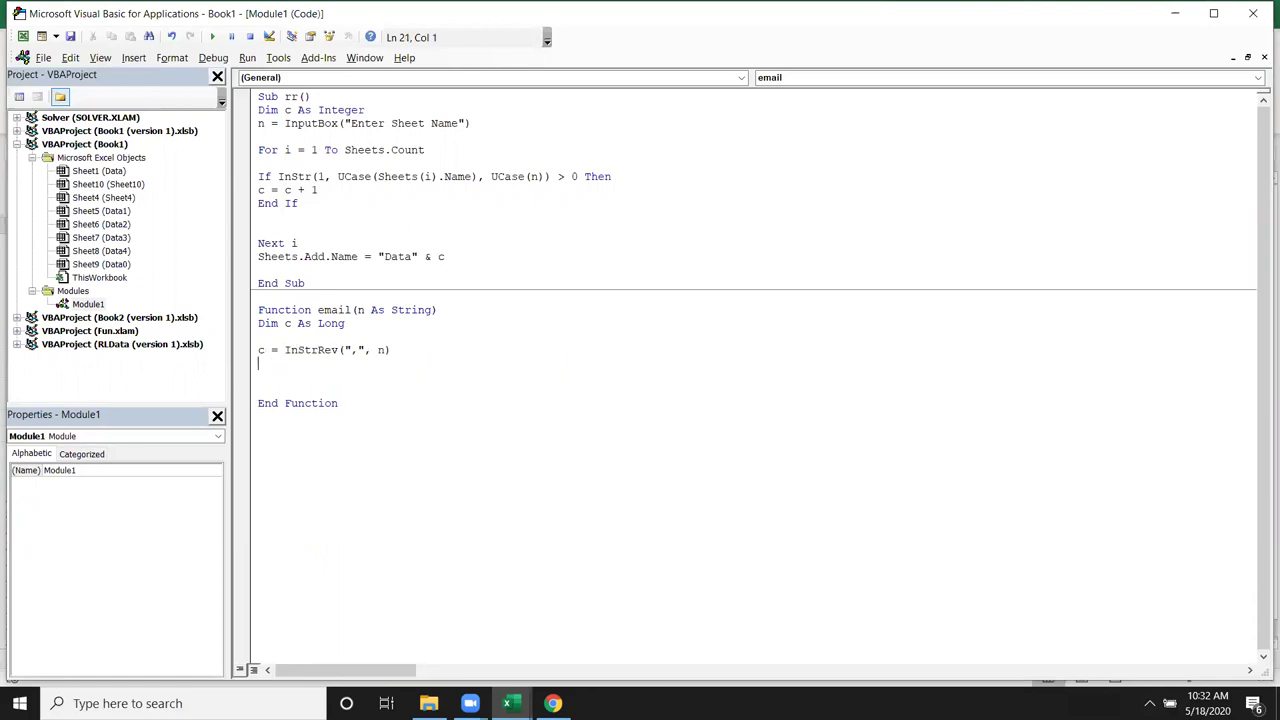
- Return c from the function with email = c
key("Return")
type("emial")
key("BackSpace")
key("BackSpace")
type("il")
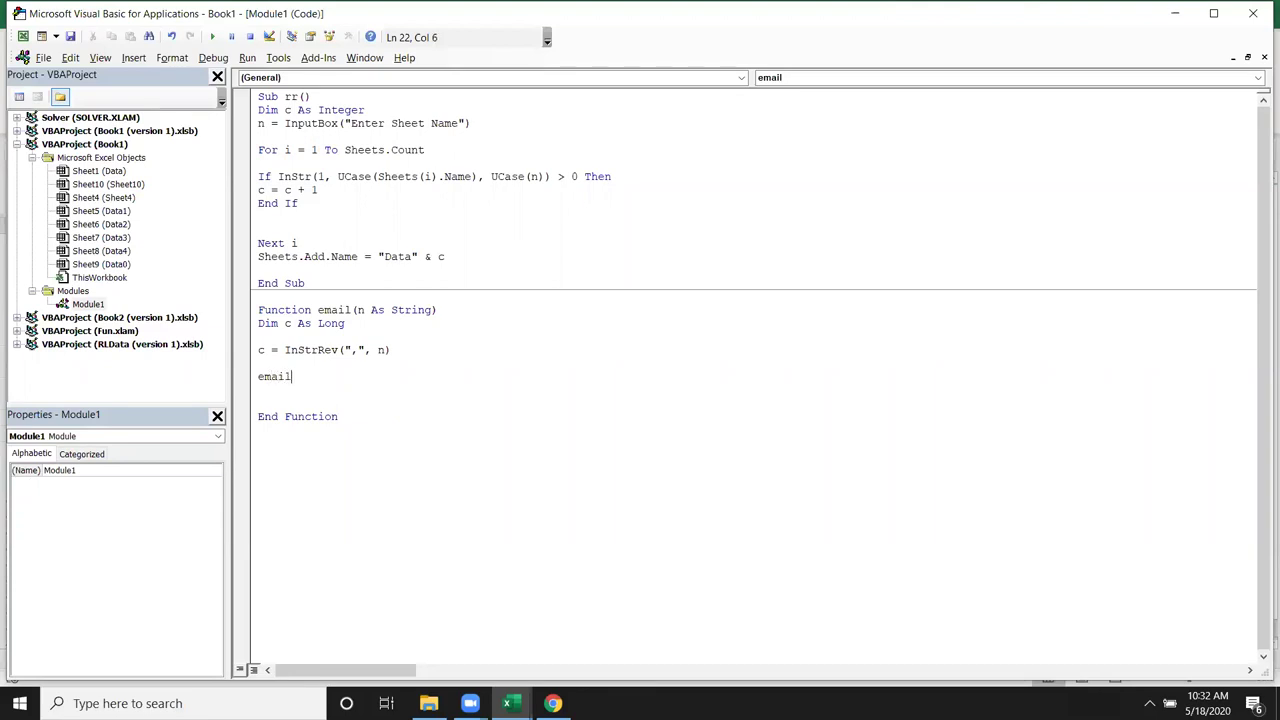
type("=c")
key("Return")
key("alt+F11")
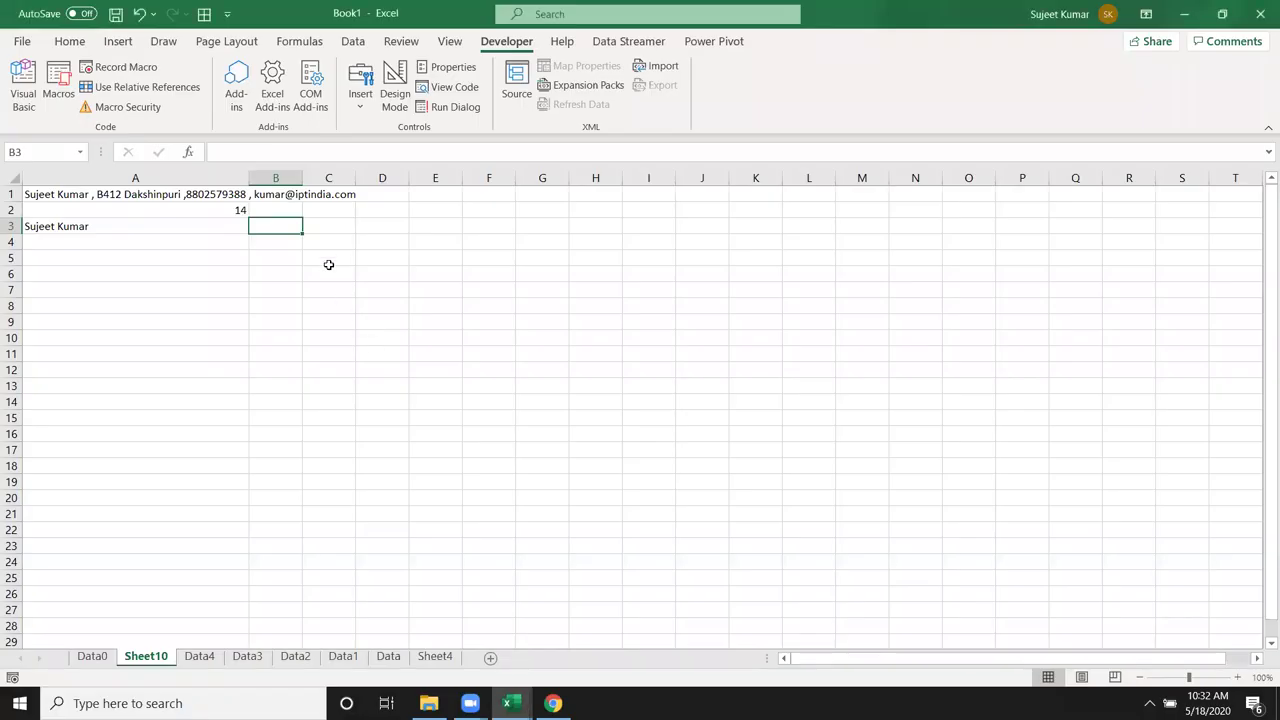
- Enter =email(A1) in cell B3
type("=email(")
key("Up")
key("Up")
key("Left")
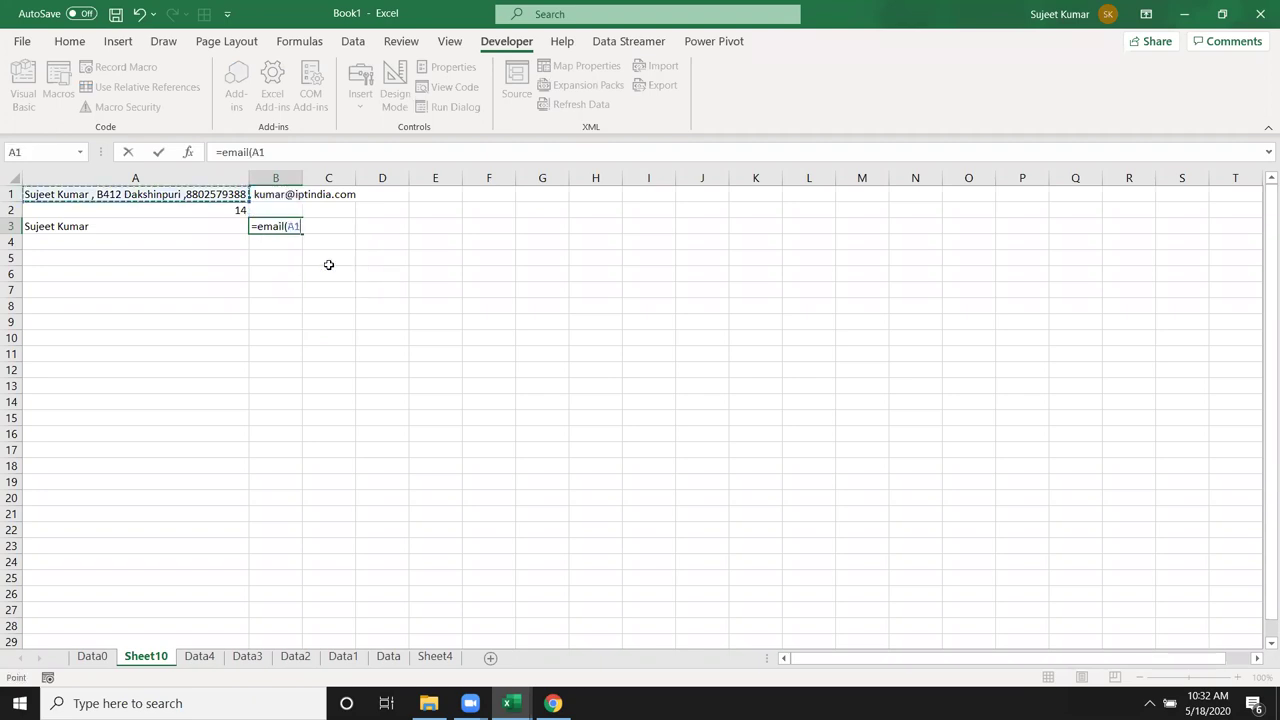
key("Return")
key("Up")
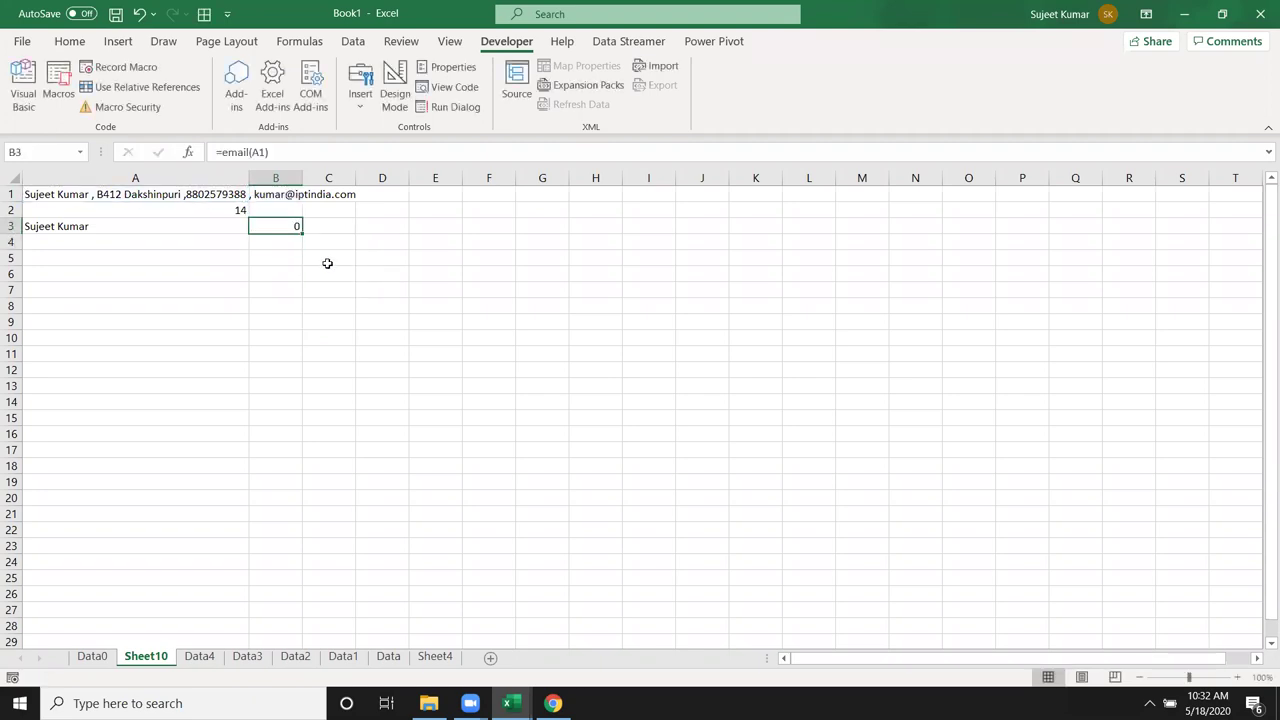
double_click(297, 226)
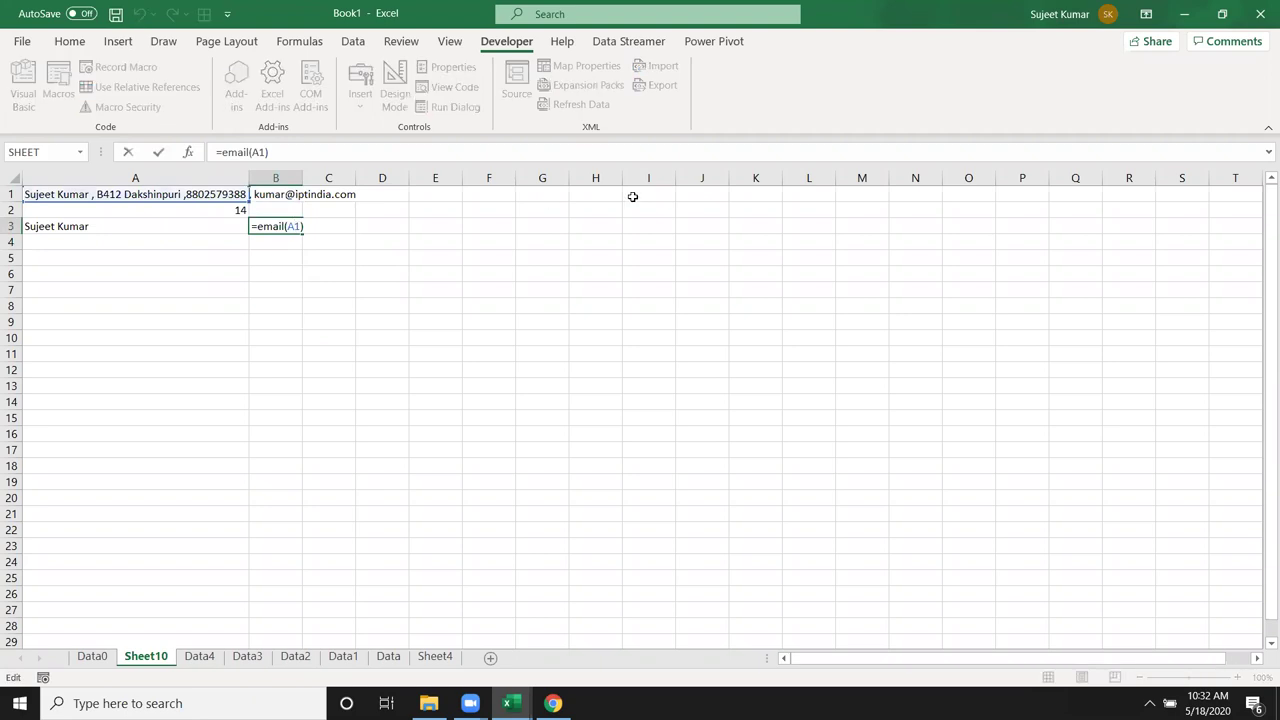
key("Return")
- Swap the InStrRev arguments to InStrRev(n, ",") and re-enter B3 so it shows 45
key("alt+F11")
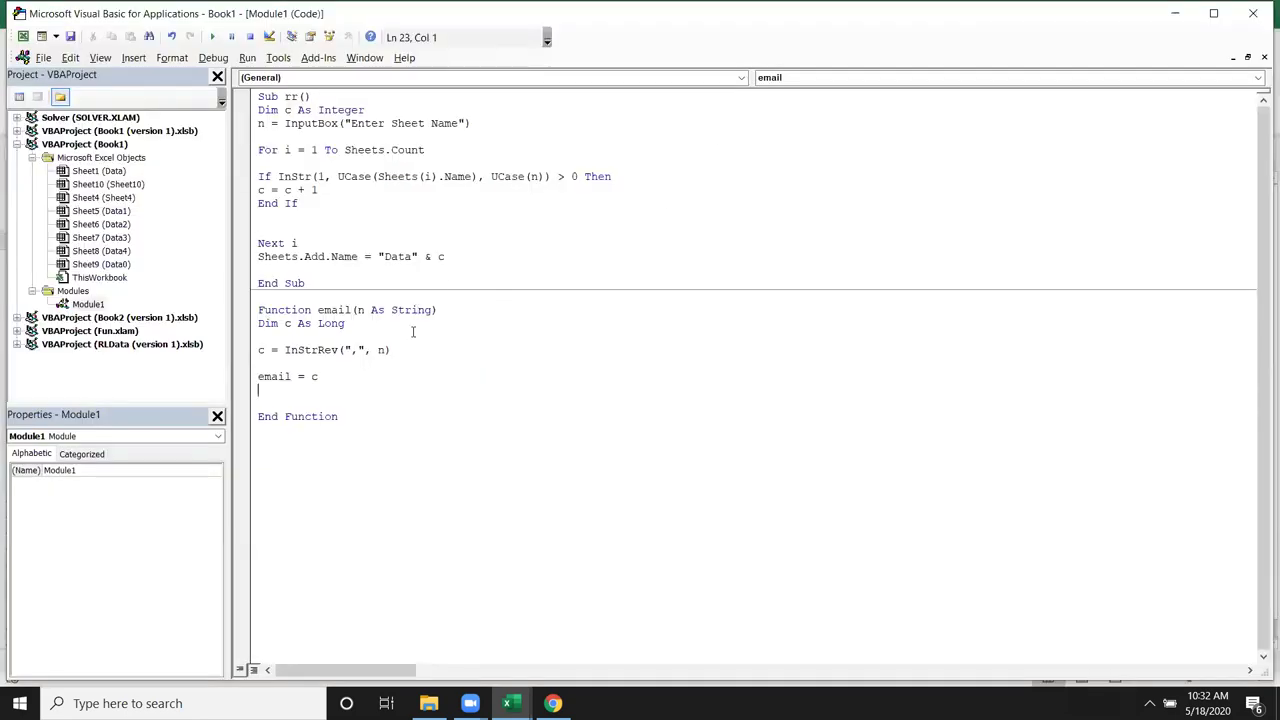
left_click(384, 350)
key("BackSpace")
key("BackSpace")
key("BackSpace")
key("BackSpace")
key("BackSpace")
key("BackSpace")
type("n")
type(",\",\"")
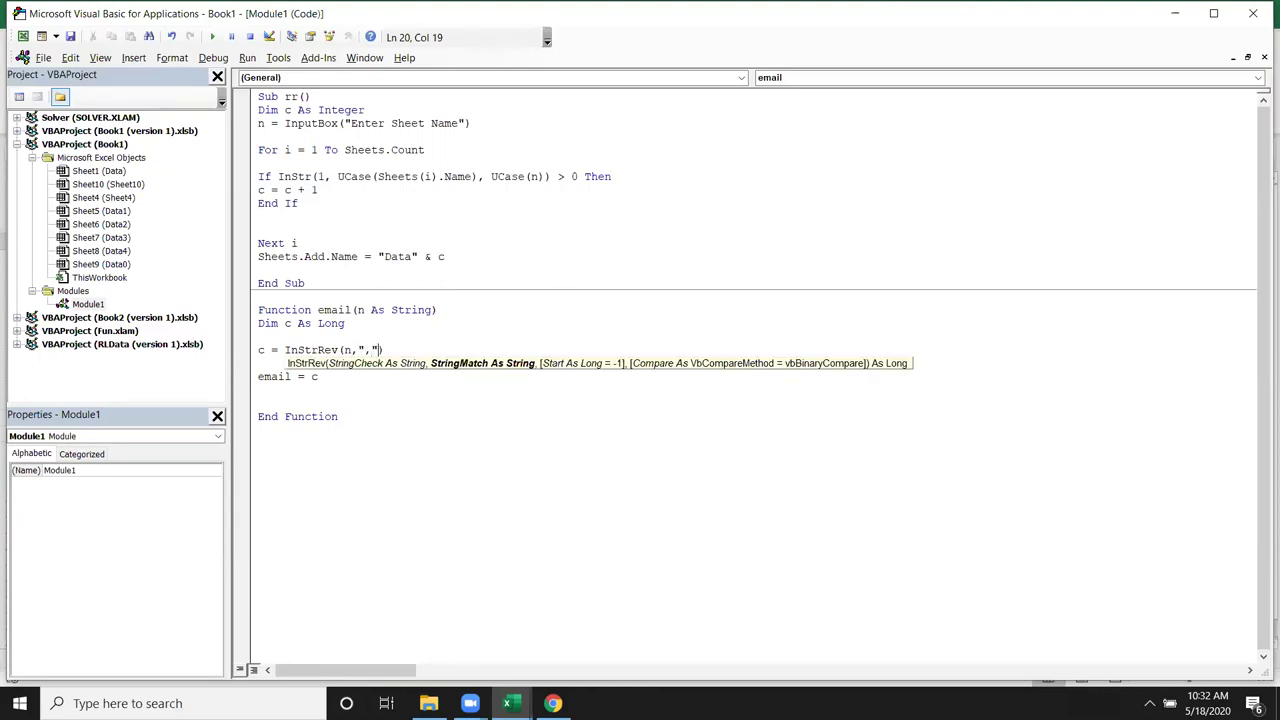
left_click(403, 361)
key("alt+F11")
double_click(275, 221)
key("Return")
left_click(275, 224)
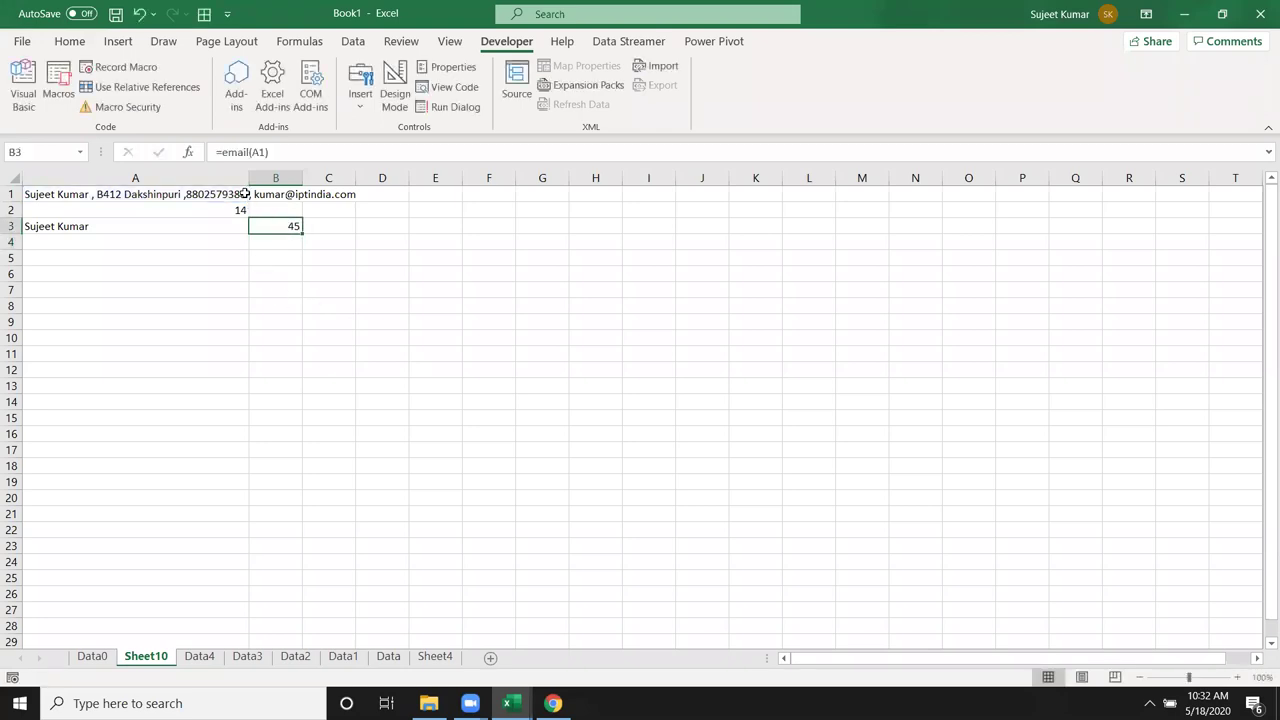
- Enter =RIGHT(A1,LEN(A1)-B3) in B4, accepting Excel's correction, to extract the e-mail address
left_click(263, 239)
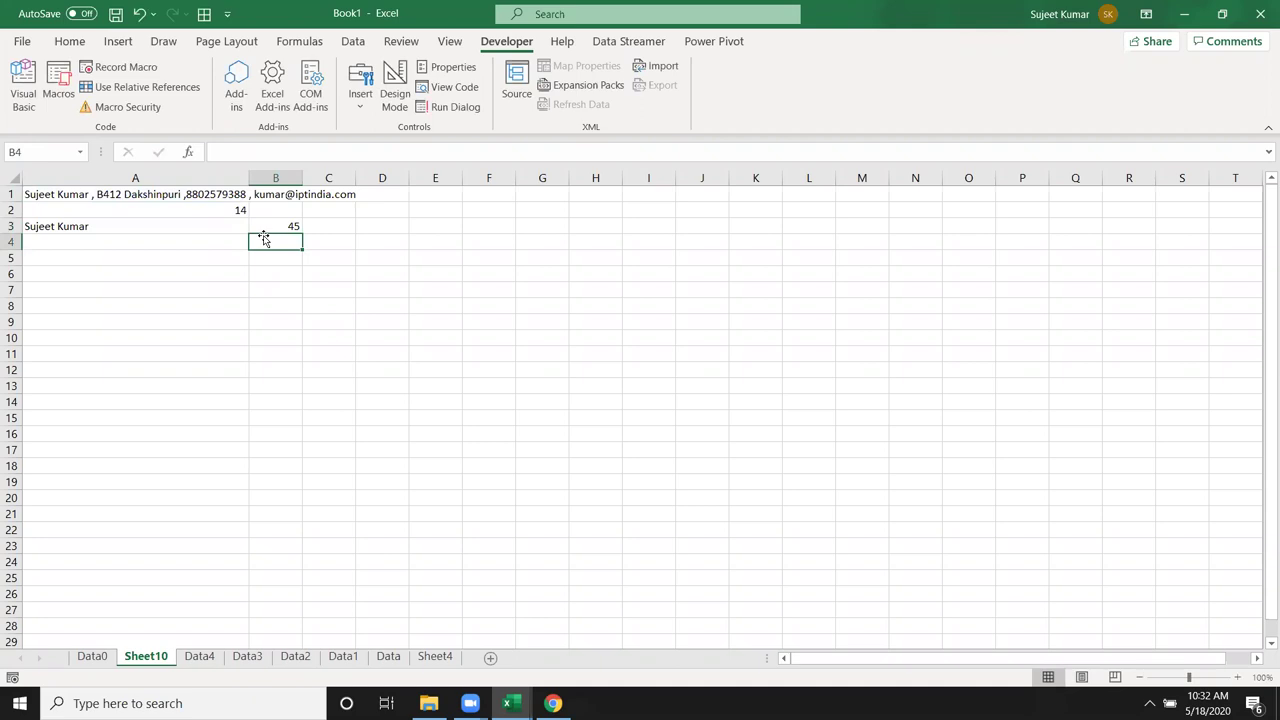
type("=r")
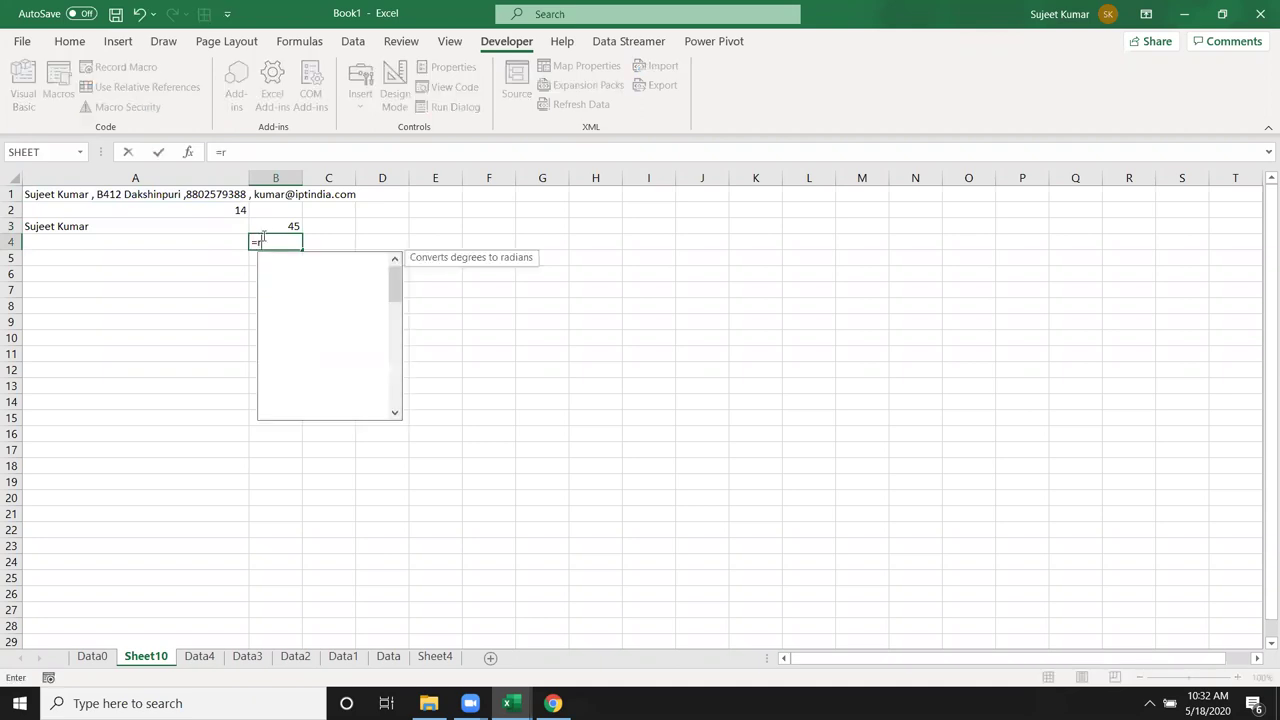
type("i")
key("Tab")
key("Up")
key("Up")
key("Up")
key("Left")
type(",")
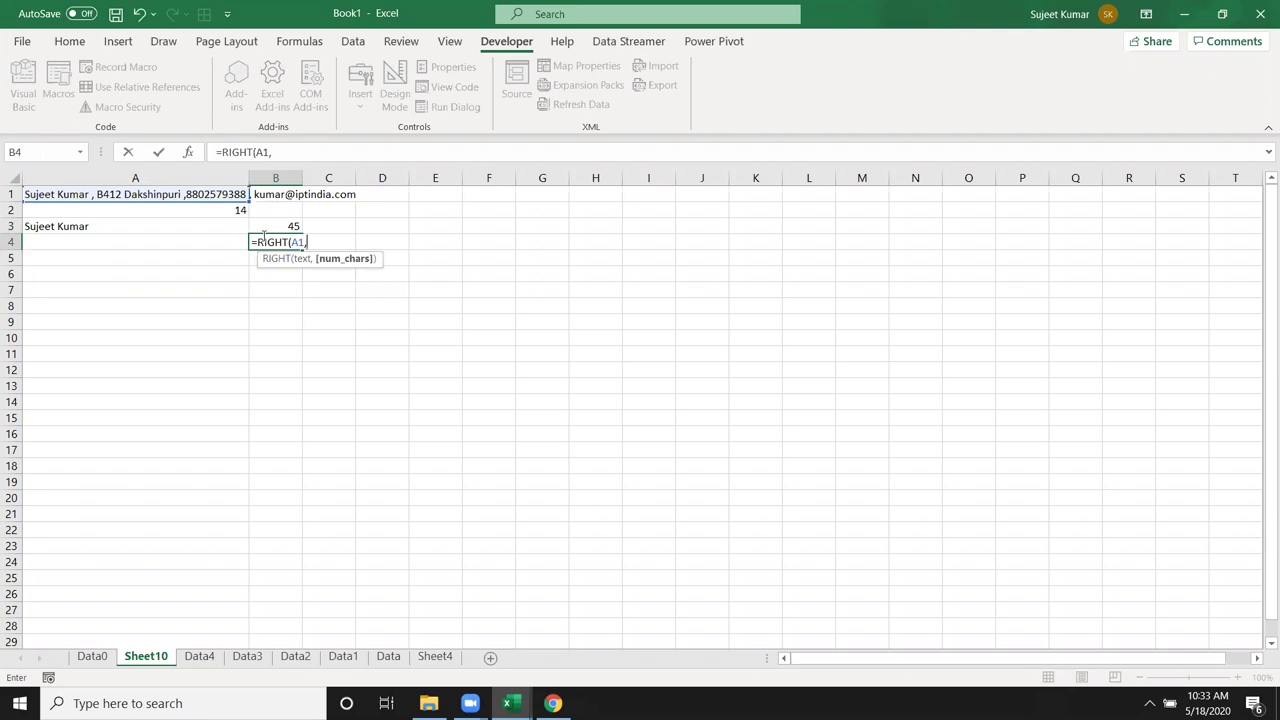
type("LEN")
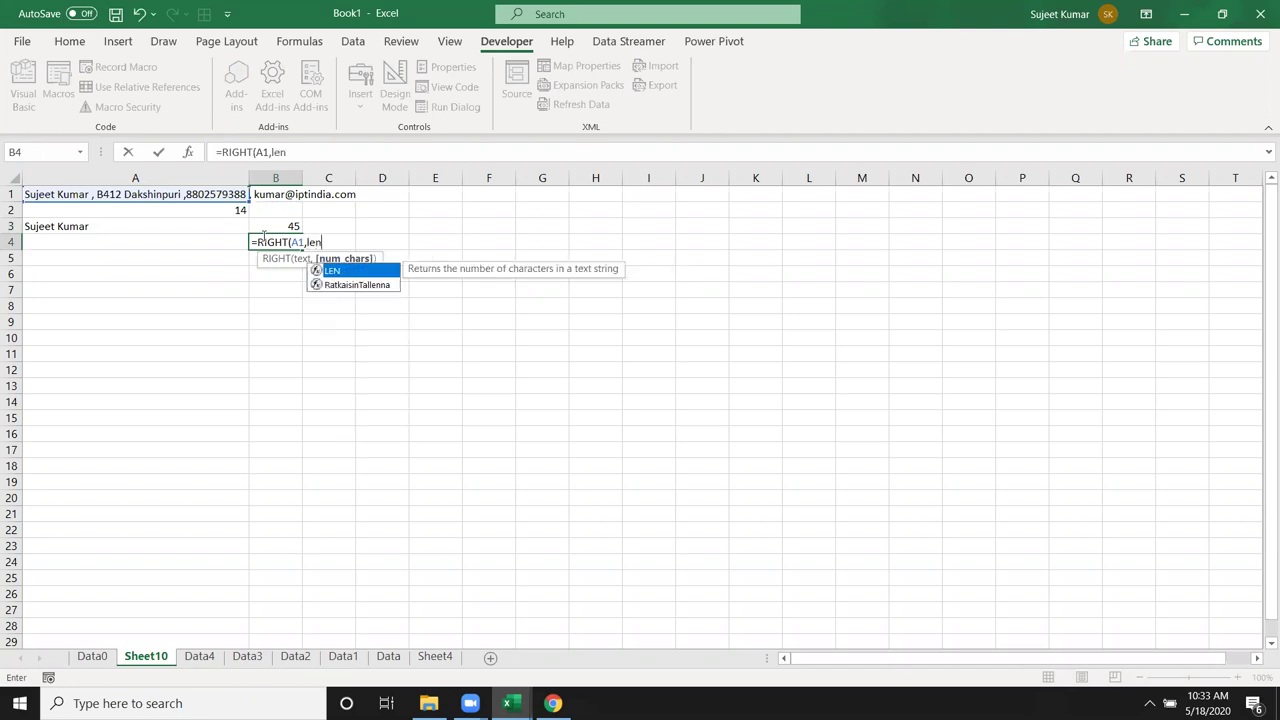
key("Tab")
key("Up")
key("Up")
key("Up")
key("Left")
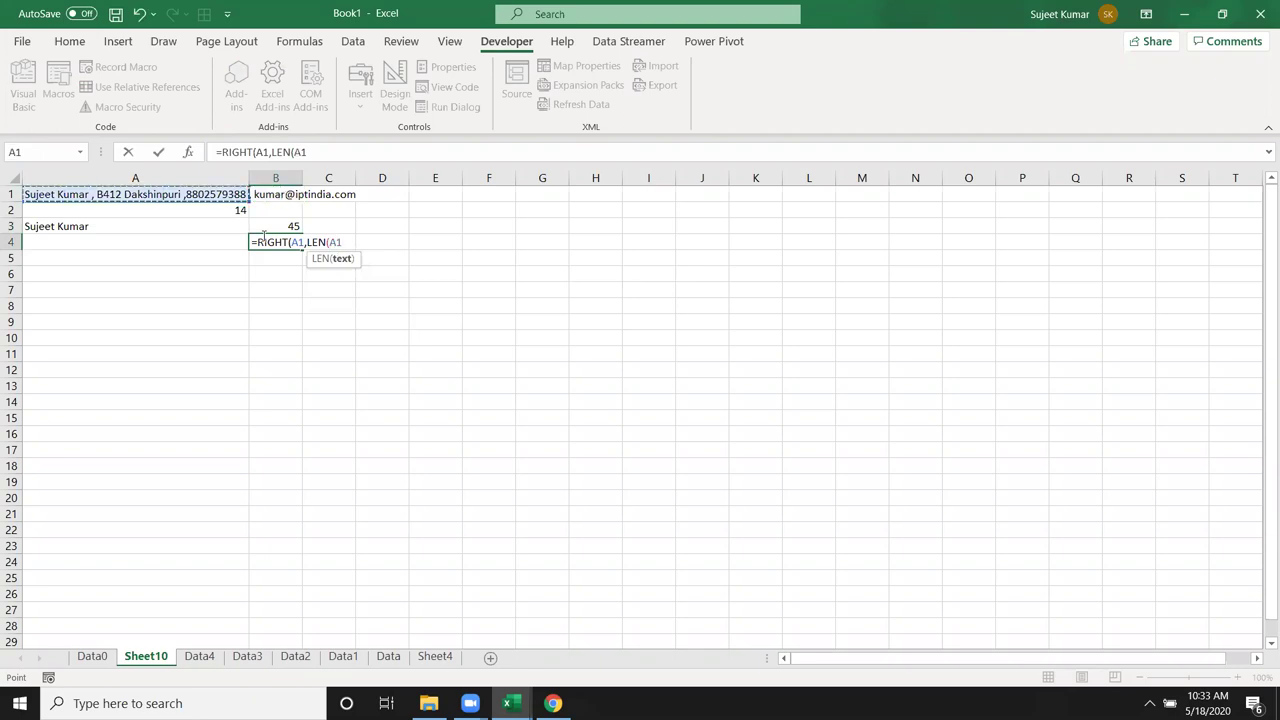
type(")-")
key("Up")
key("Return")
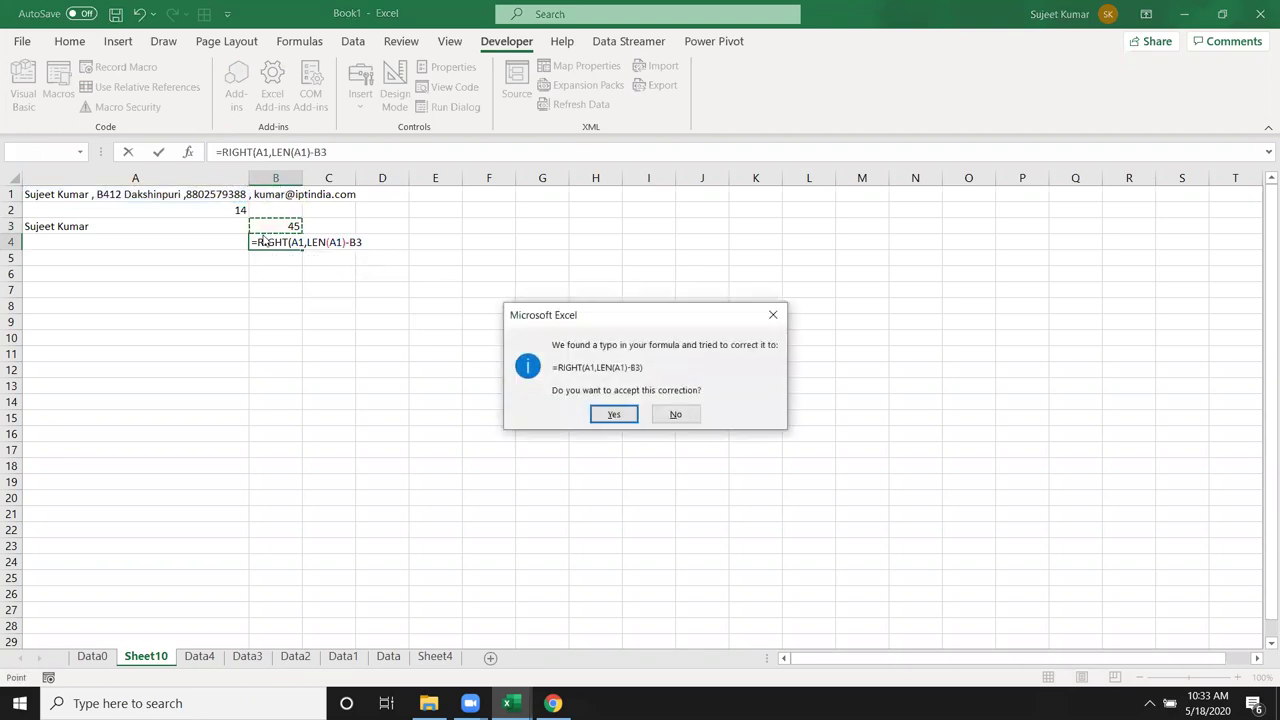
key("Return")
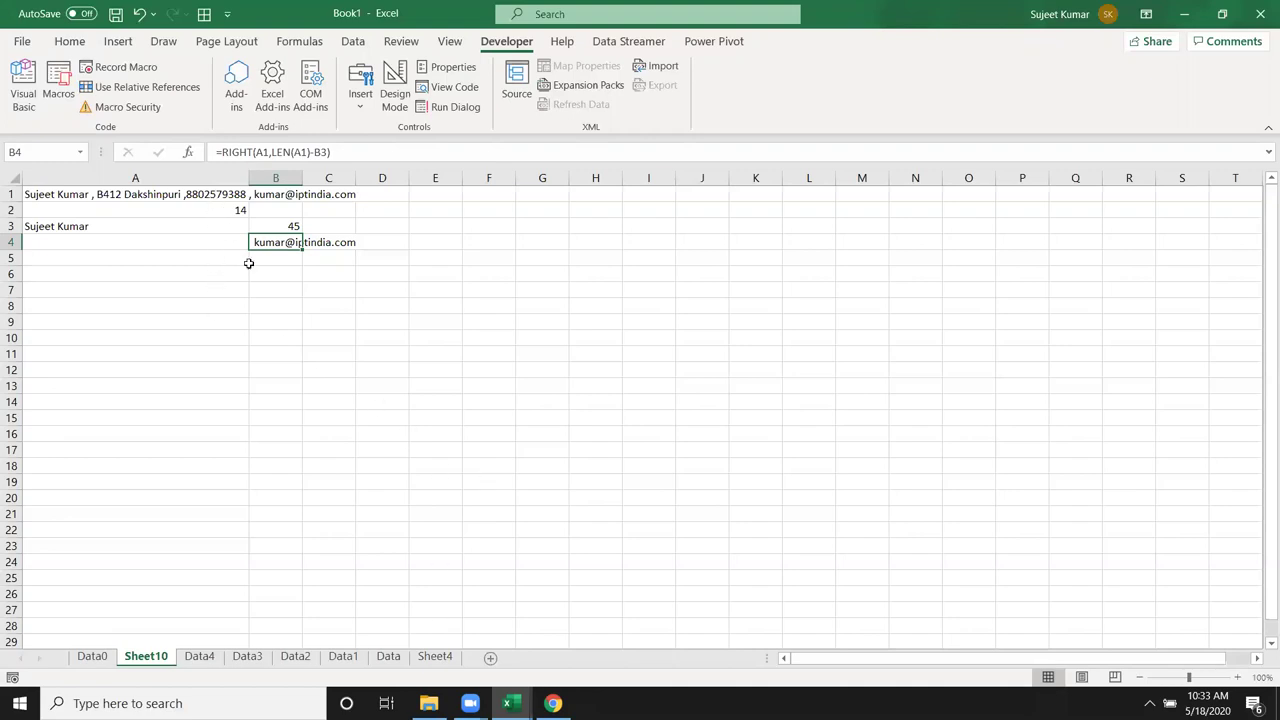
key("alt+F11")
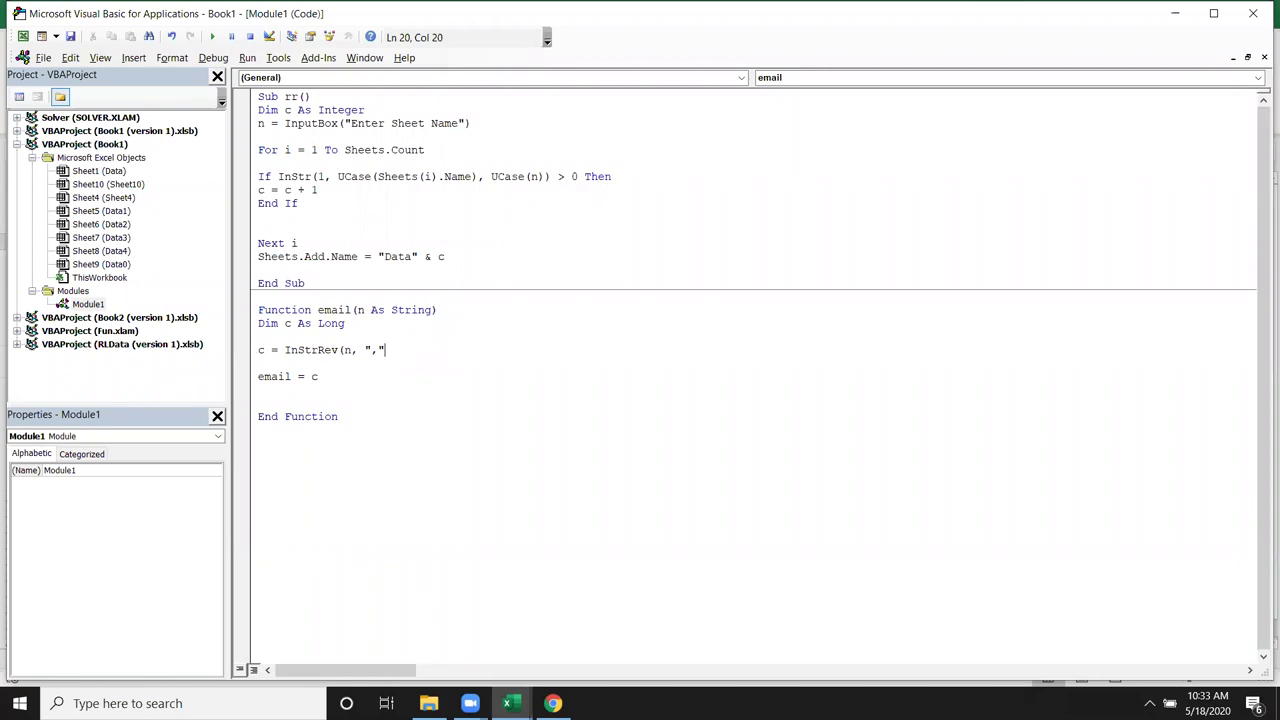
- Add a start argument of 1 to InStrRev and recalculate B3
key("BackSpace")
type(",1")
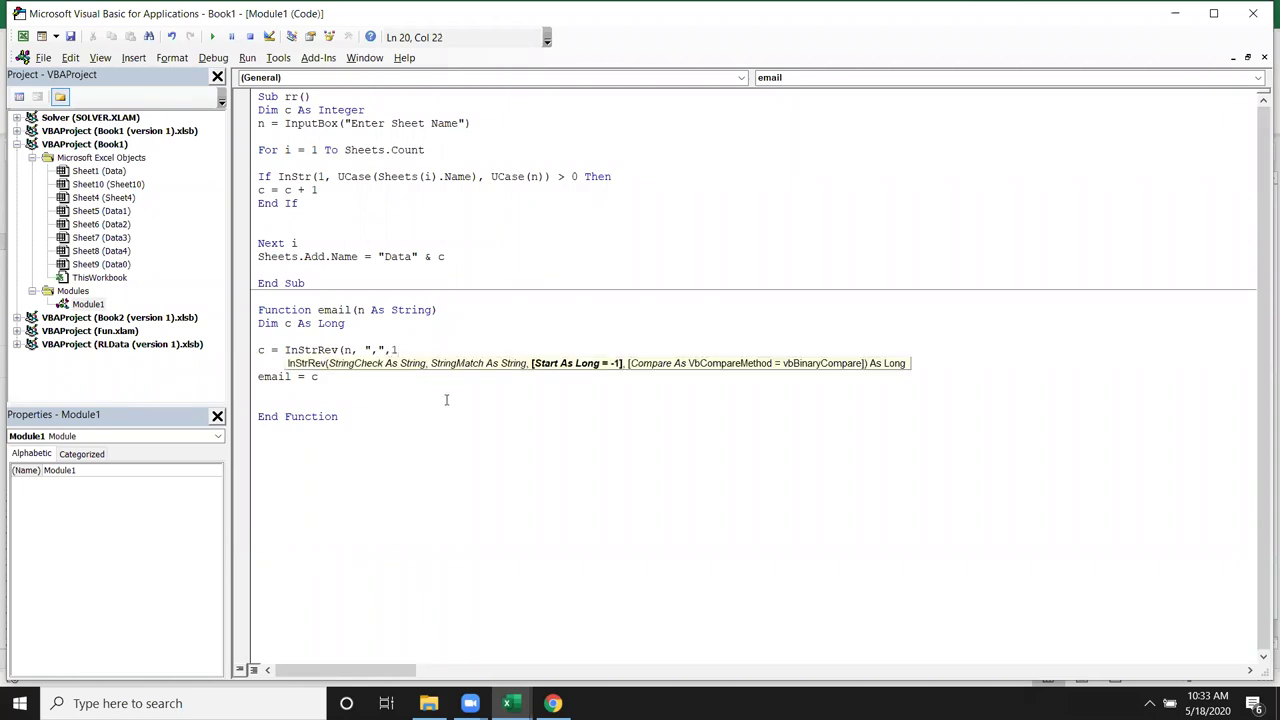
left_click(444, 400)
left_click(577, 423)
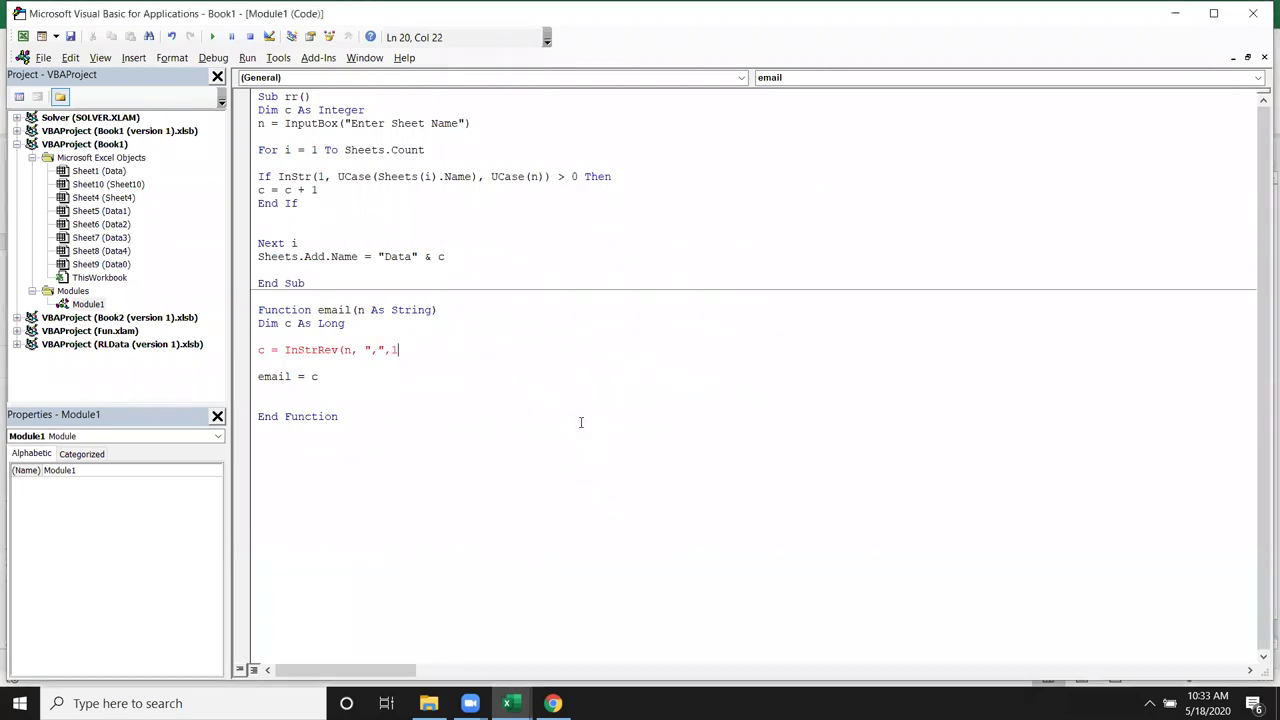
type(")")
key("alt+F11")
double_click(291, 225)
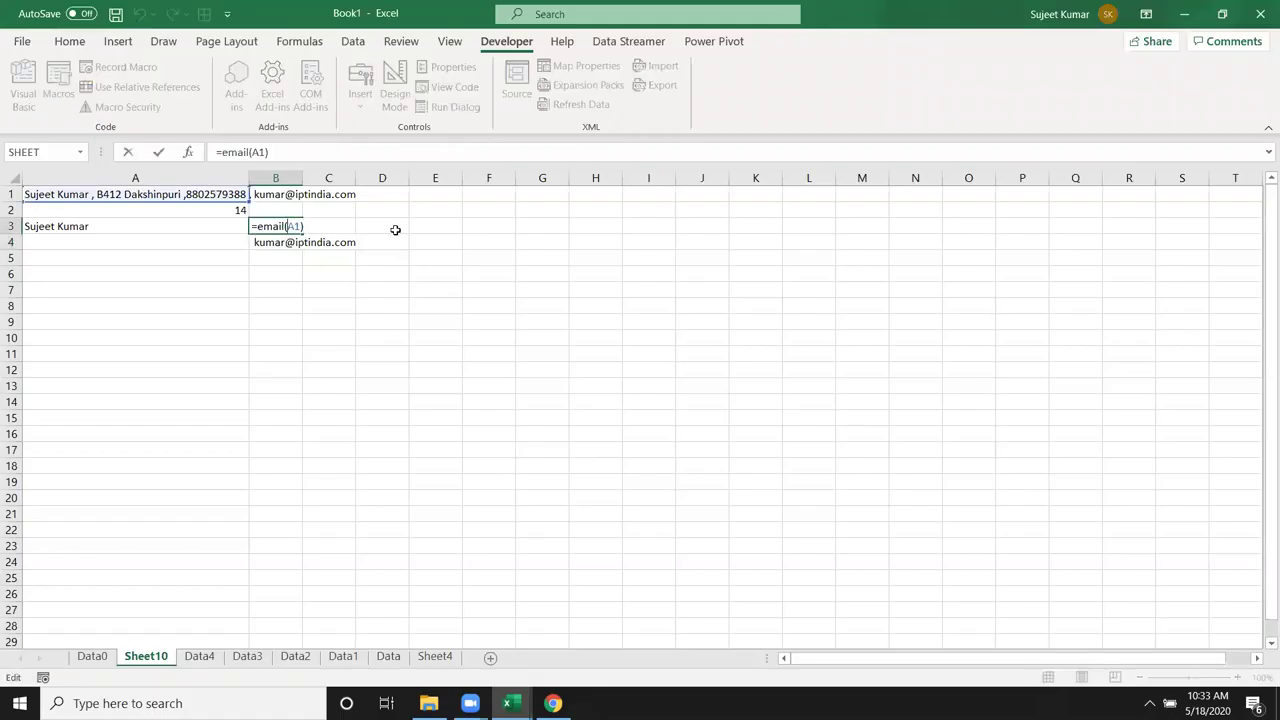
key("Return")
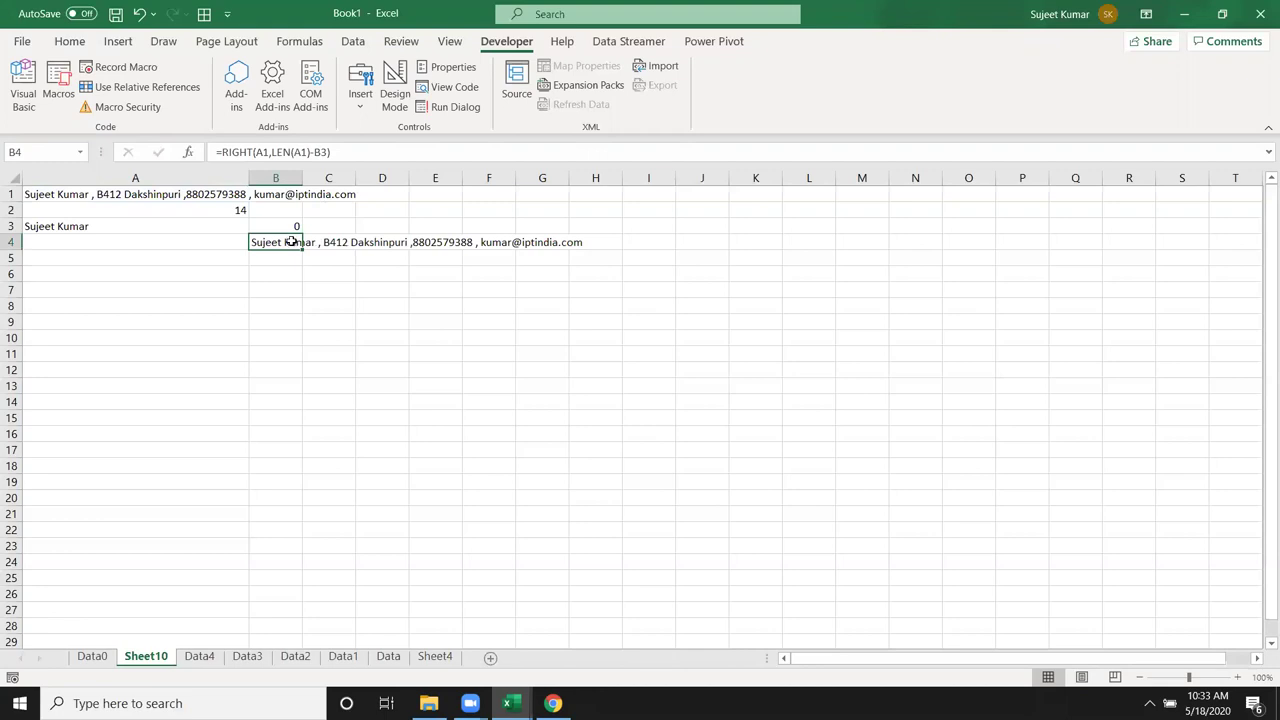
left_click(291, 224)
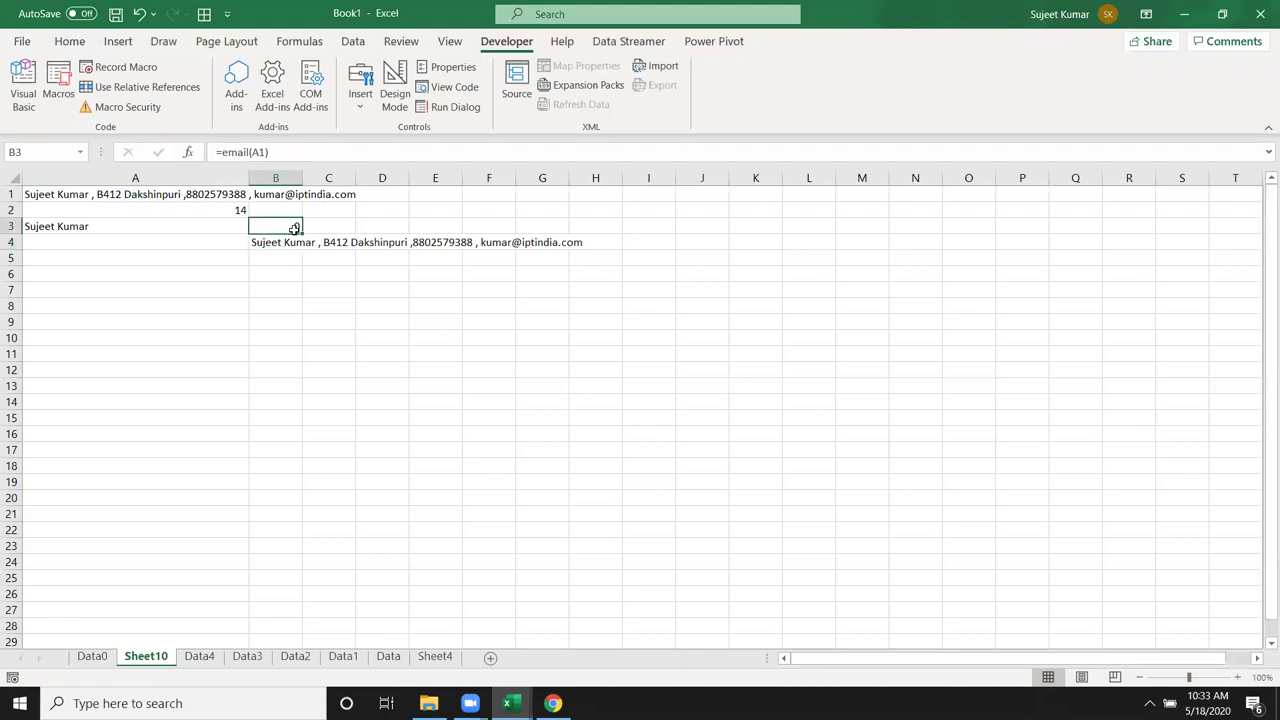
key("Up")
key("Up")
double_click(293, 224)
key("Return")
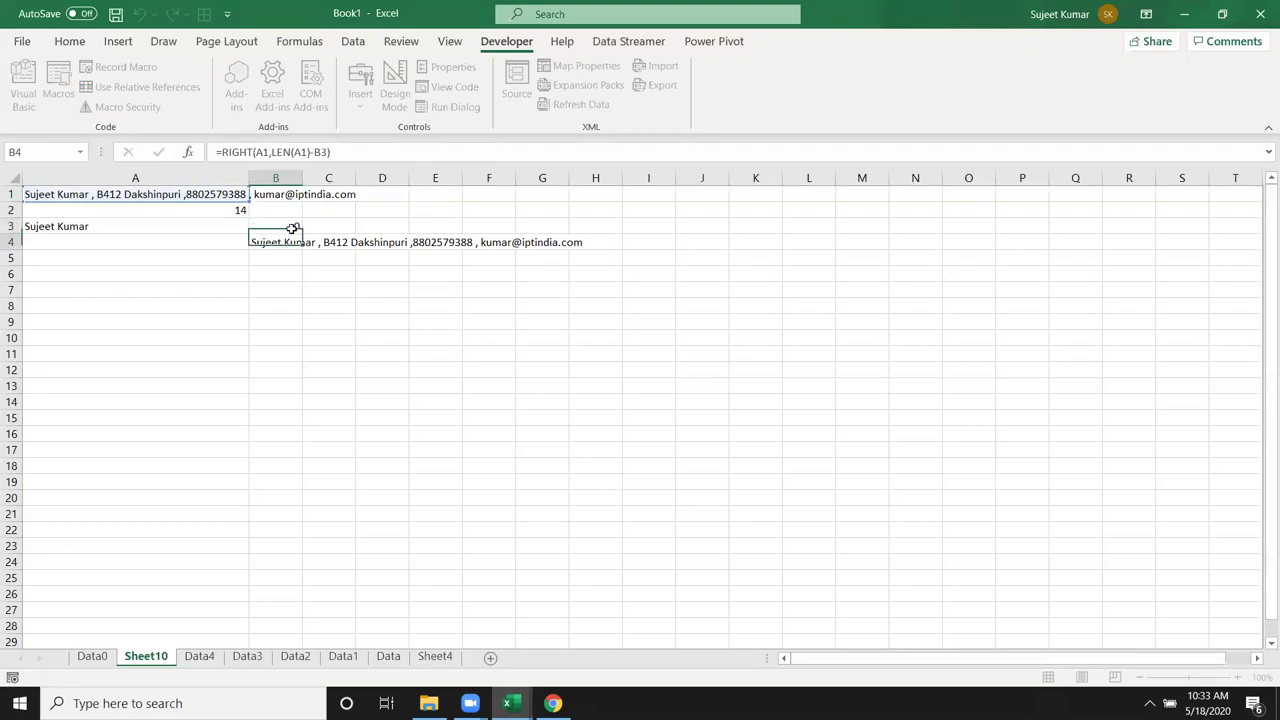
- Change InStrRev's start argument to -1 and recalculate B3 to get 45 again
key("alt+F11")
left_click(396, 352)
type("-1)")
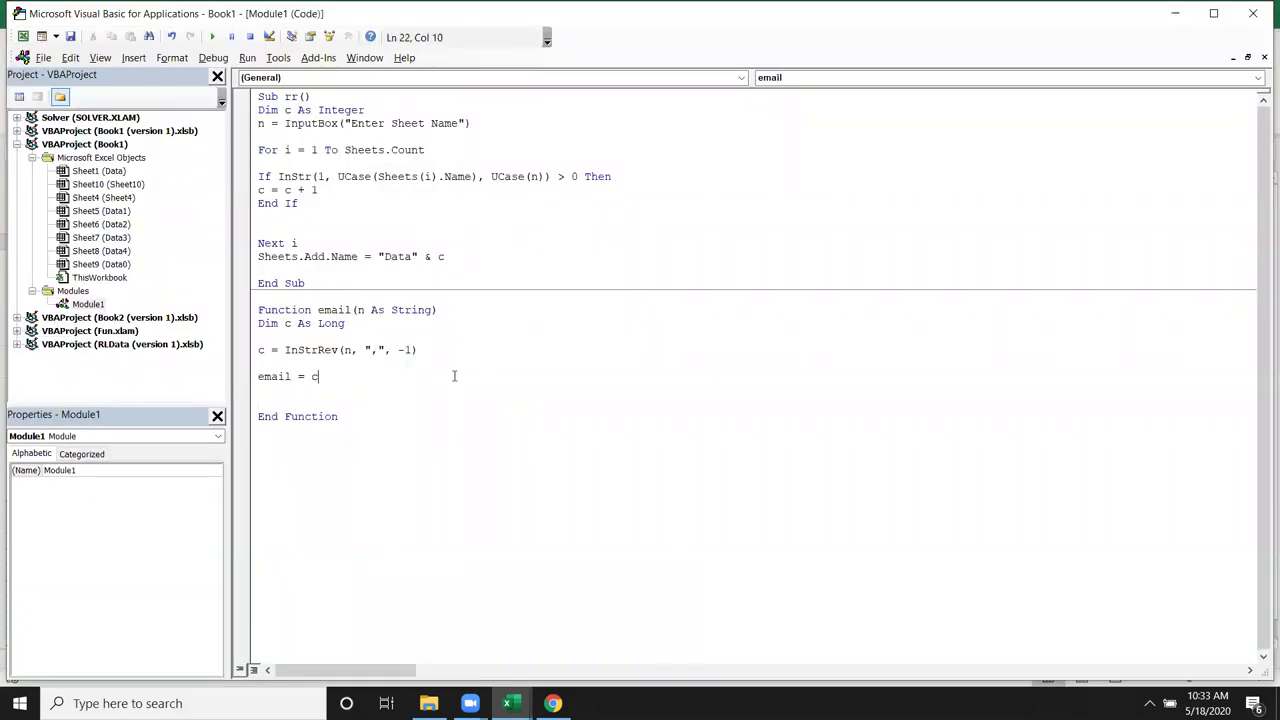
key("alt+F11")
left_click(283, 226)
double_click(283, 226)
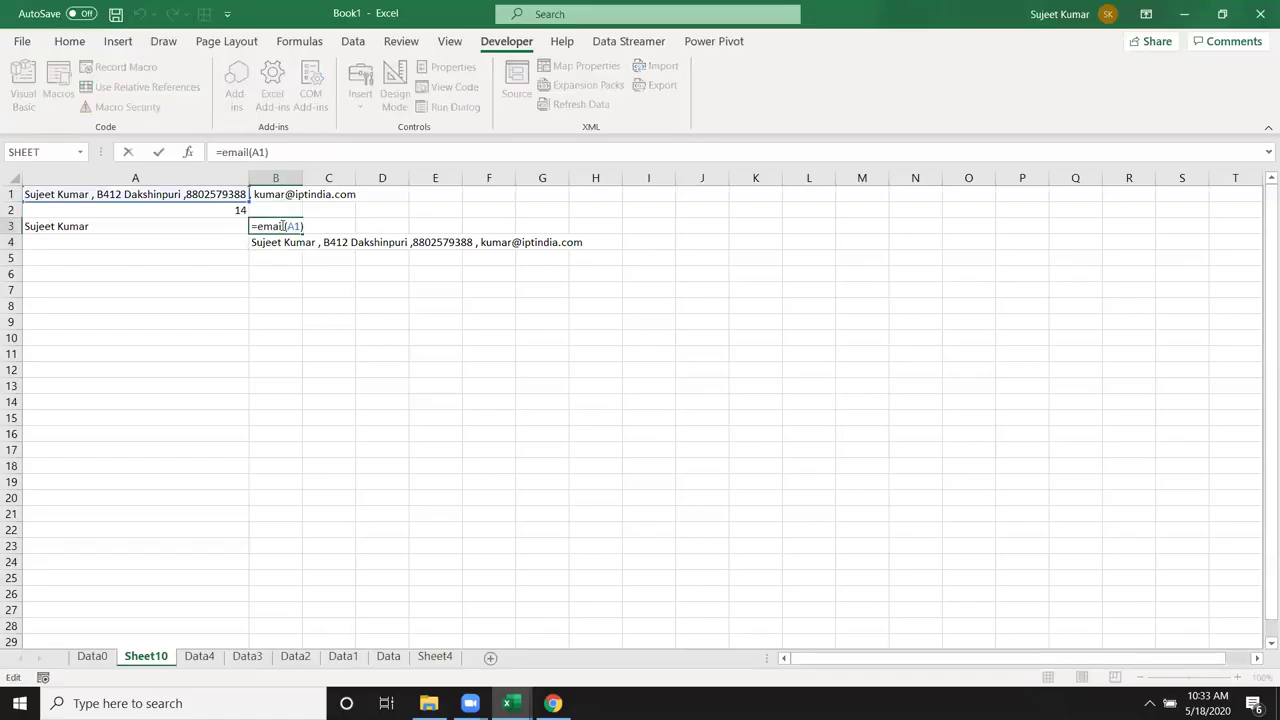
key("Return")
left_click(286, 224)
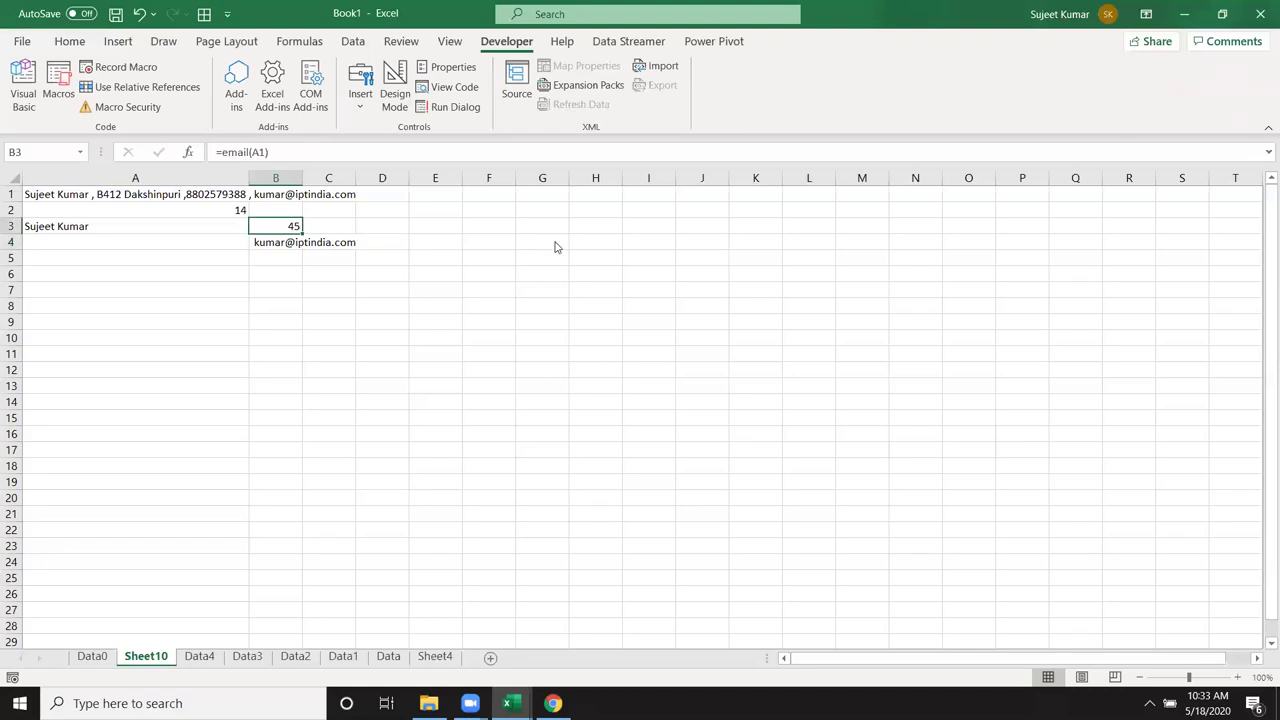
key("alt+F11")
left_click(413, 350)
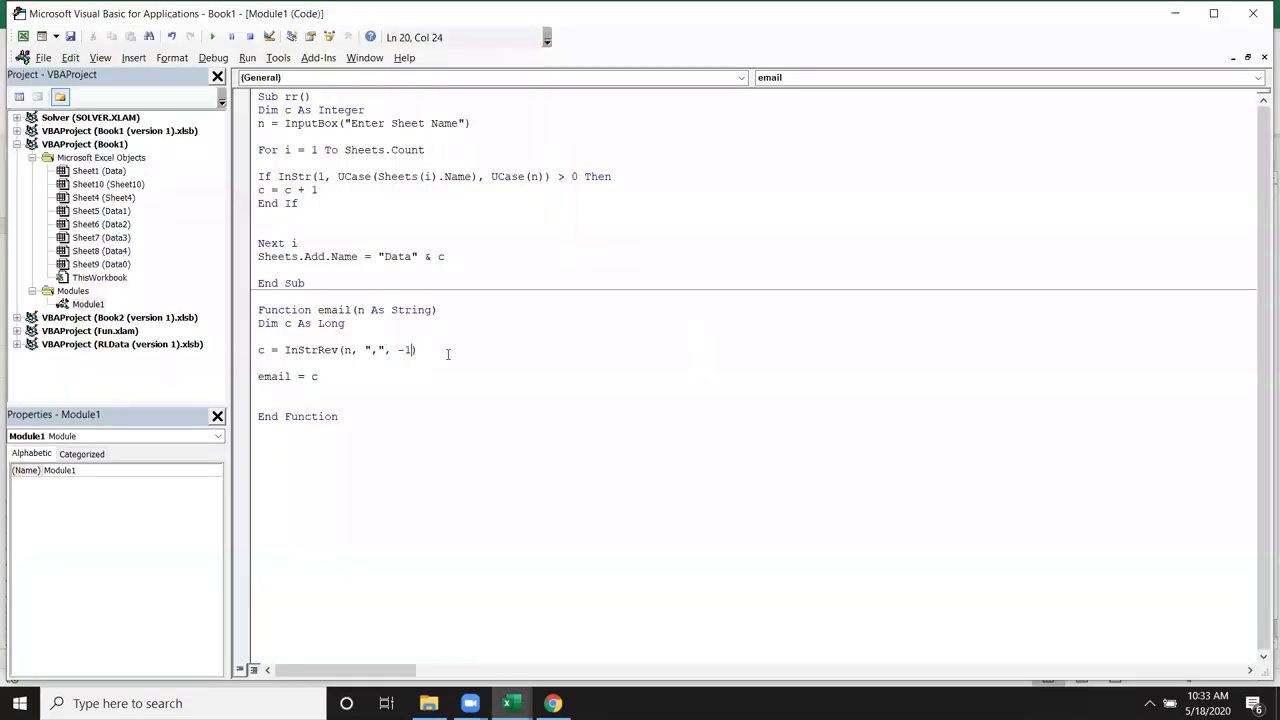
- Change InStrRev's start argument to 2 in the email function and recheck B3's =email(A1) result
key("BackSpace")
type("2")
left_click(452, 372)
key("alt+F11")
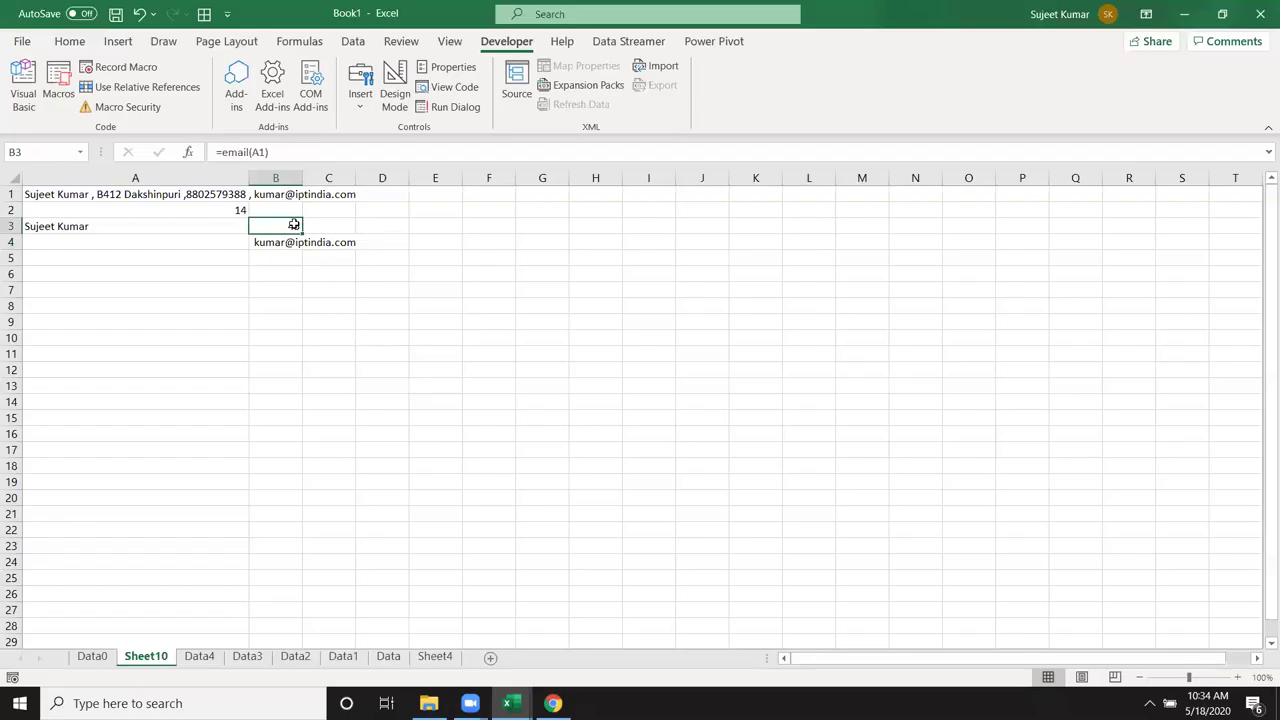
key("Return")
left_click(278, 227)
double_click(278, 227)
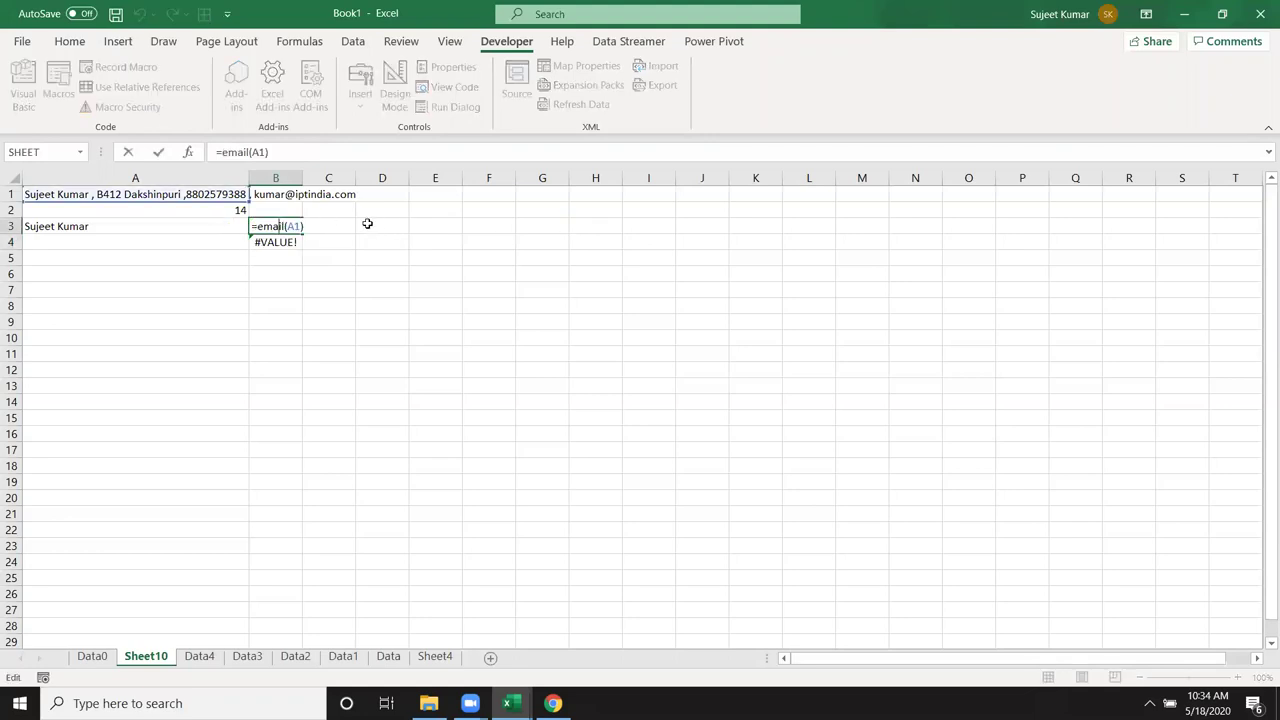
key("Escape")
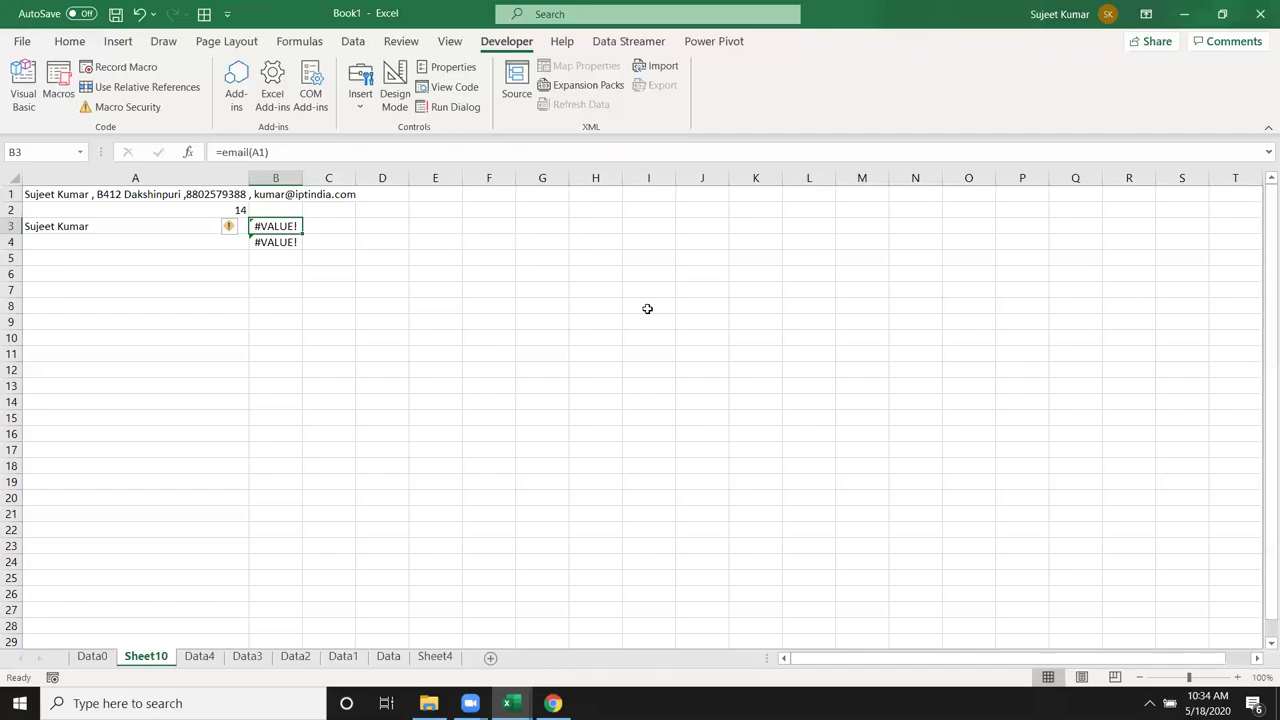
- Change InStrRev's start argument to 3 and recalculate =email(A1) in B3
key("alt+F11")
left_click(403, 352)
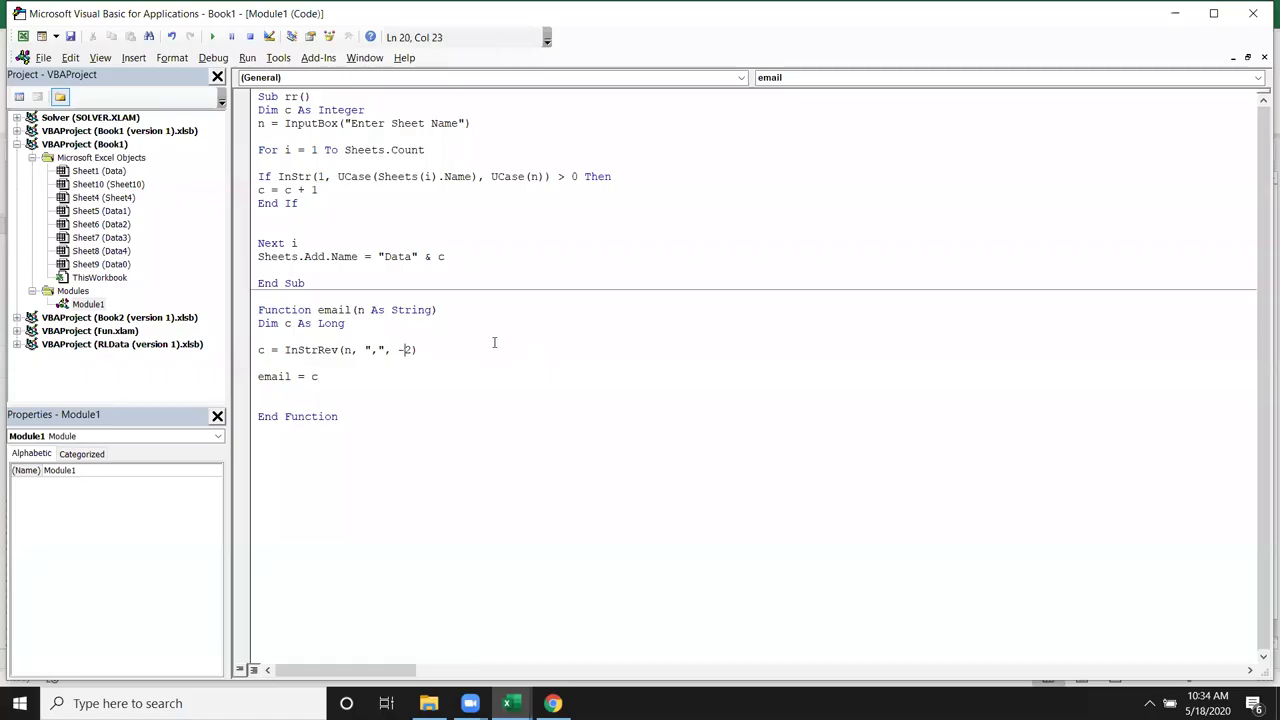
key("Delete")
type("3")
left_click(549, 362)
key("alt+F11")
double_click(267, 225)
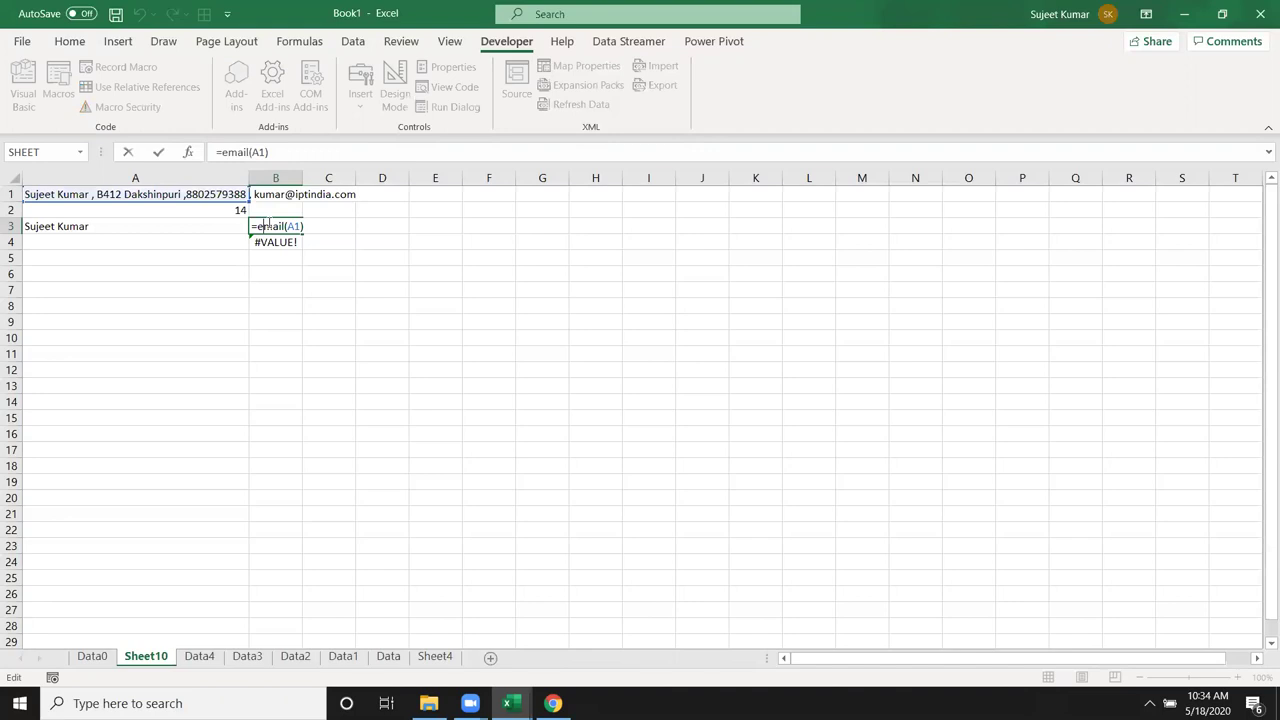
key("Return")
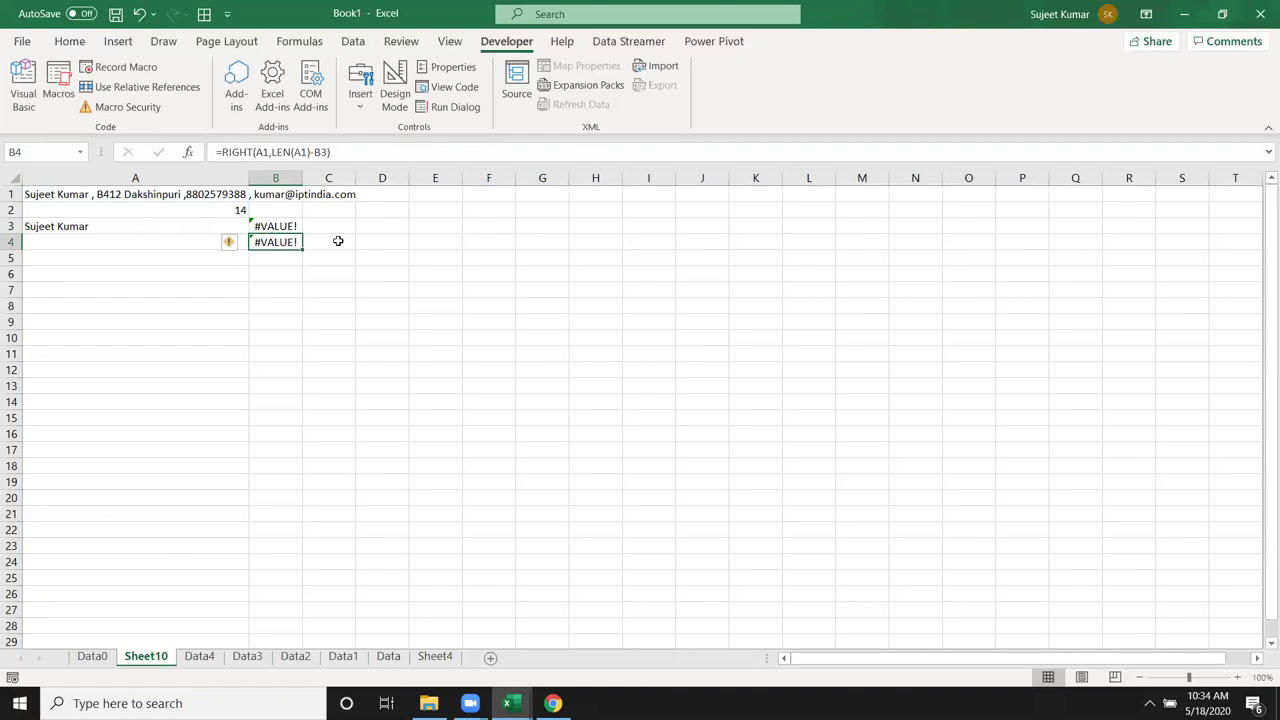
- Change InStrRev's start argument to -10 and recalculate =email(A1) in B3
key("alt+F11")
left_click_drag(397, 350, 404, 350)
key("Right")
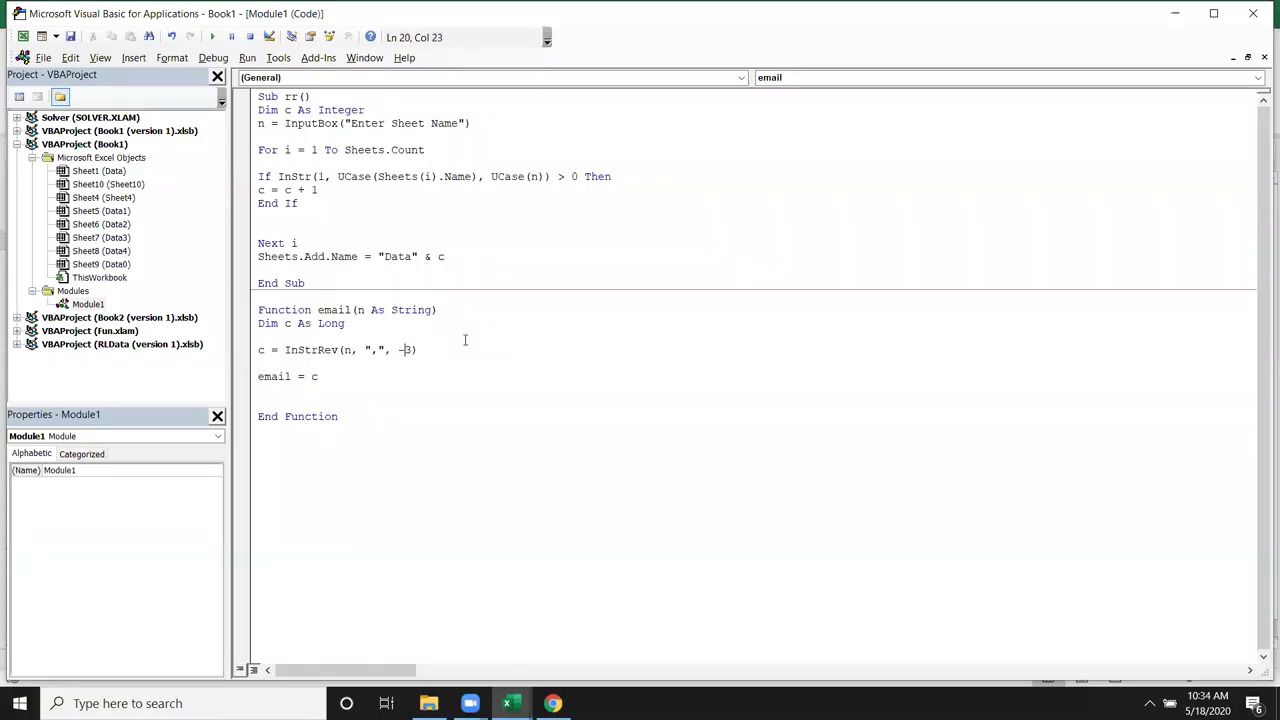
key("Delete")
type("10")
left_click(463, 400)
key("alt+F11")
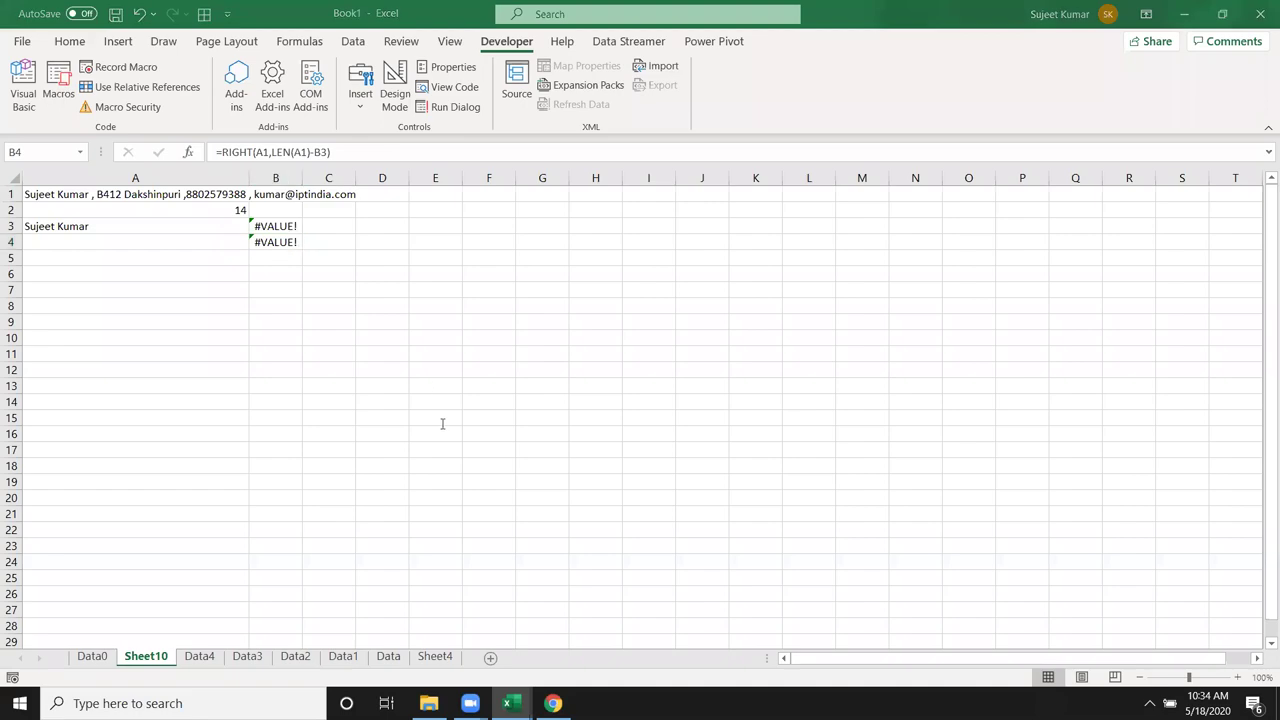
key("alt+F11")
key("alt+F11")
left_click(268, 226)
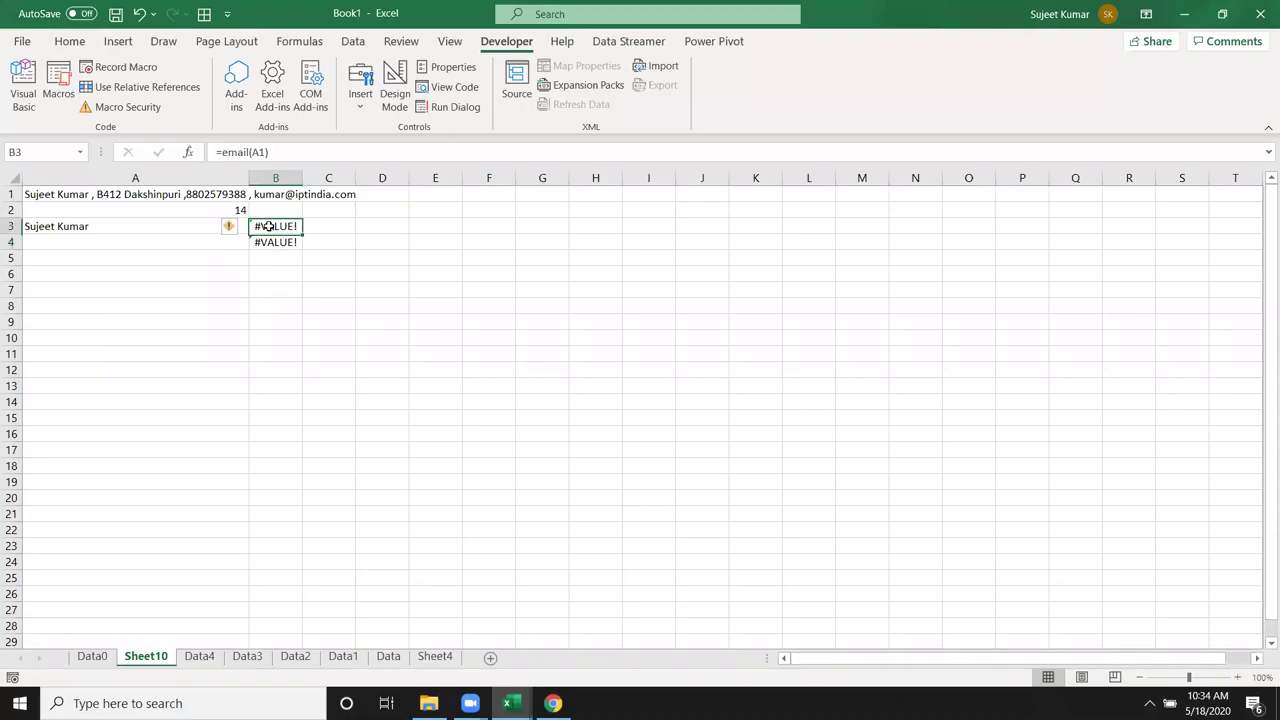
double_click(268, 226)
key("Return")
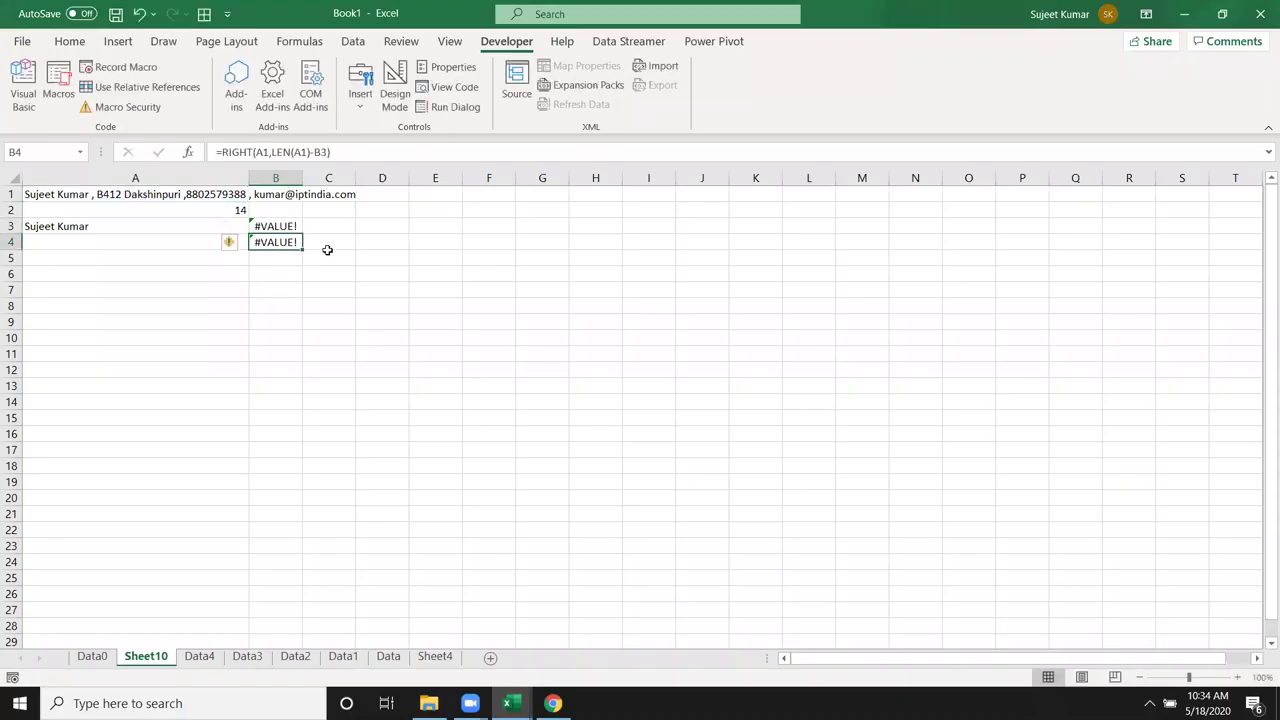
- Set InStrRev's start argument to -1 and recalculate B3, which now returns 45
key("alt+F11")
double_click(411, 350)
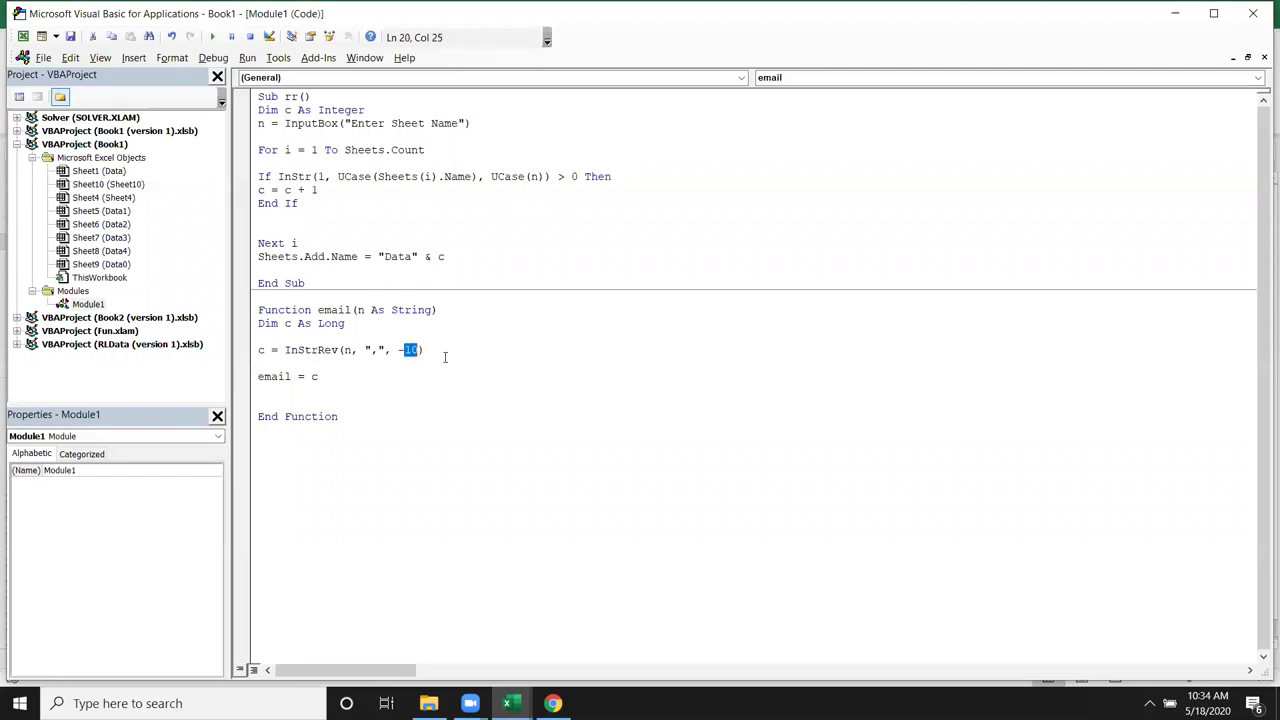
key("BackSpace")
type("1")
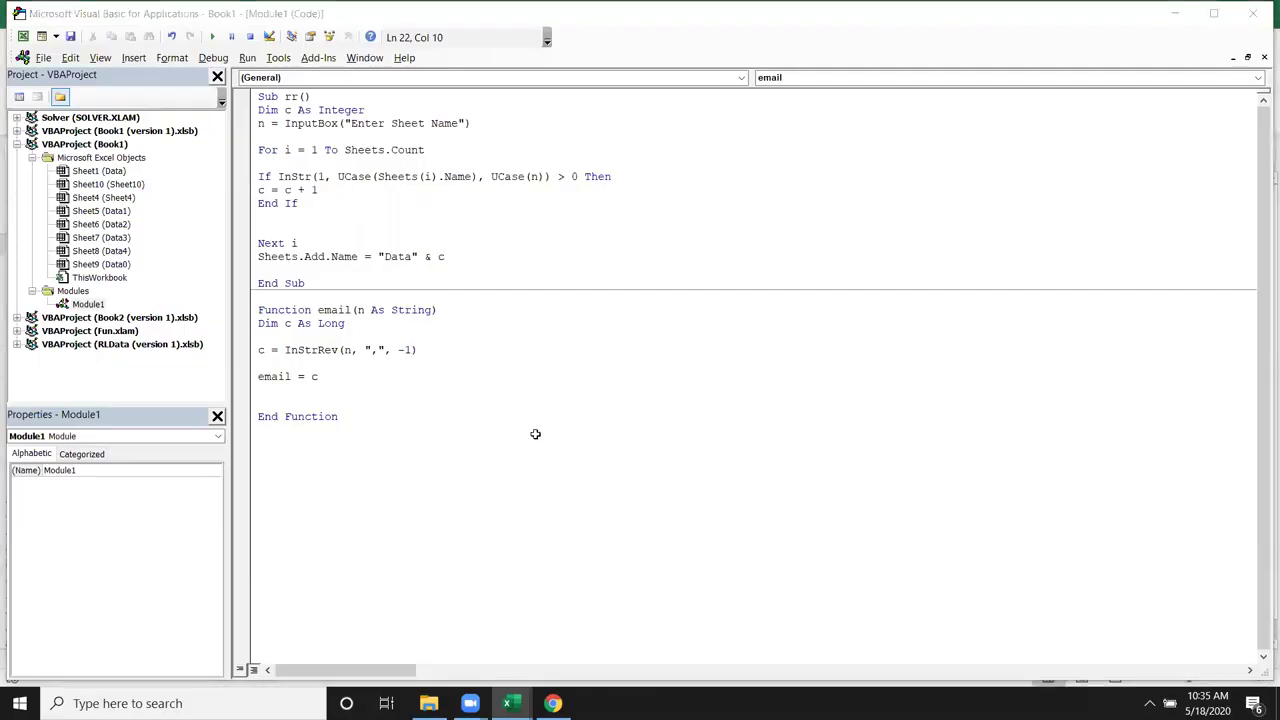
key("alt+F11")
double_click(263, 225)
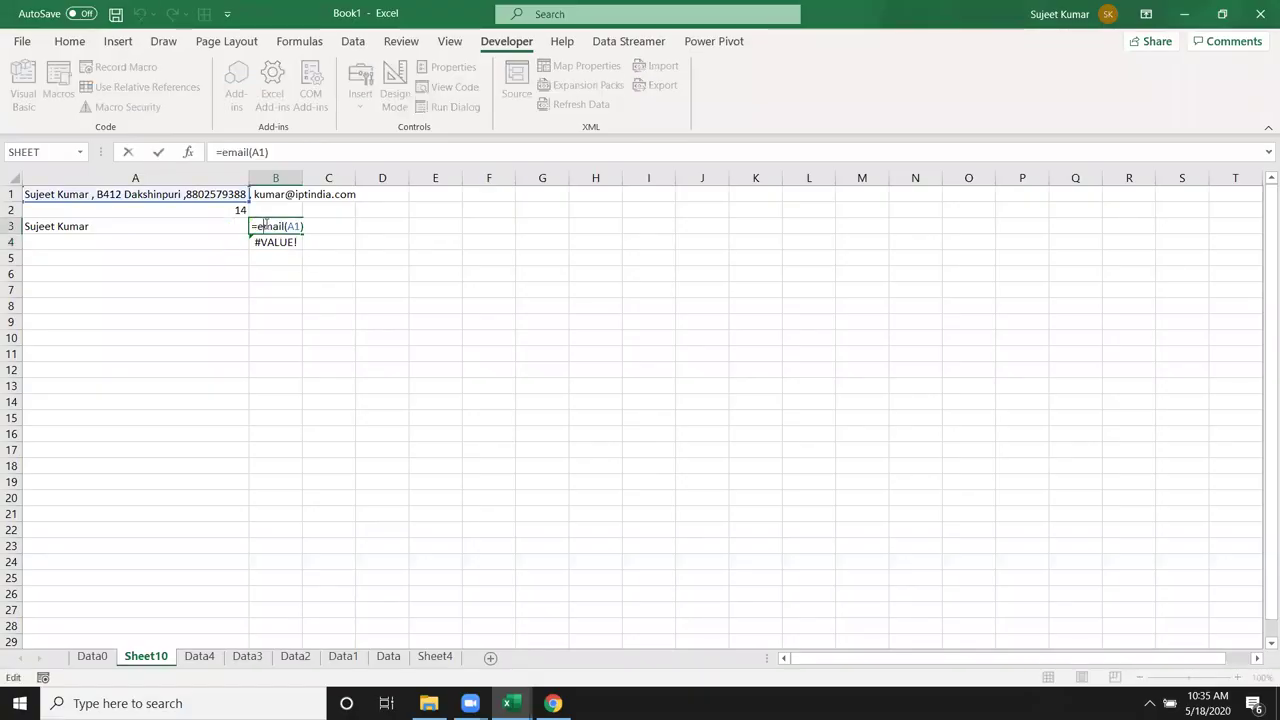
key("Return")
left_click(282, 224)
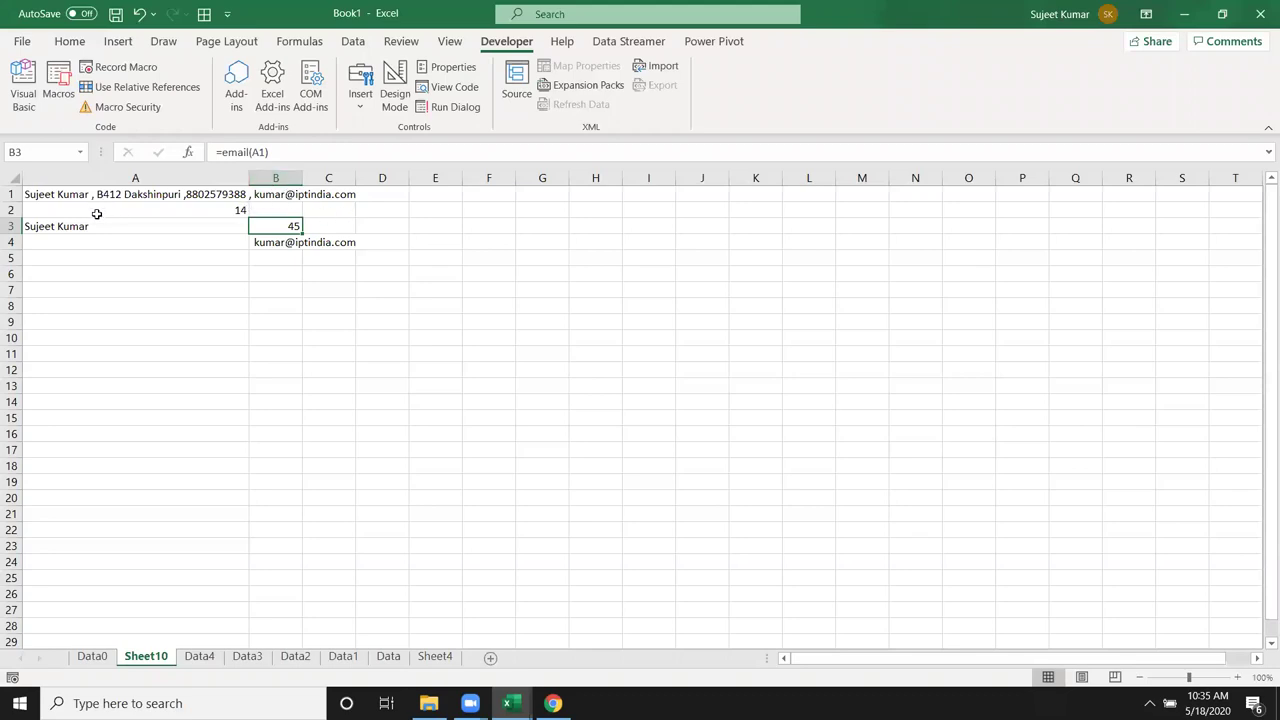
left_click(141, 211)
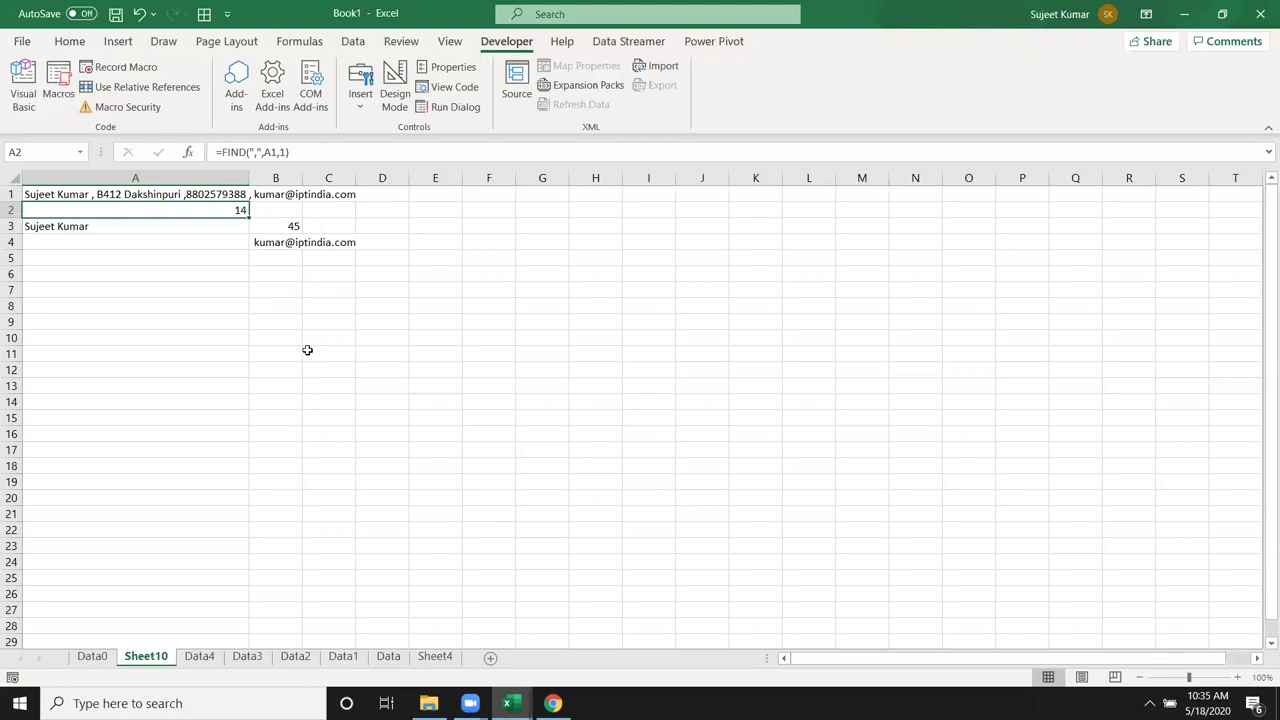
left_click(554, 702)
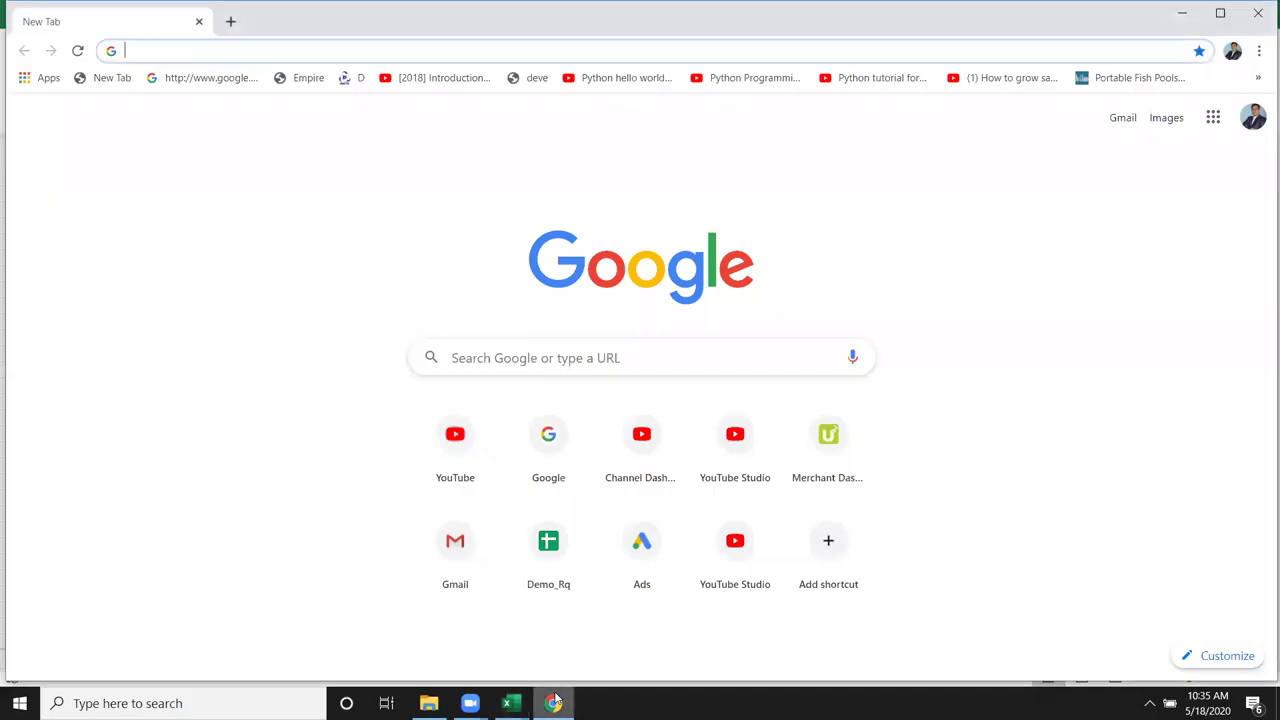
left_click(554, 702)
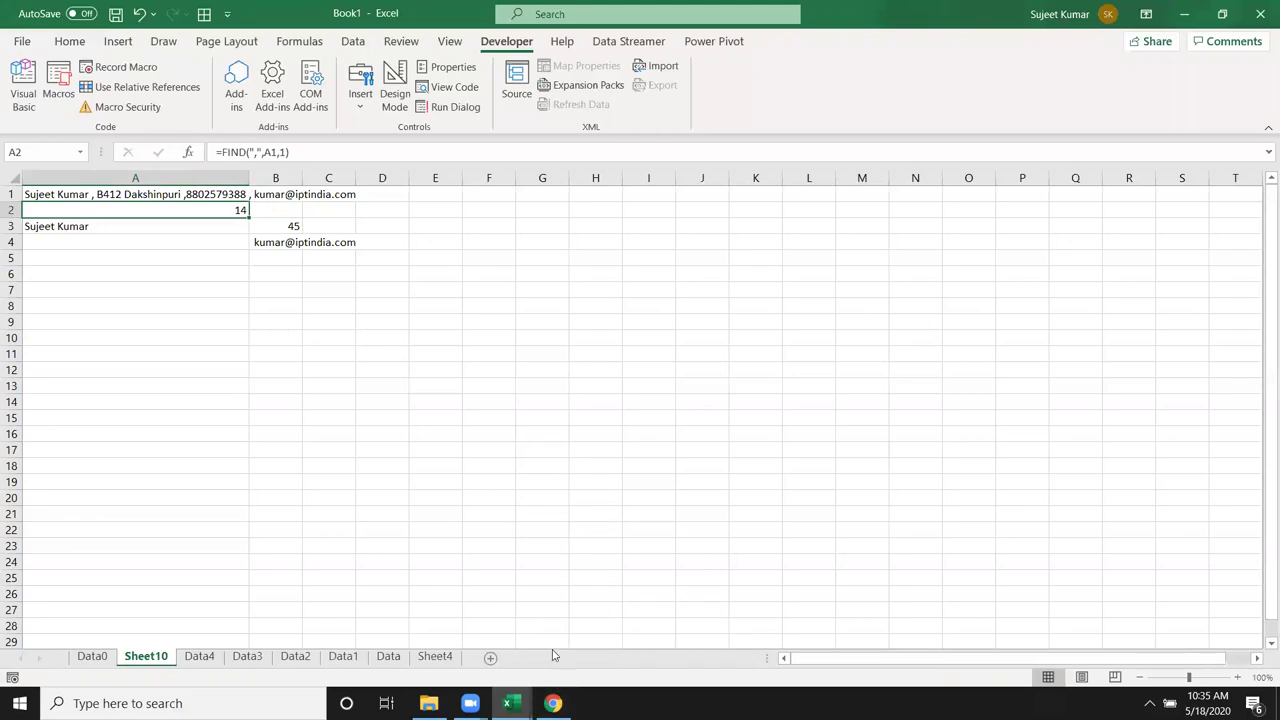
left_click(312, 330)
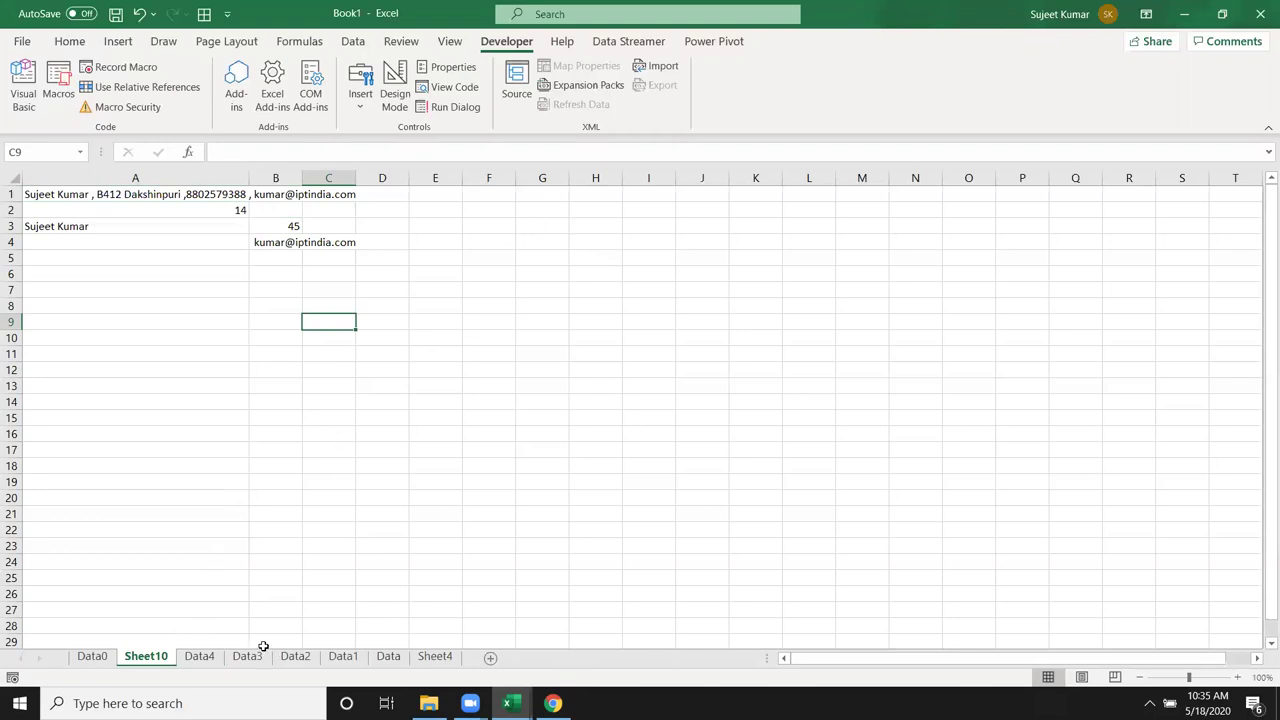
- Add a new sheet, enter AA,AA,AA,AA,AA,AA in A1 and autofit column A
left_click(490, 660)
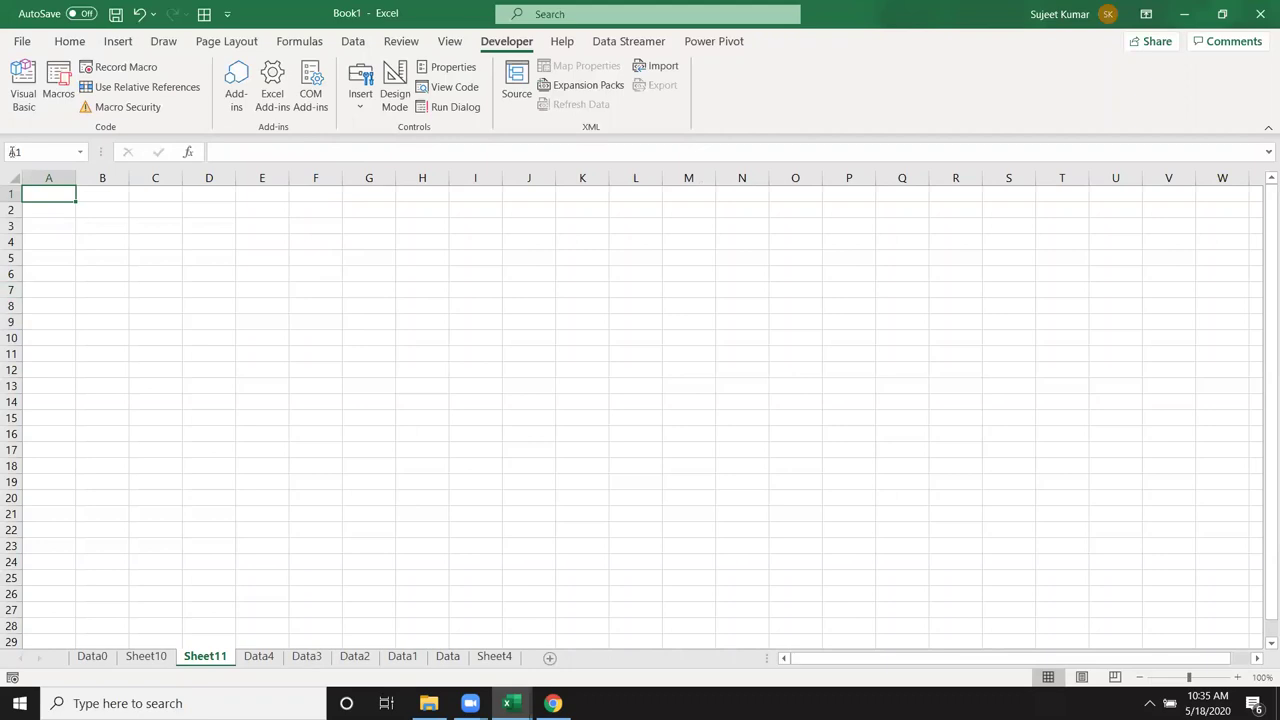
left_click_drag(75, 178, 95, 178)
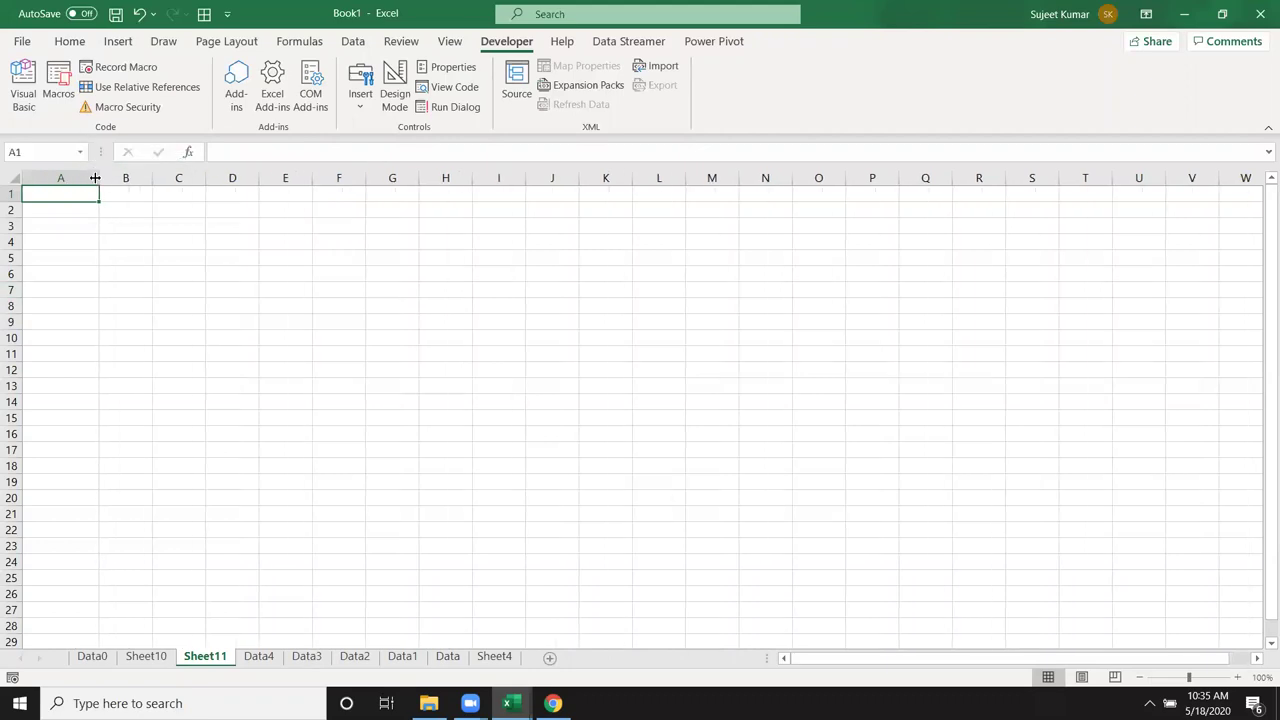
type("AA,")
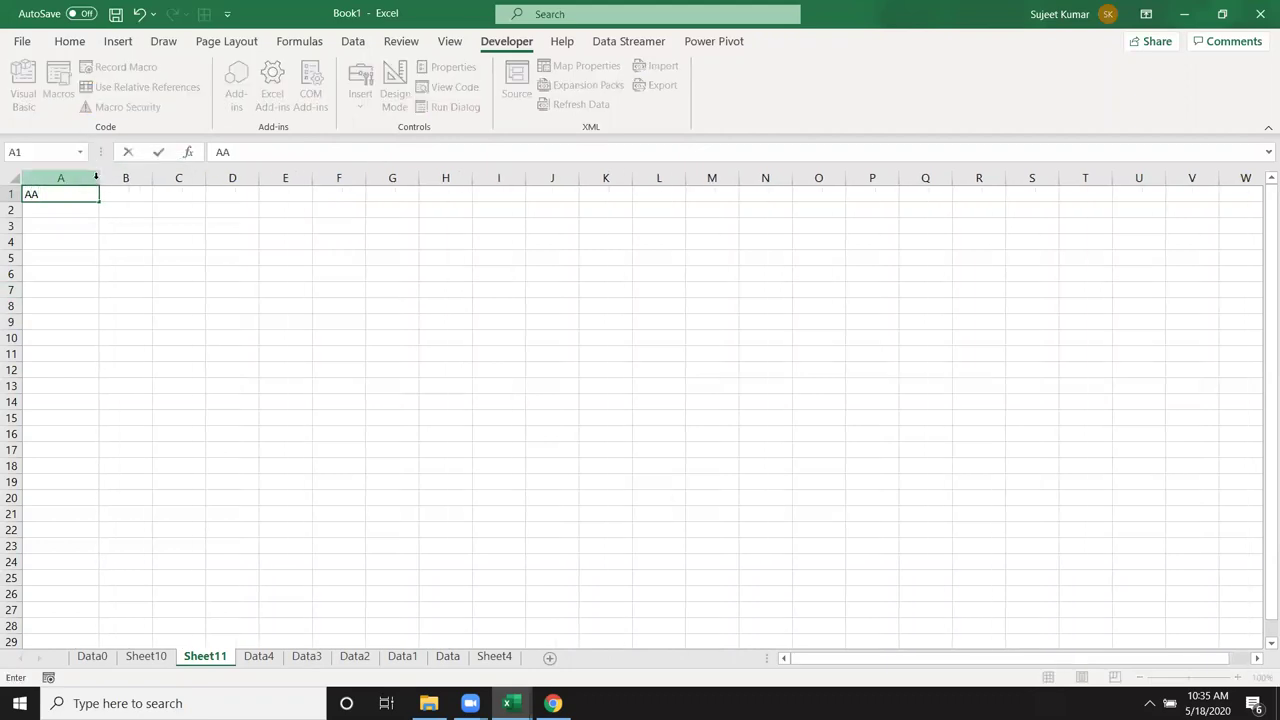
type("AA,AA,AA,AA,AA")
key("Return")
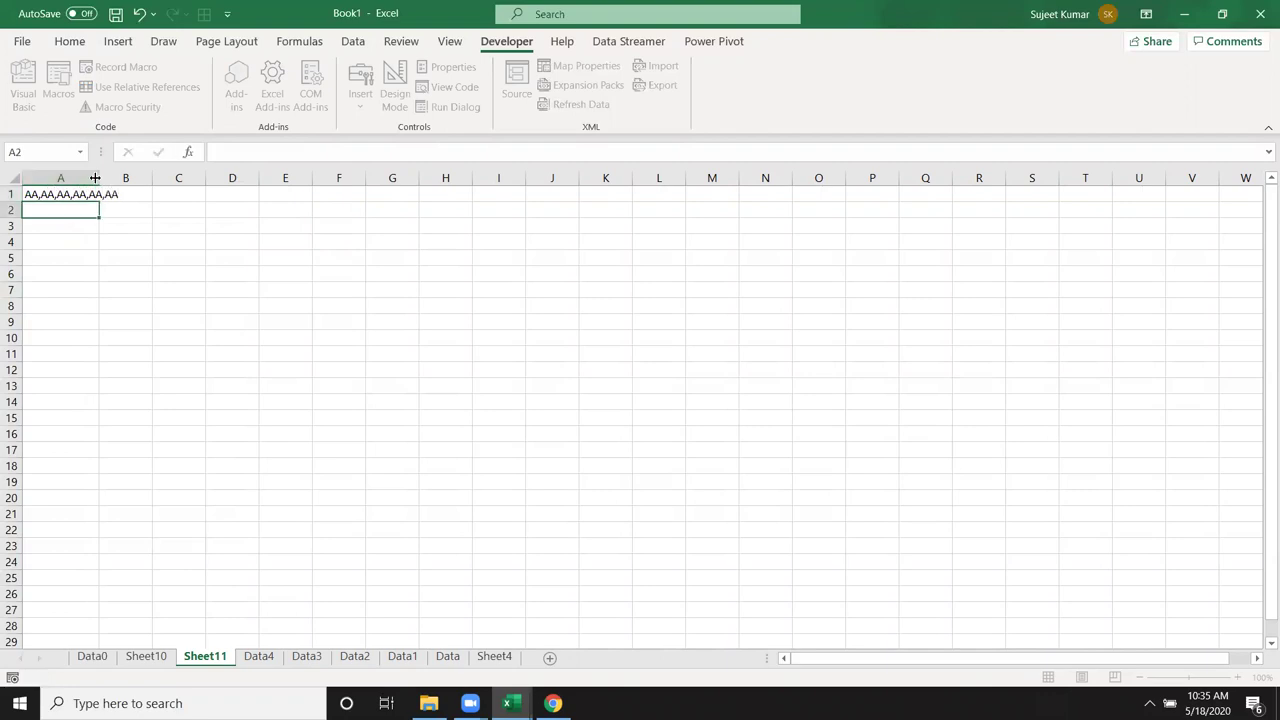
double_click(97, 177)
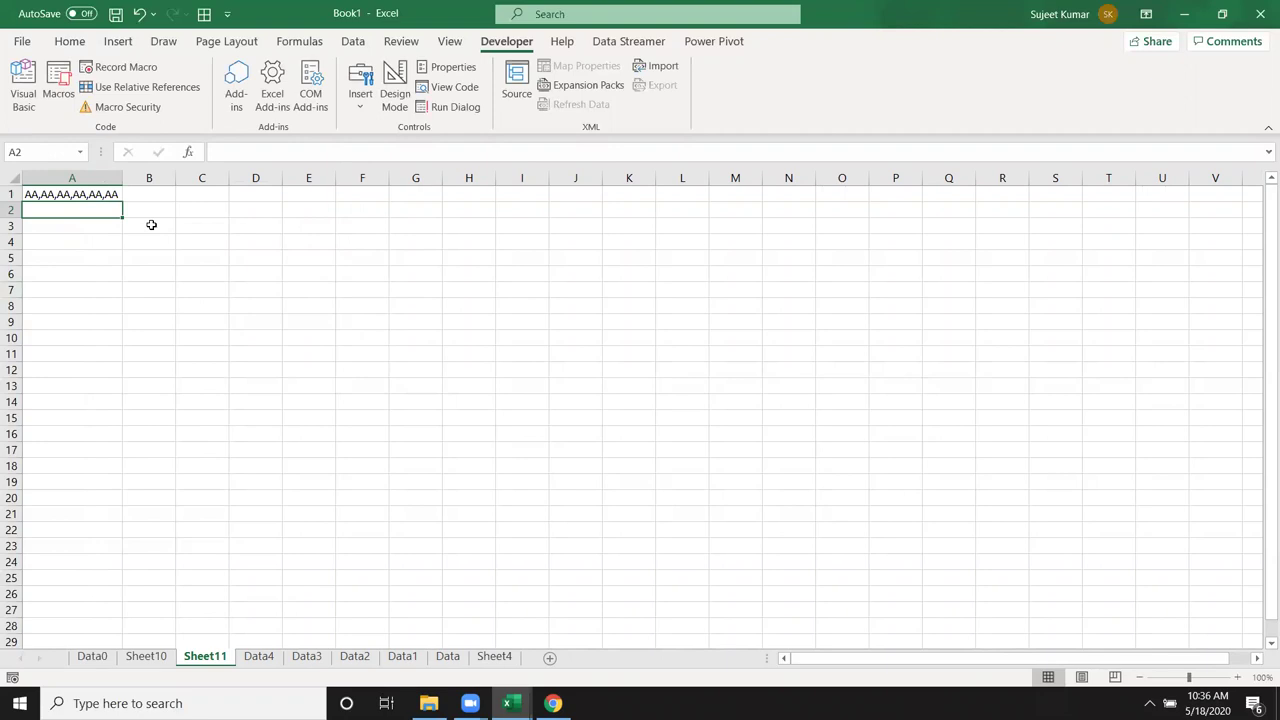
key("Up")
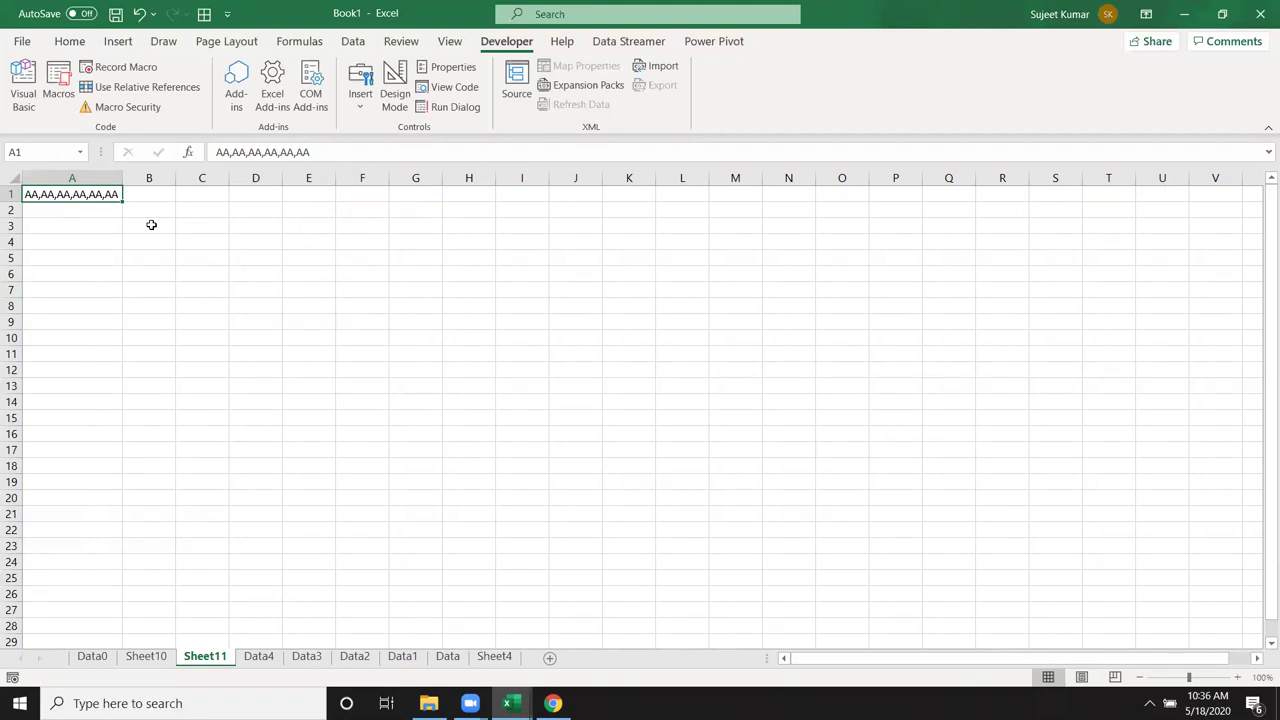
- Edit A1 so its last item becomes BB
key("Right")
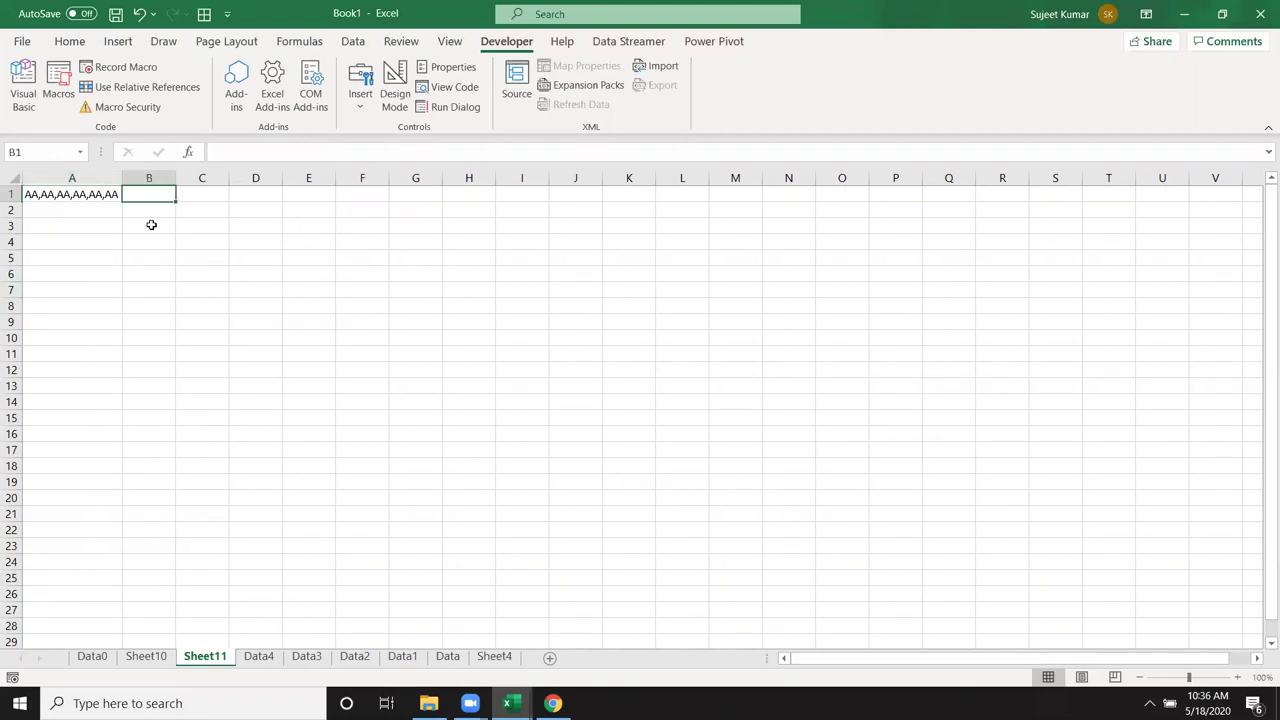
key("Left")
key("F2")
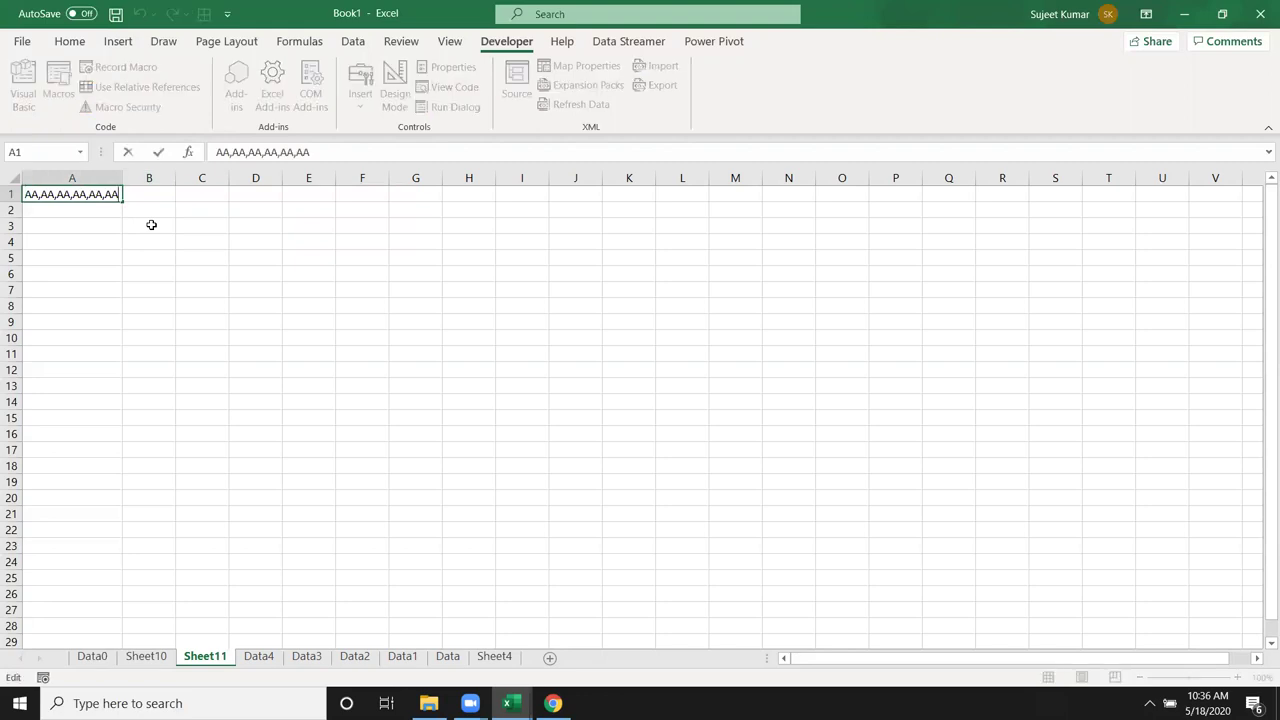
key("BackSpace")
key("BackSpace")
type("BB")
key("Return")
key("Up")
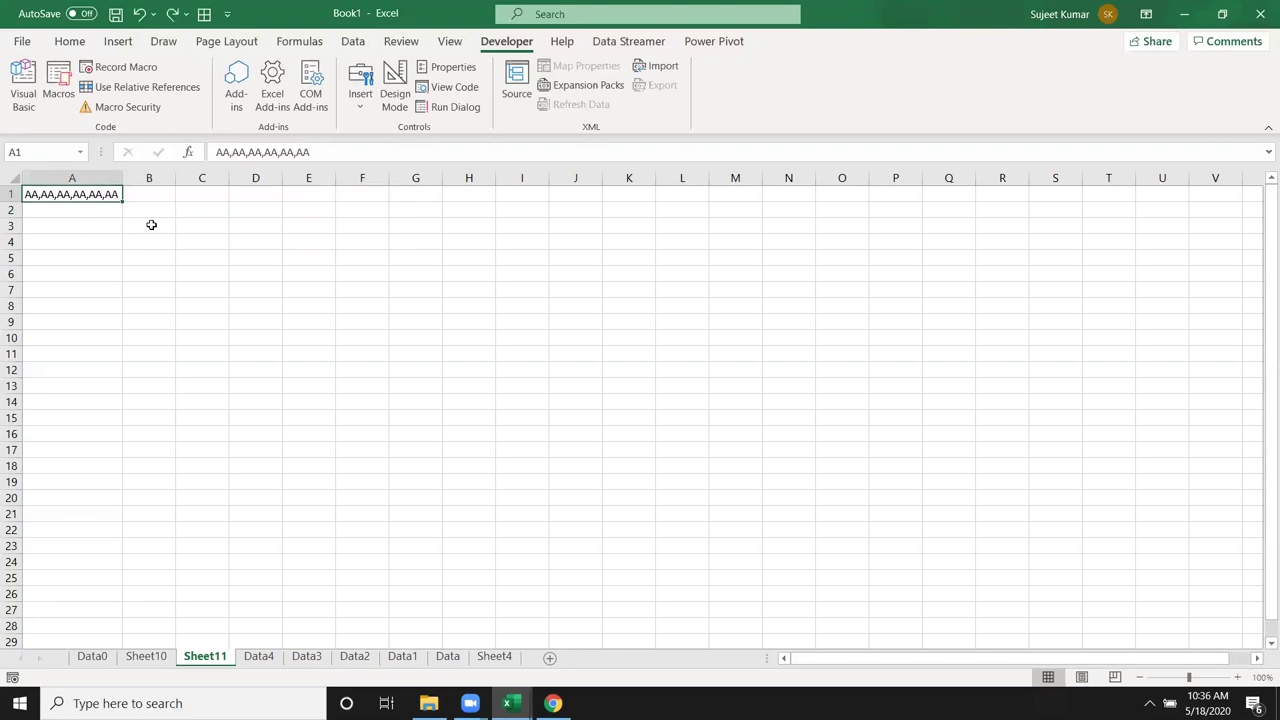
- Undo the BB edit and enter =LEFT(A1,2) in B2 to return AA
key("ctrl+z")
key("Right")
key("Down")
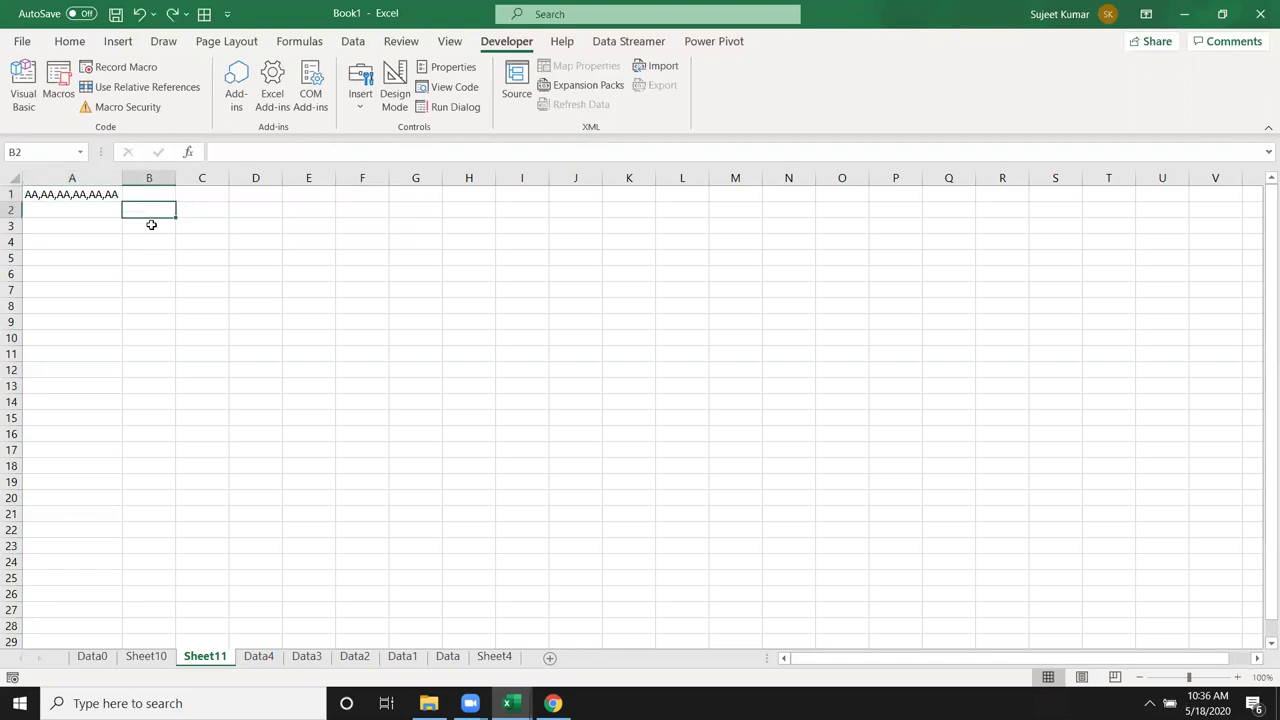
type("=")
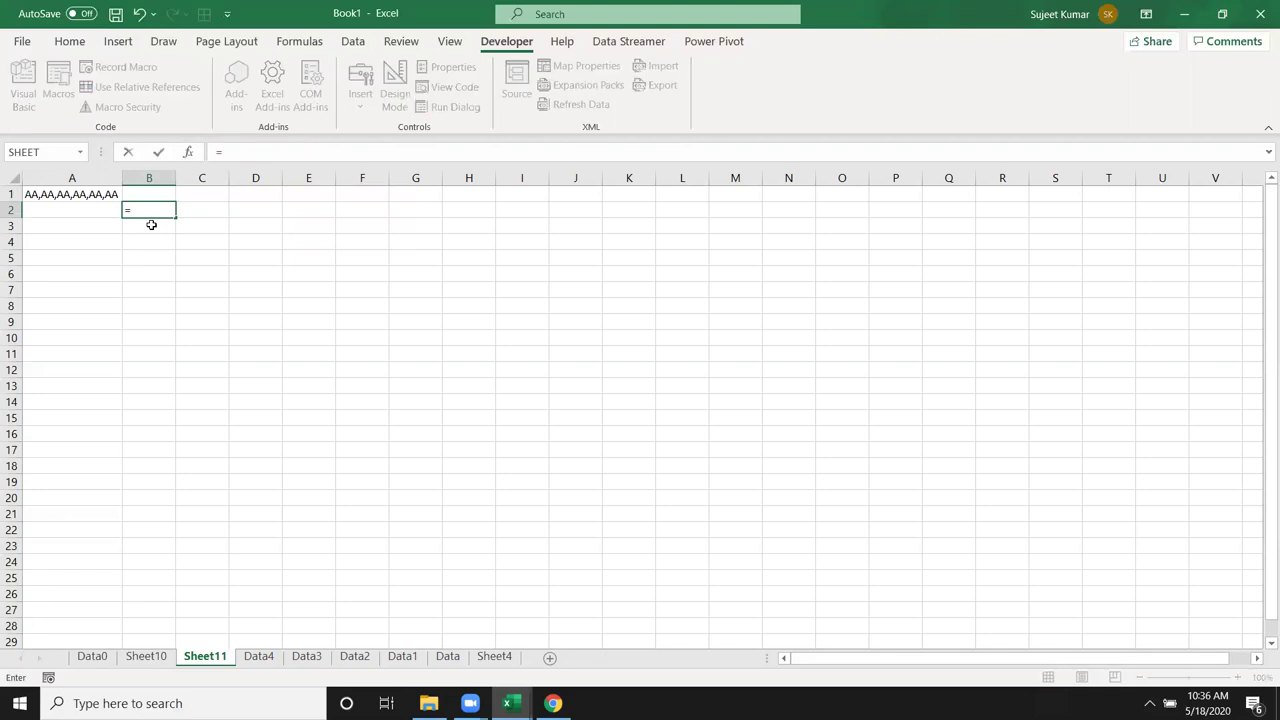
type("left")
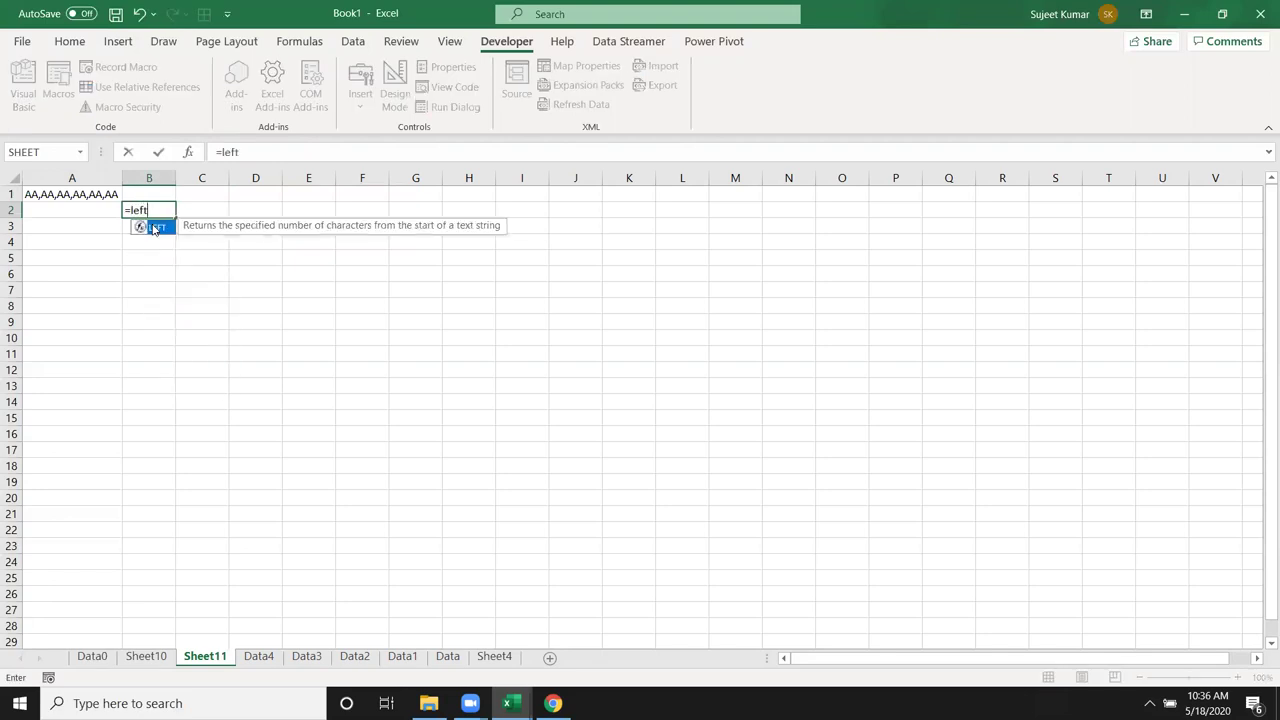
type("'")
key("Return")
key("Return")
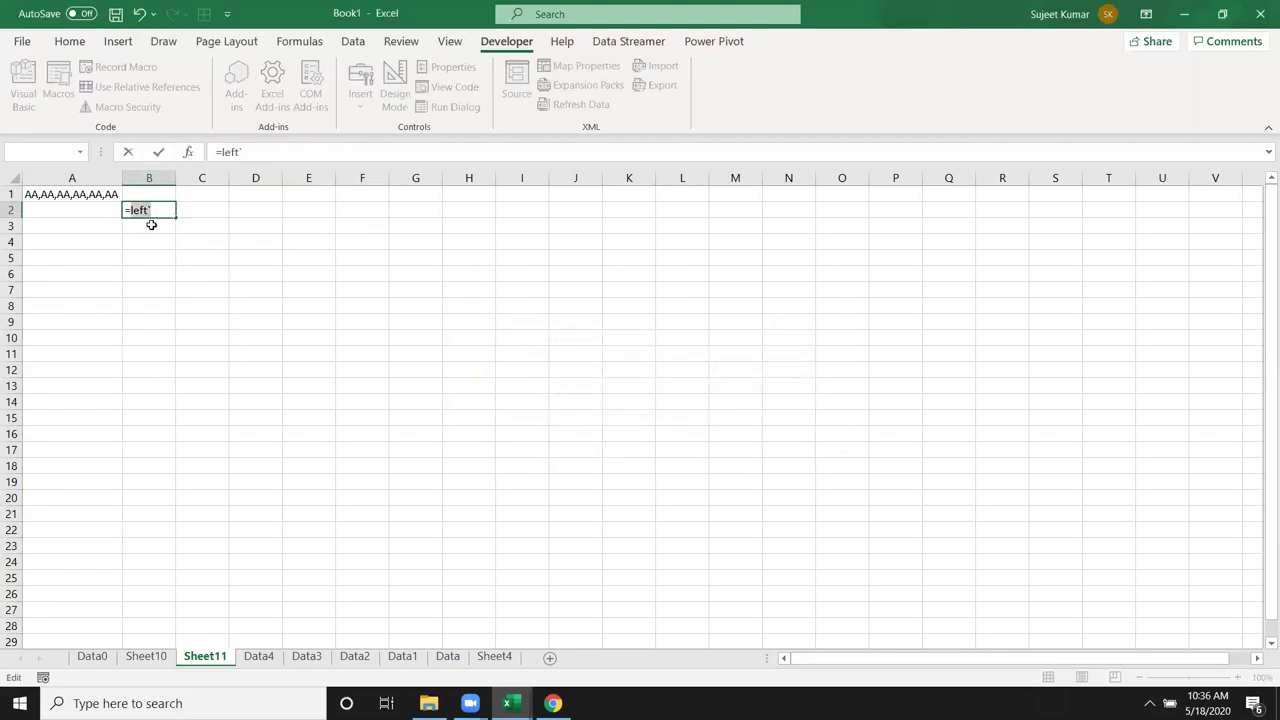
key("BackSpace")
key("BackSpace")
key("BackSpace")
type("ft")
key("Tab")
left_click(53, 192)
type(",")
type("79")
key("BackSpace")
key("BackSpace")
type("2)")
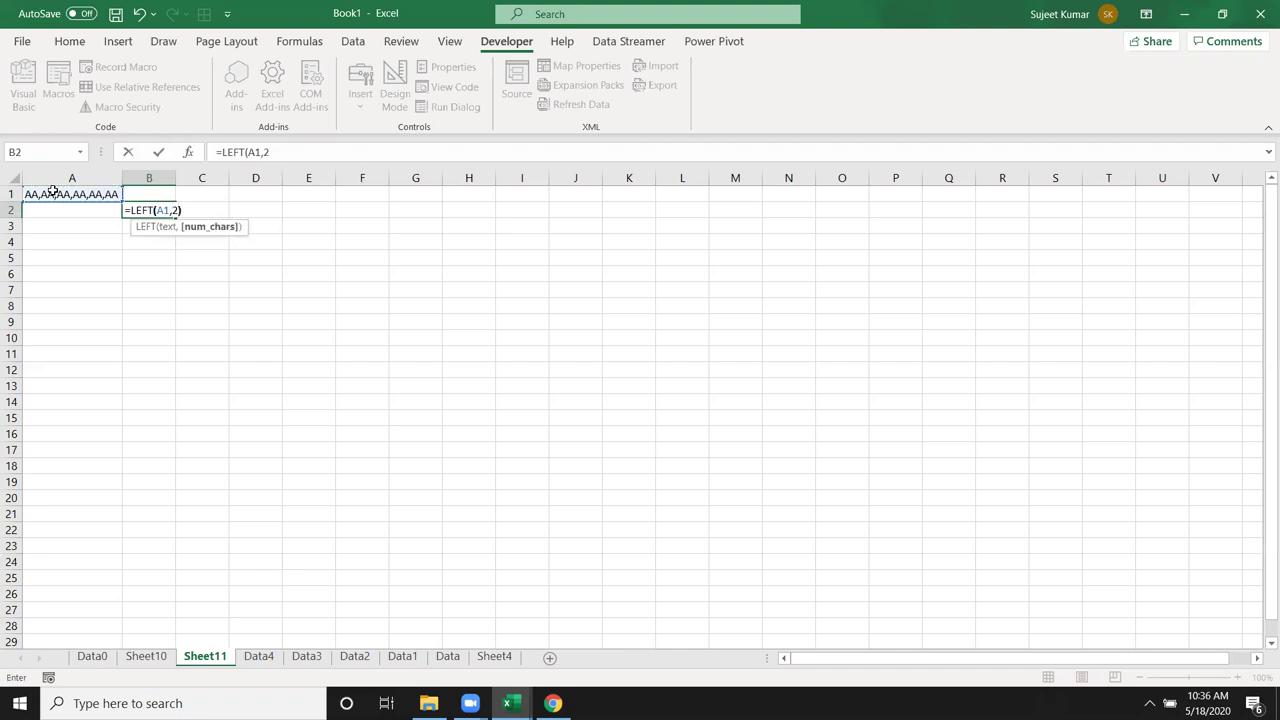
key("Return")
key("Up")
- Enter =SUBSTITUTE(A1,B2,"") in C2, leaving only the commas
key("Right")
type("=")
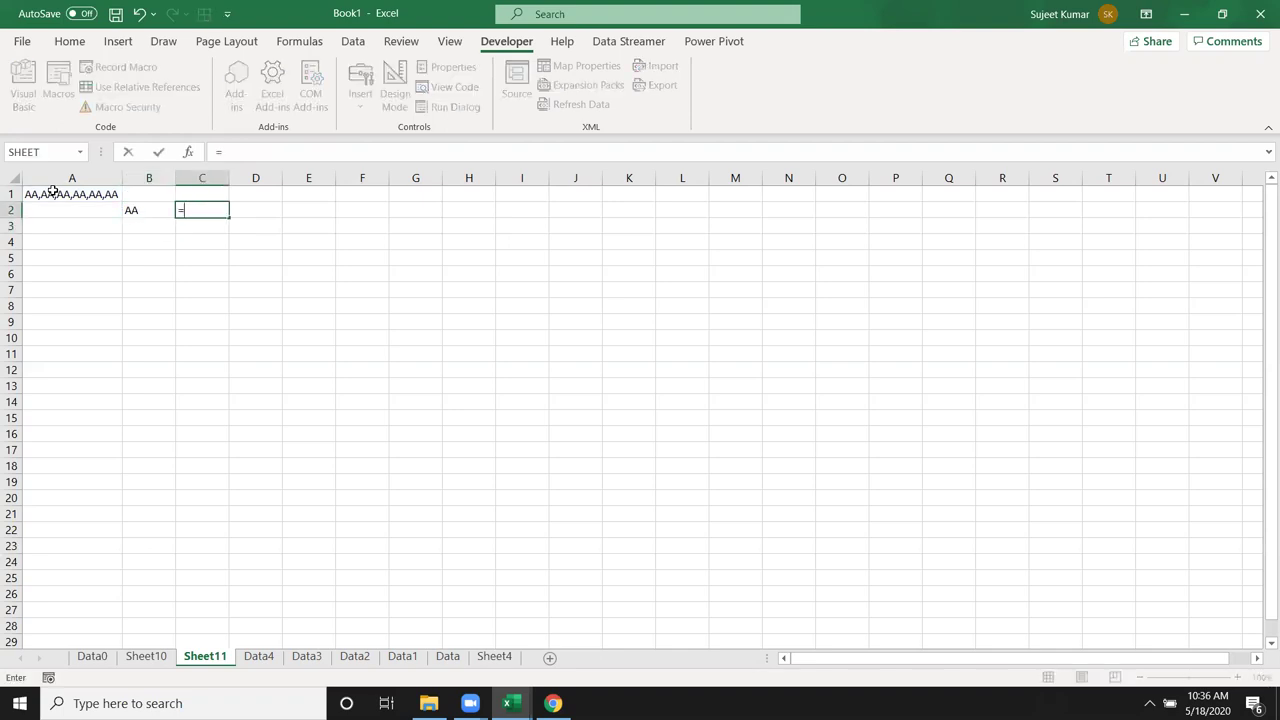
type("sub")
key("Tab")
key("Up")
key("Left")
key("Left")
type(",")
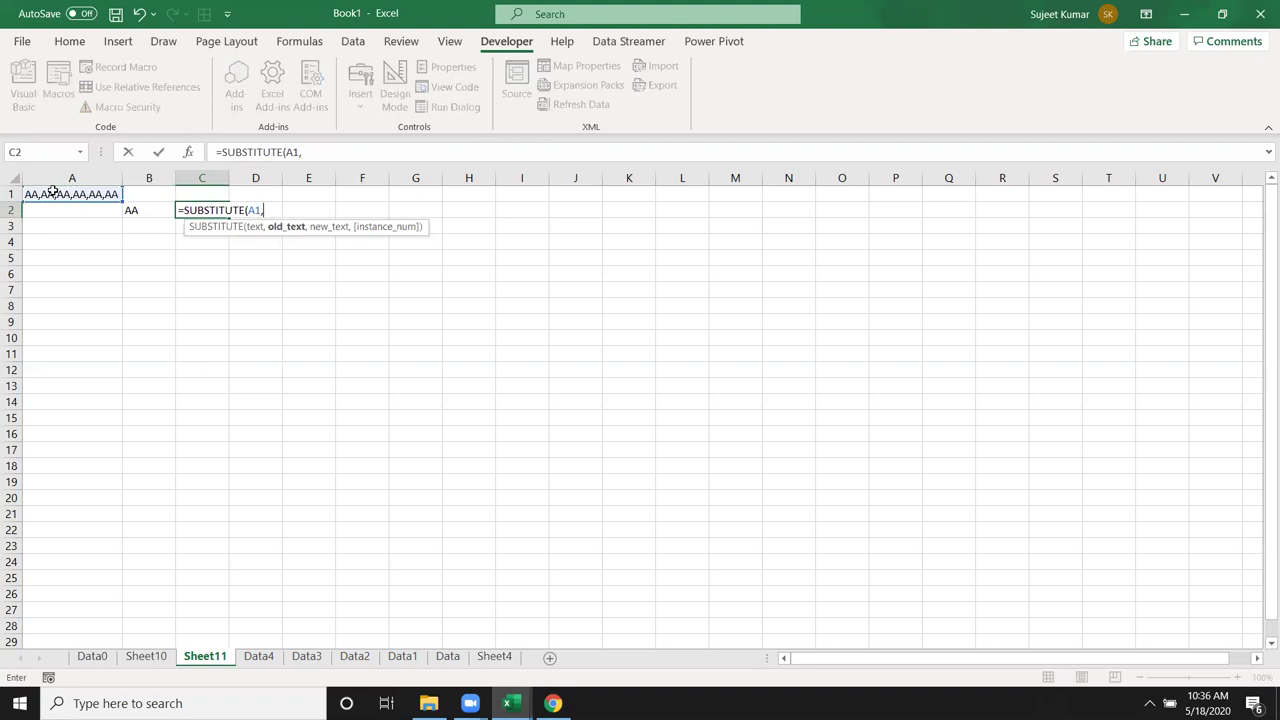
key("Left")
type(",\"\"")
key("Return")
key("Up")
- Enter =SUBSTITUTE(C2,",","") in D2 and =LEN(D2) in E2, which returns 0
key("Right")
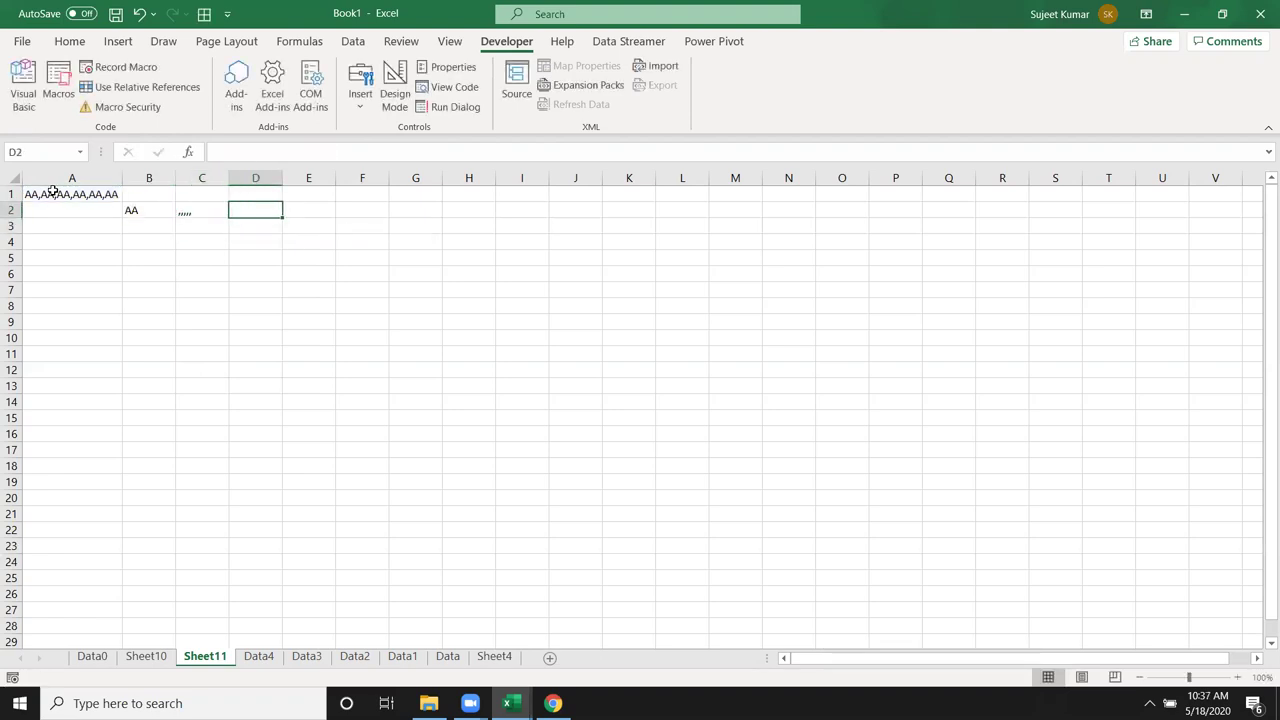
type("=su")
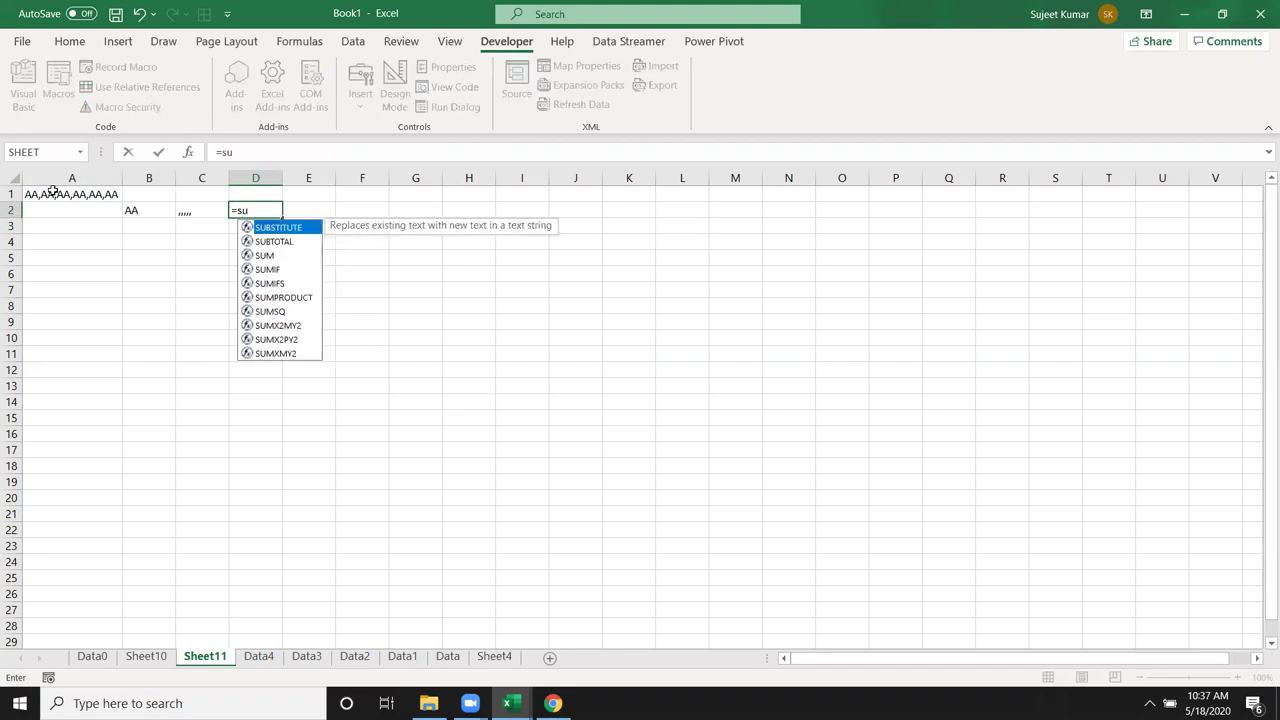
type("b")
key("Tab")
key("Left")
type(",\"\",\"\")")
key("Return")
key("Up")
key("Right")
type("=len(d2")
key("Return")
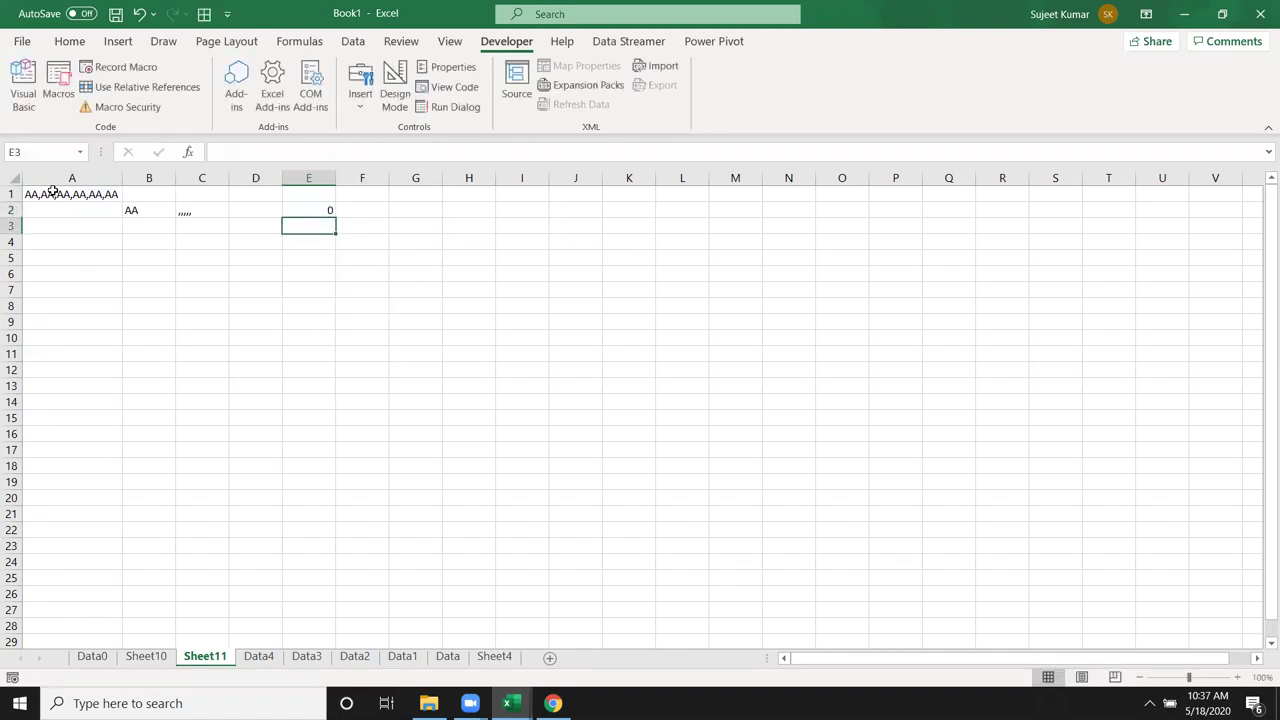
- Enter =E2>0 in F2, then revise it to =E2>=0 so it shows TRUE
key("Up")
key("Right")
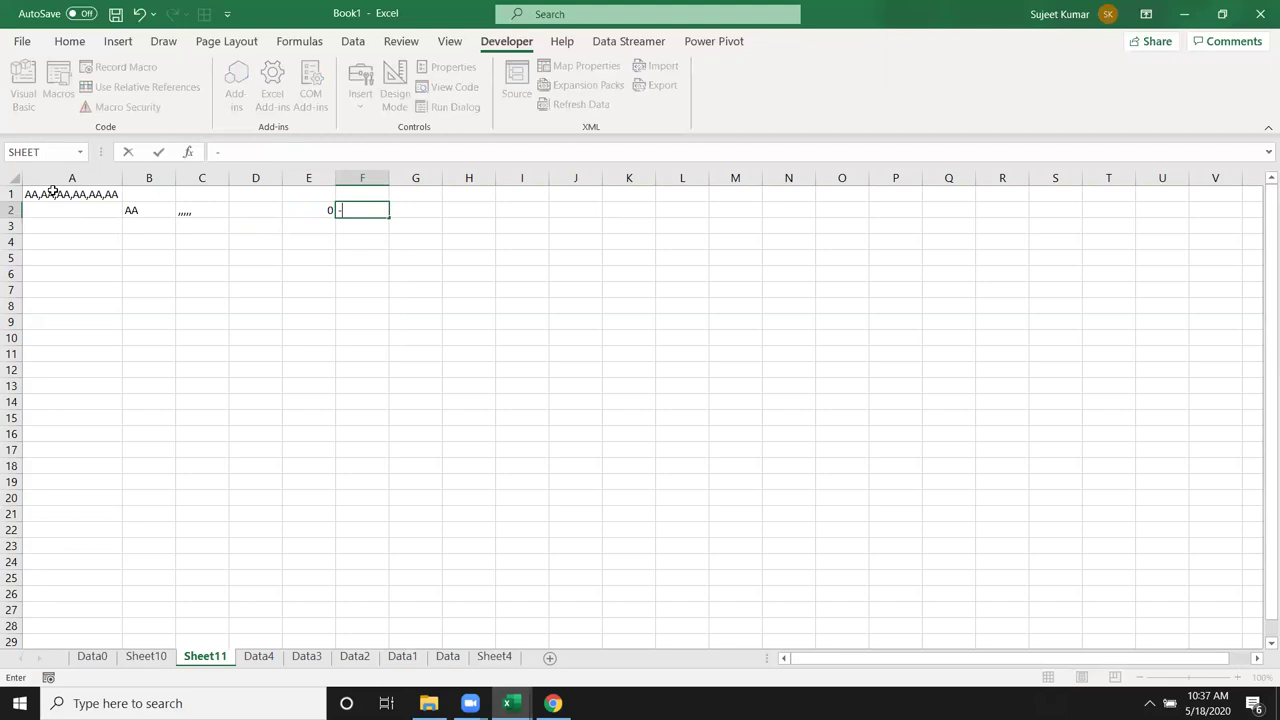
type("=")
key("Left")
type(">0")
key("Return")
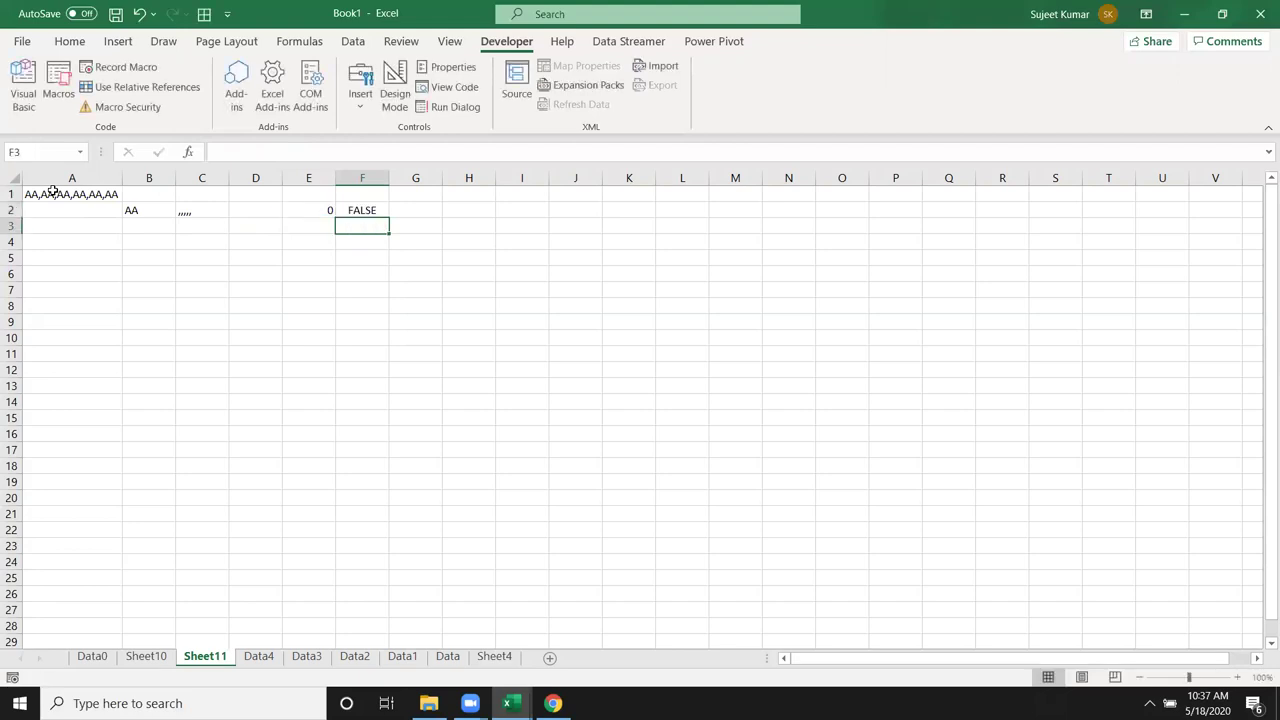
key("Up")
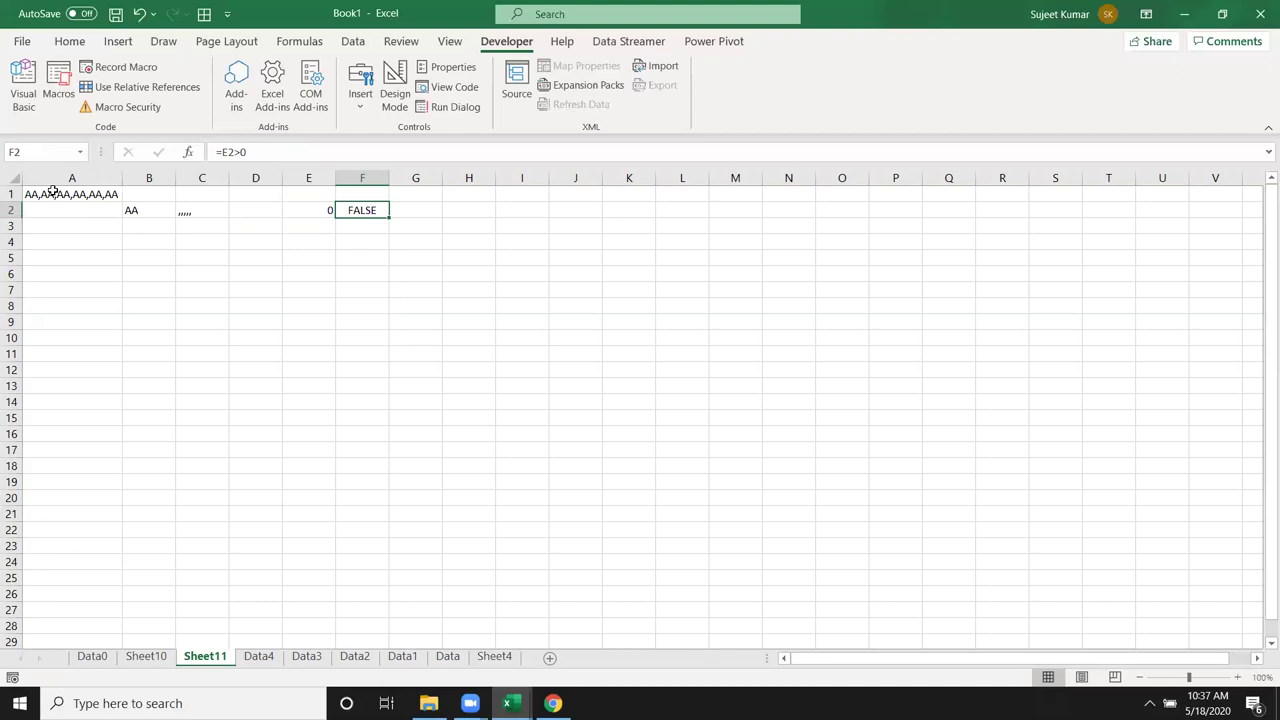
type("=")
key("Left")
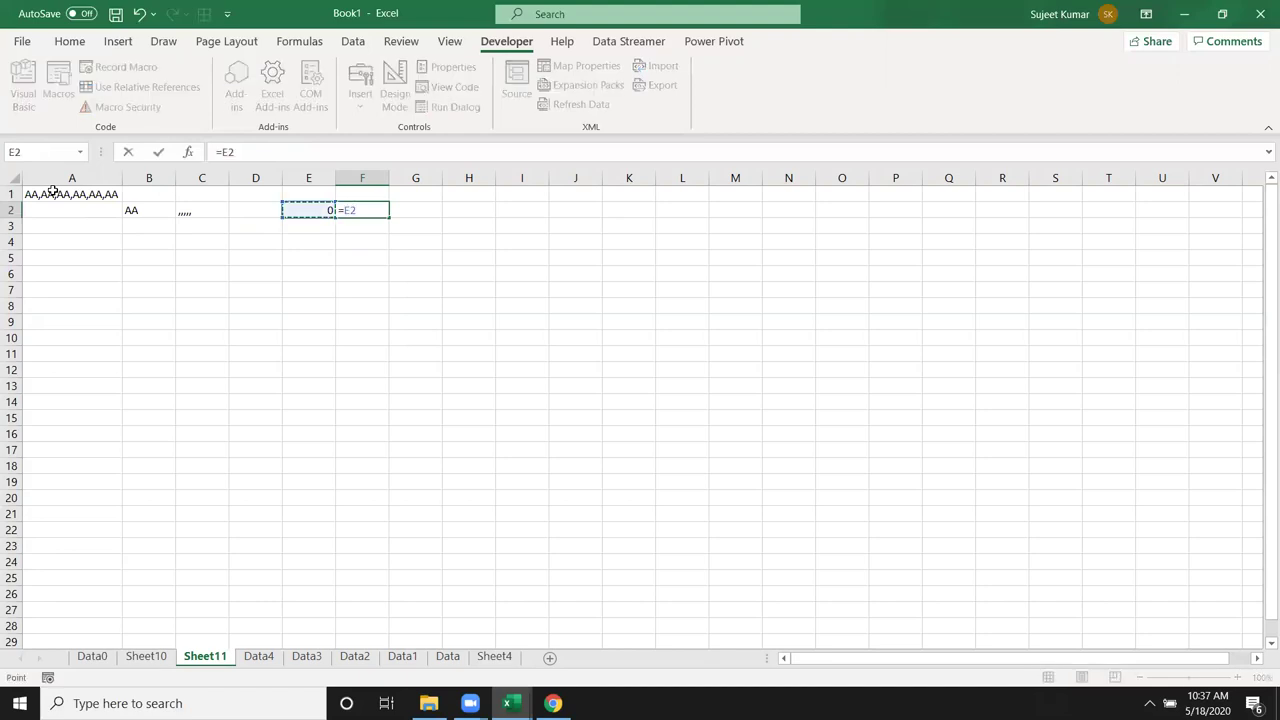
type(">=0")
key("Return")
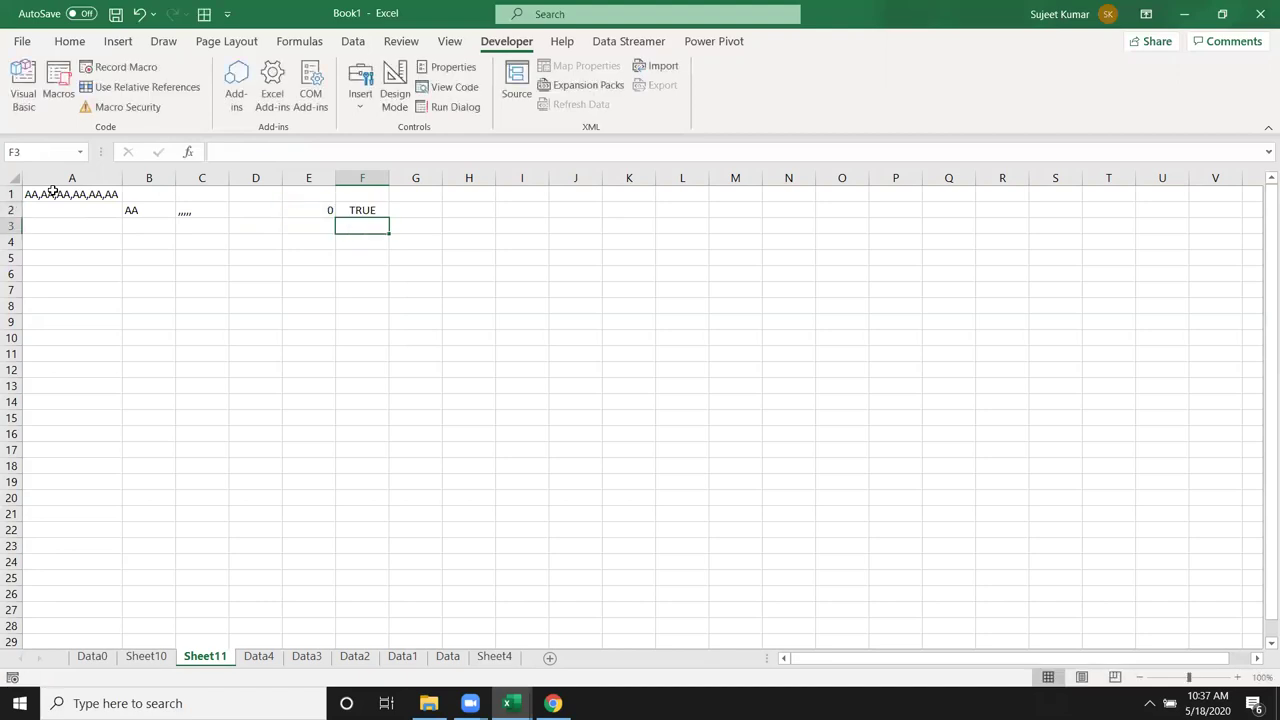
- Review the helper formulas in B2 through E2 and commit F2 as the zero-length check =E2=0
left_click(104, 194)
left_click(144, 210)
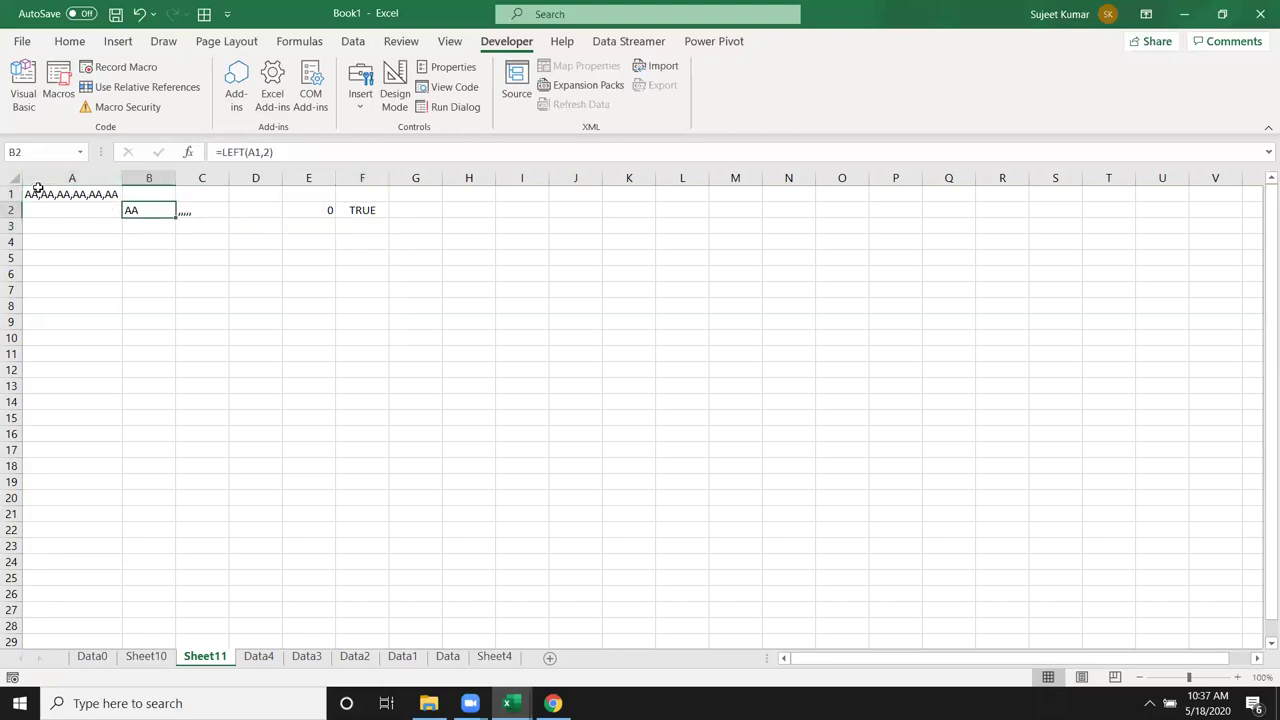
double_click(206, 212)
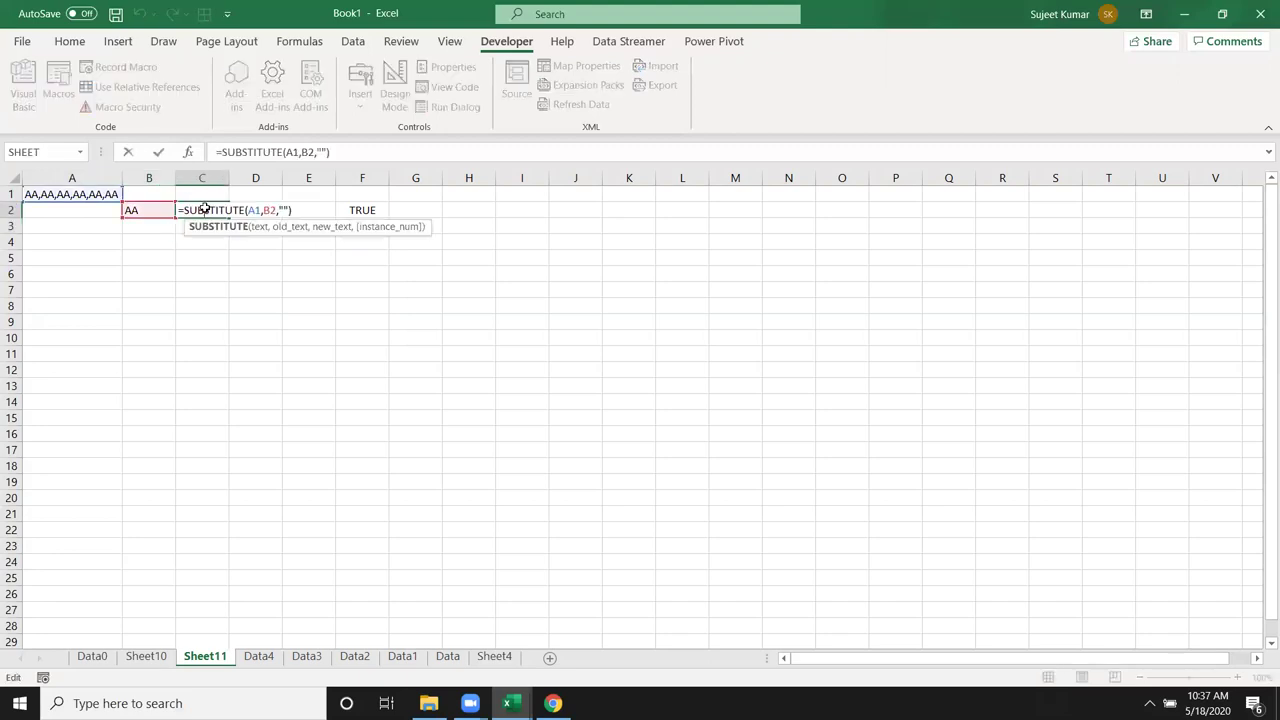
key("Return")
left_click(204, 208)
double_click(247, 211)
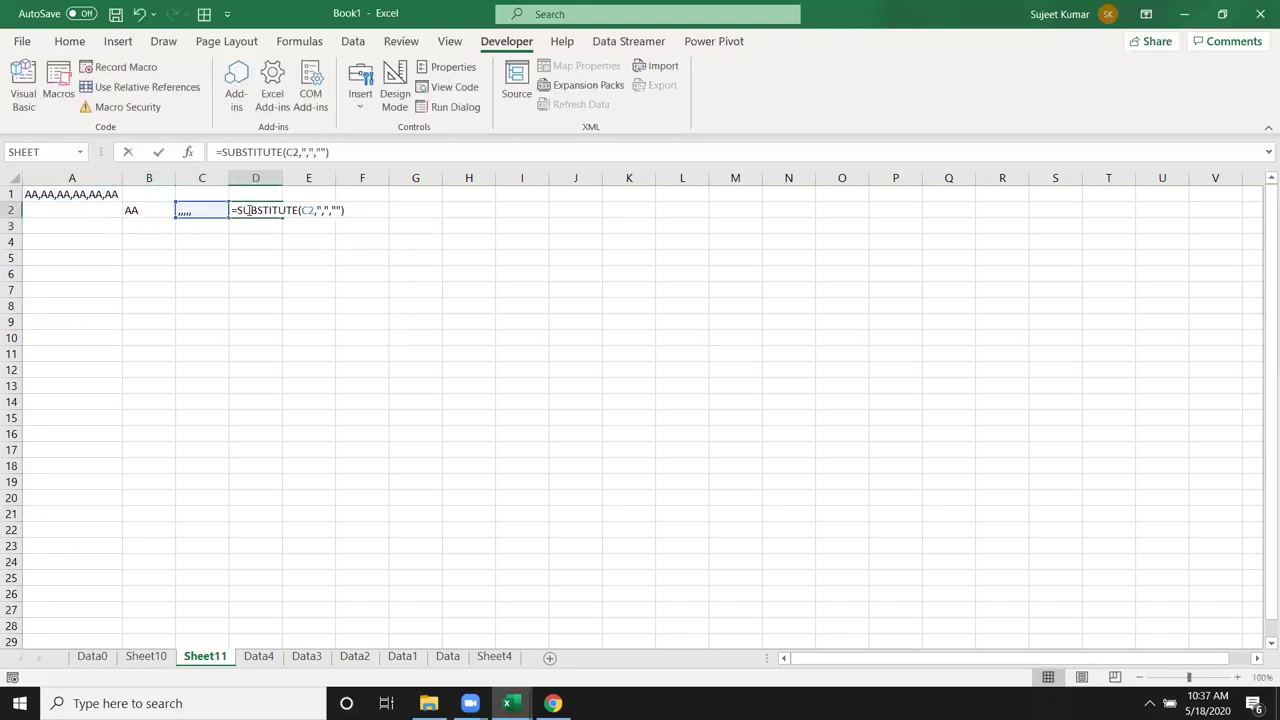
key("Return")
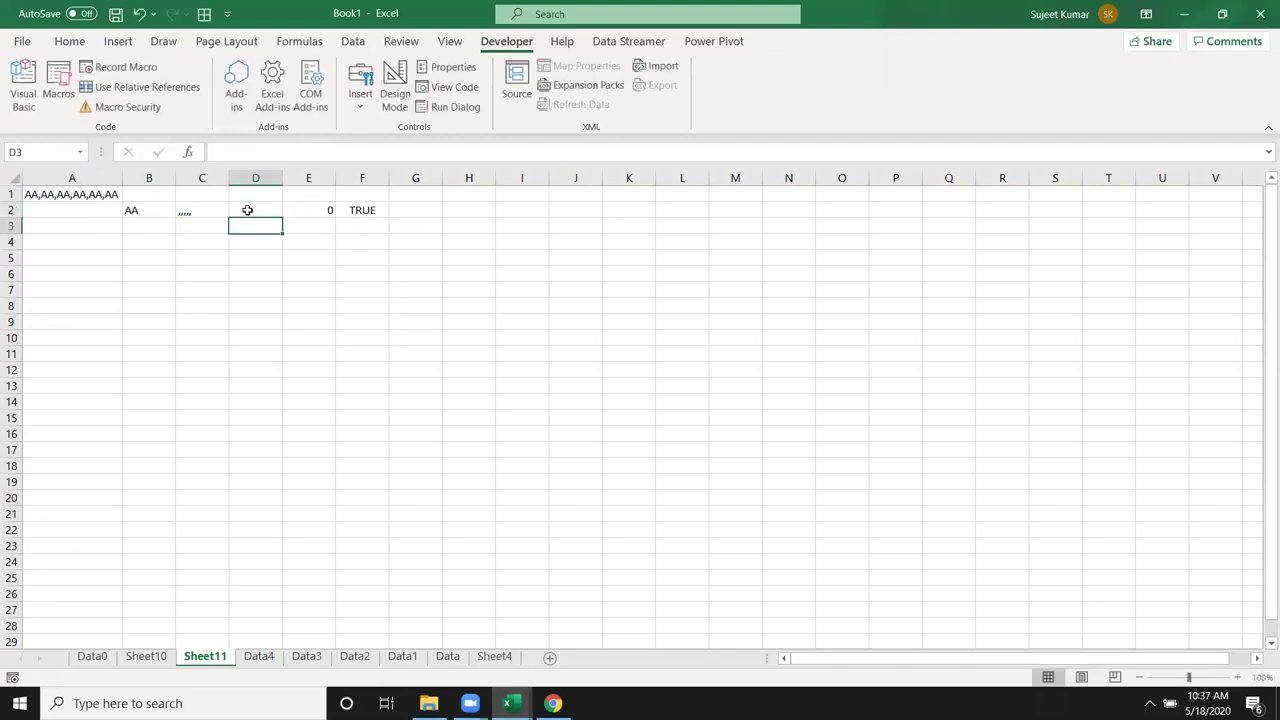
double_click(308, 210)
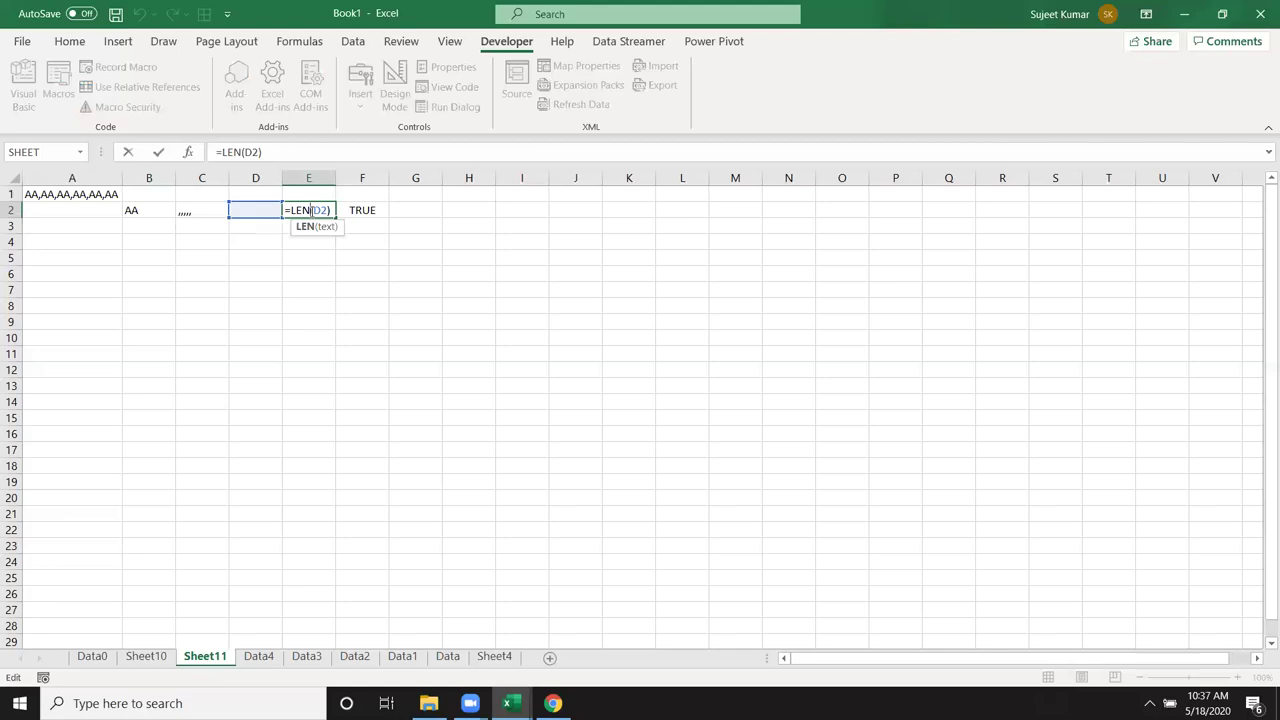
key("Return")
left_click(309, 209)
double_click(352, 210)
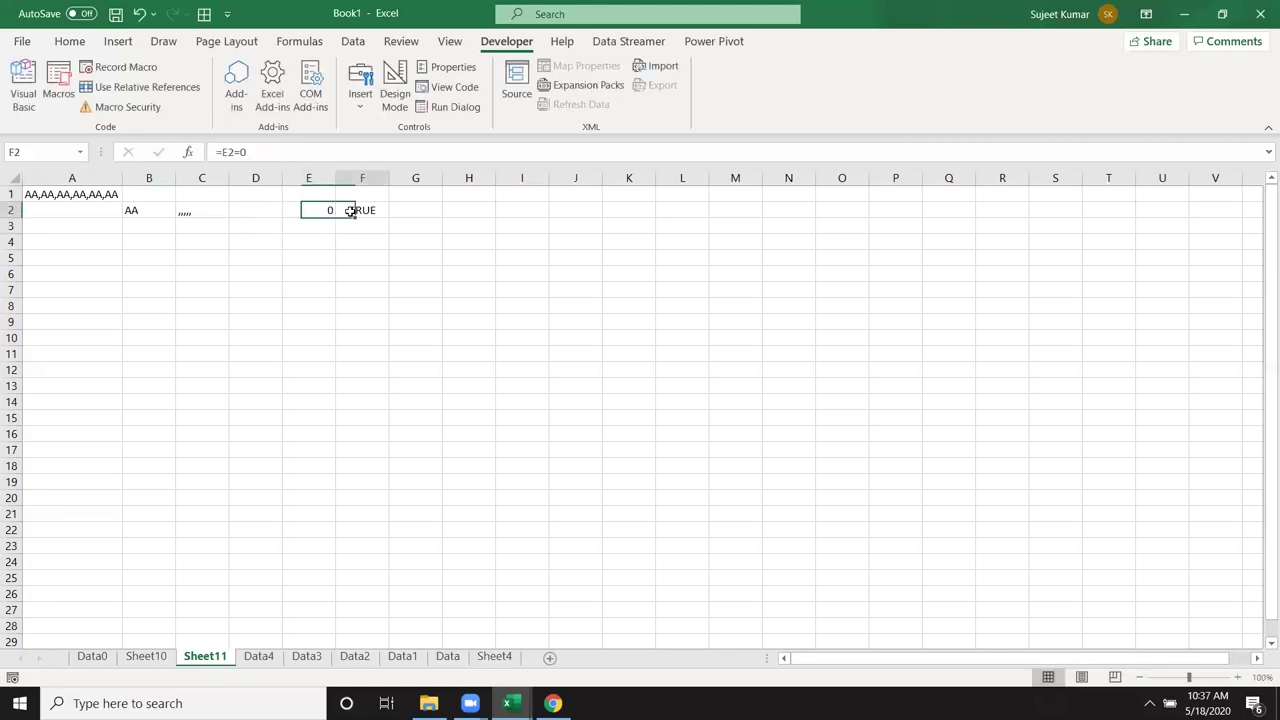
key("Return")
- Edit A1's list so its last item is BB
left_click(111, 194)
double_click(111, 194)
key("BackSpace")
key("BackSpace")
key("BackSpace")
type("BB")
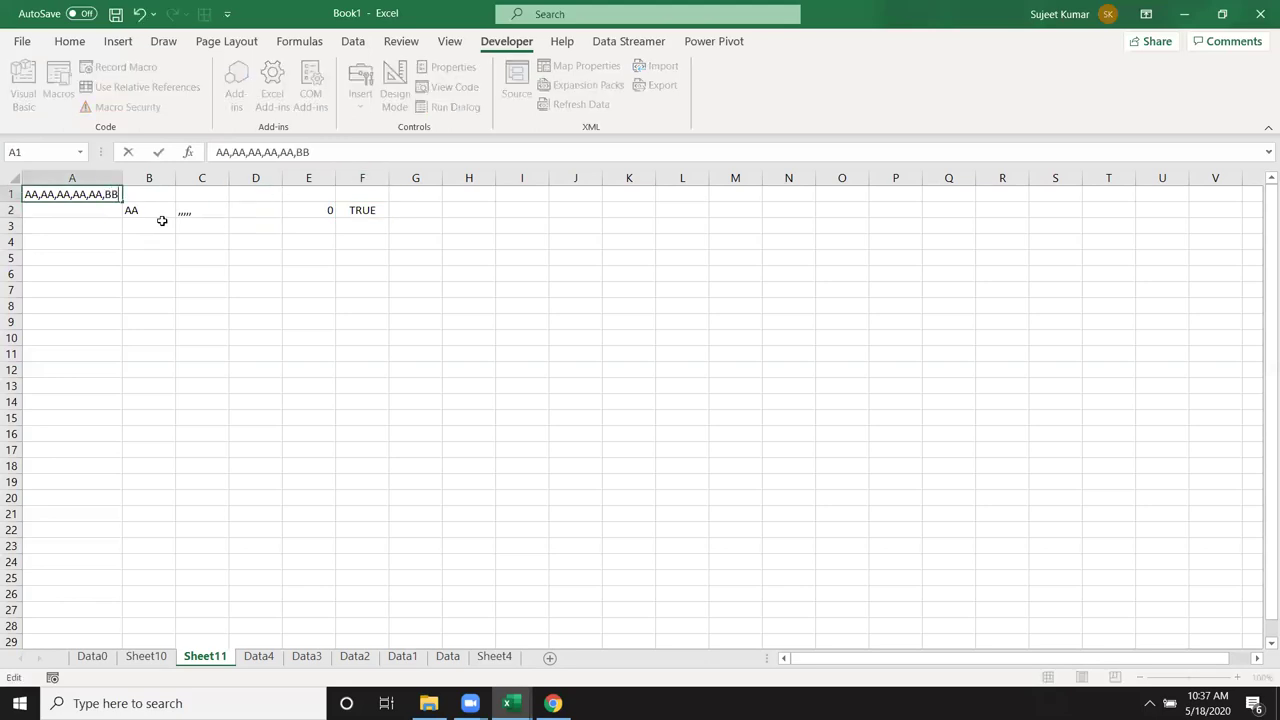
key("Return")
- Inspect C2, D2 and E2 after the change, with E2 showing 2 and F2 FALSE, then switch to Chrome
left_click(195, 210)
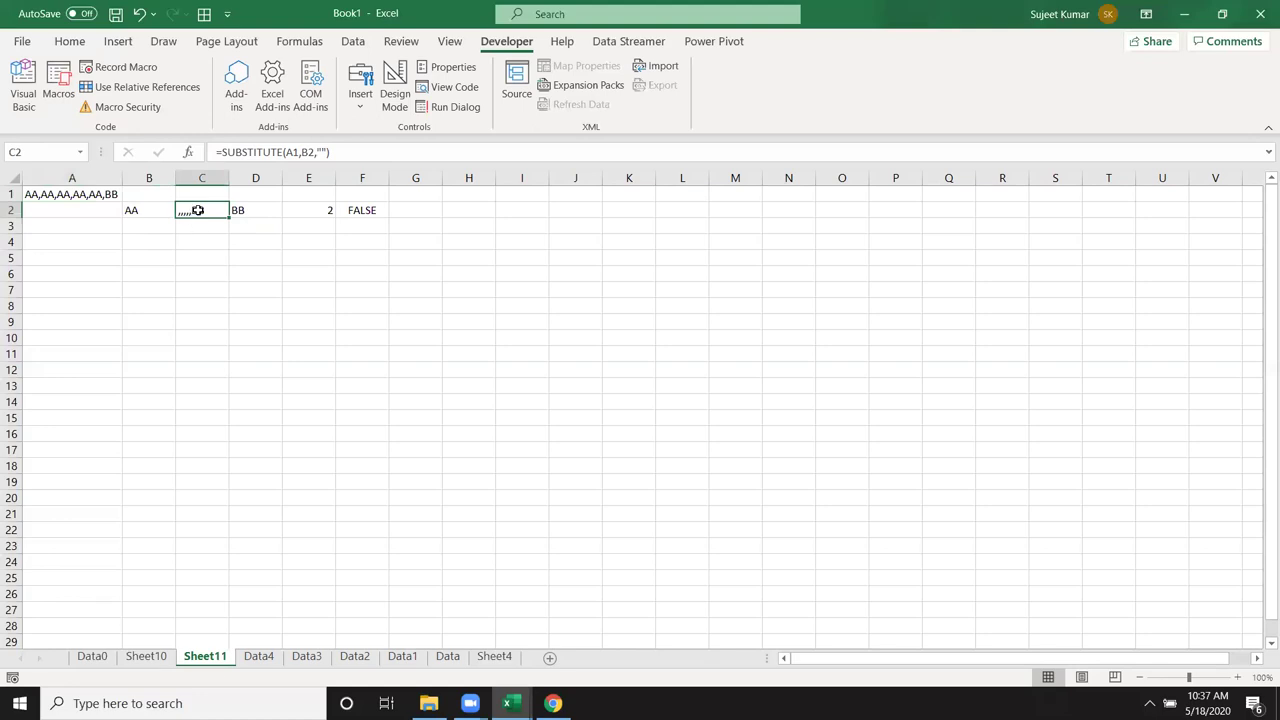
double_click(197, 210)
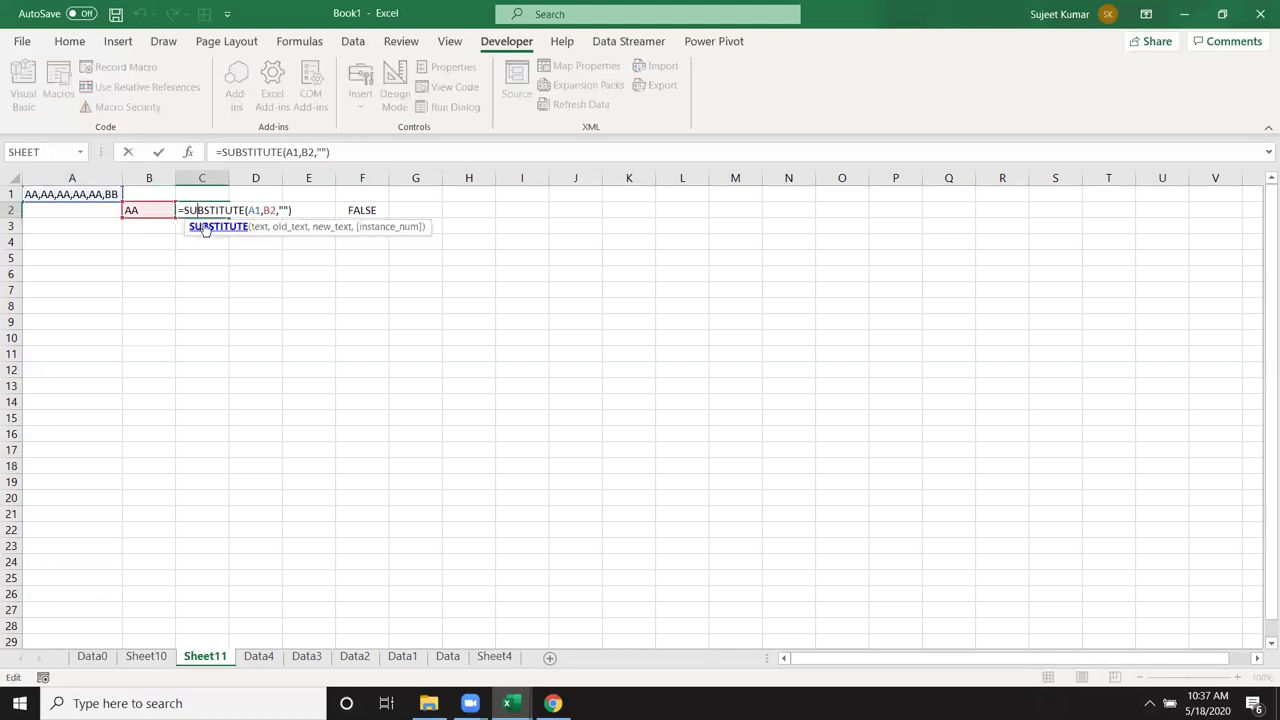
key("Escape")
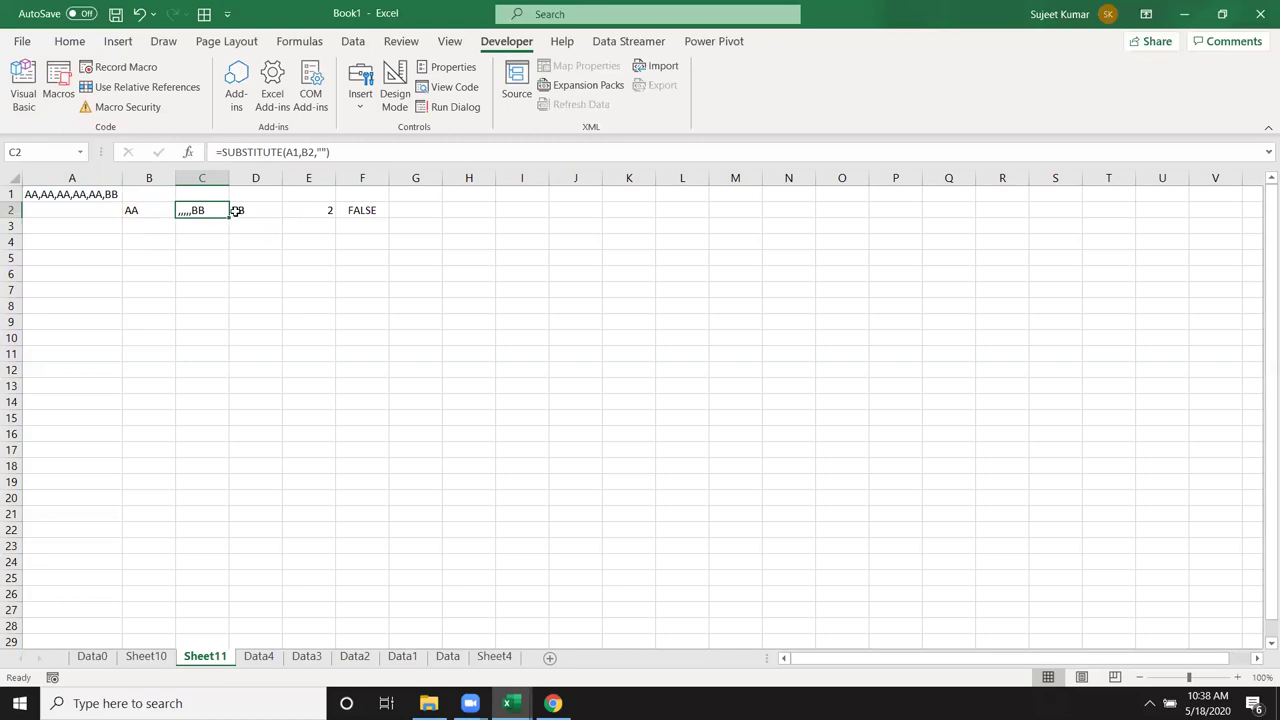
left_click(234, 212)
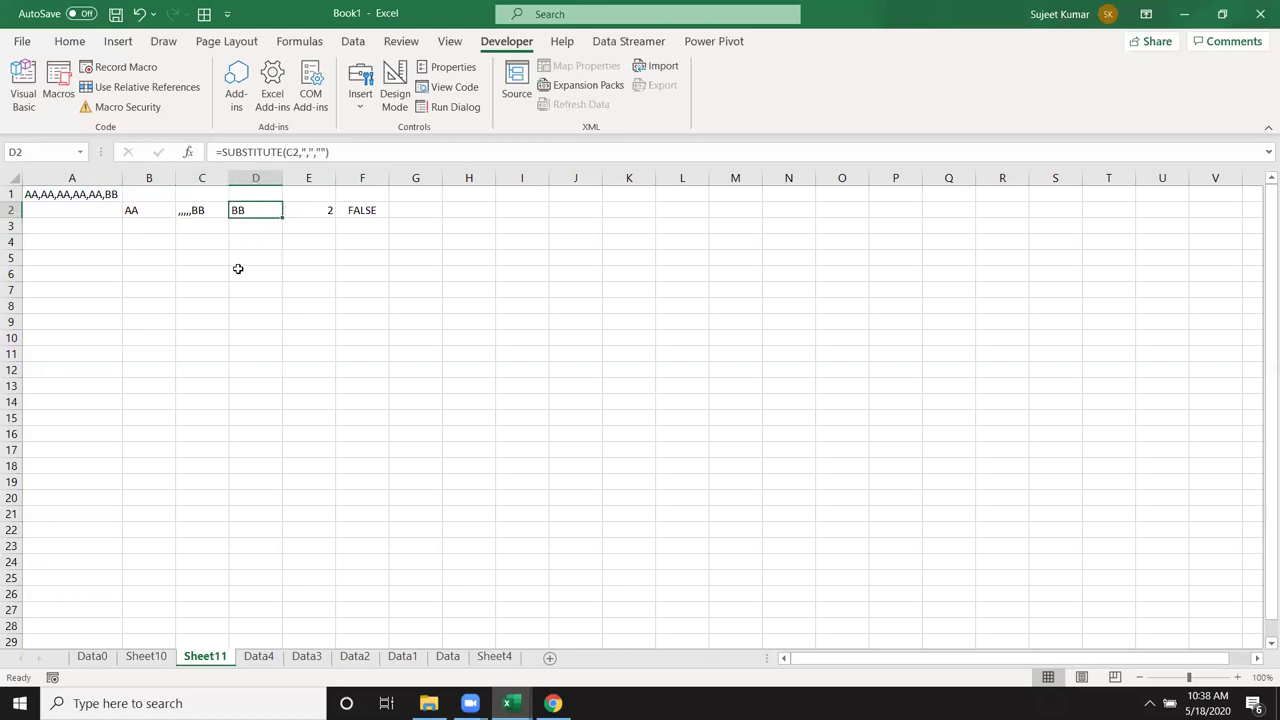
left_click(314, 211)
left_click(345, 218)
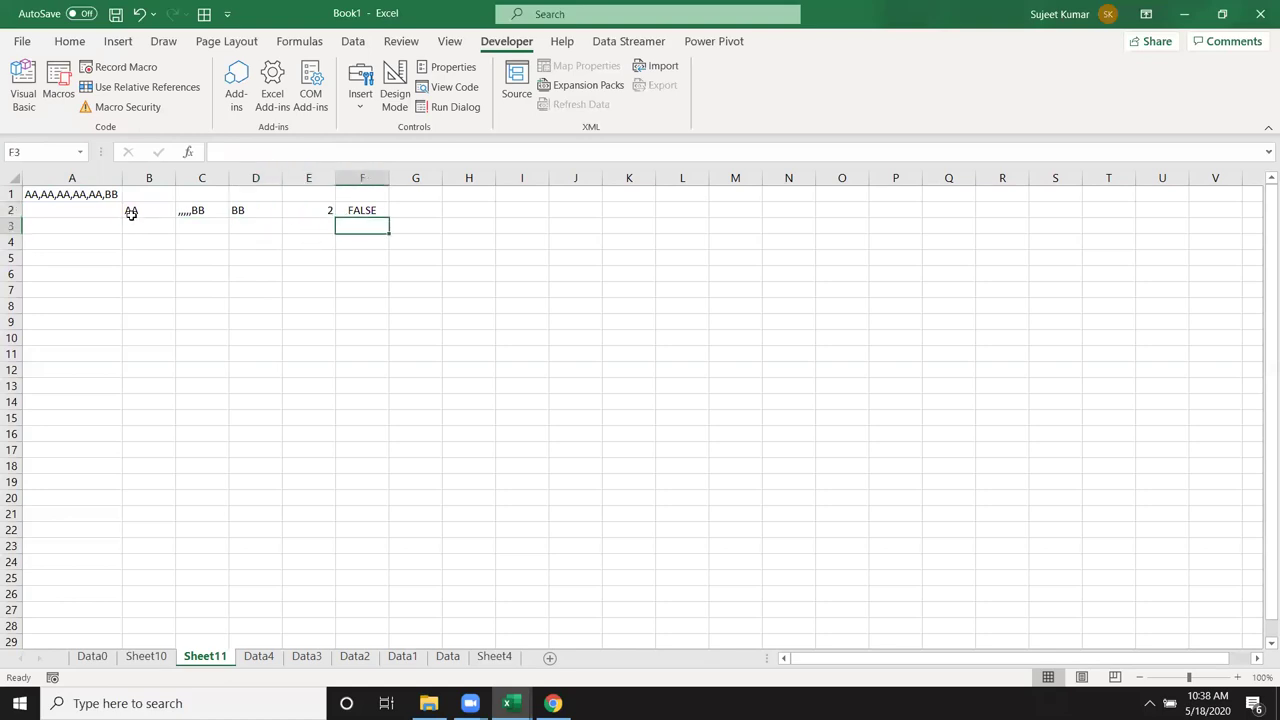
left_click_drag(130, 210, 397, 219)
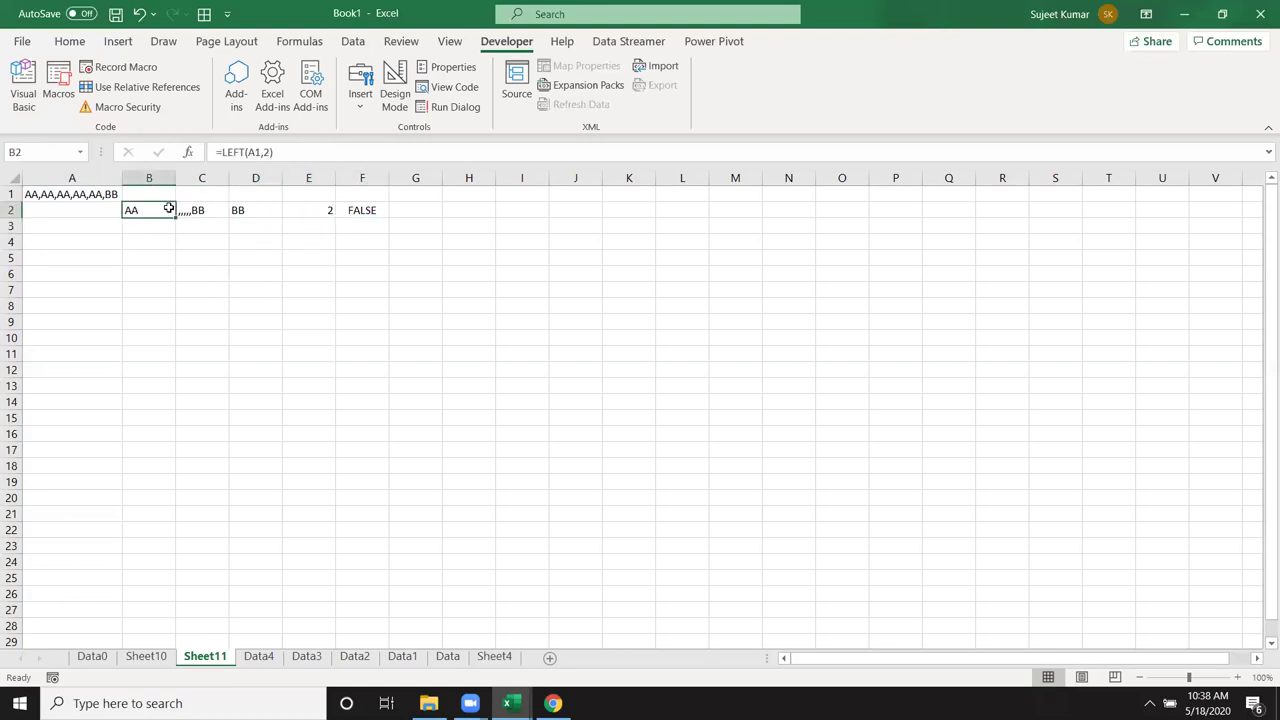
left_click(251, 252)
key("alt+Tab")
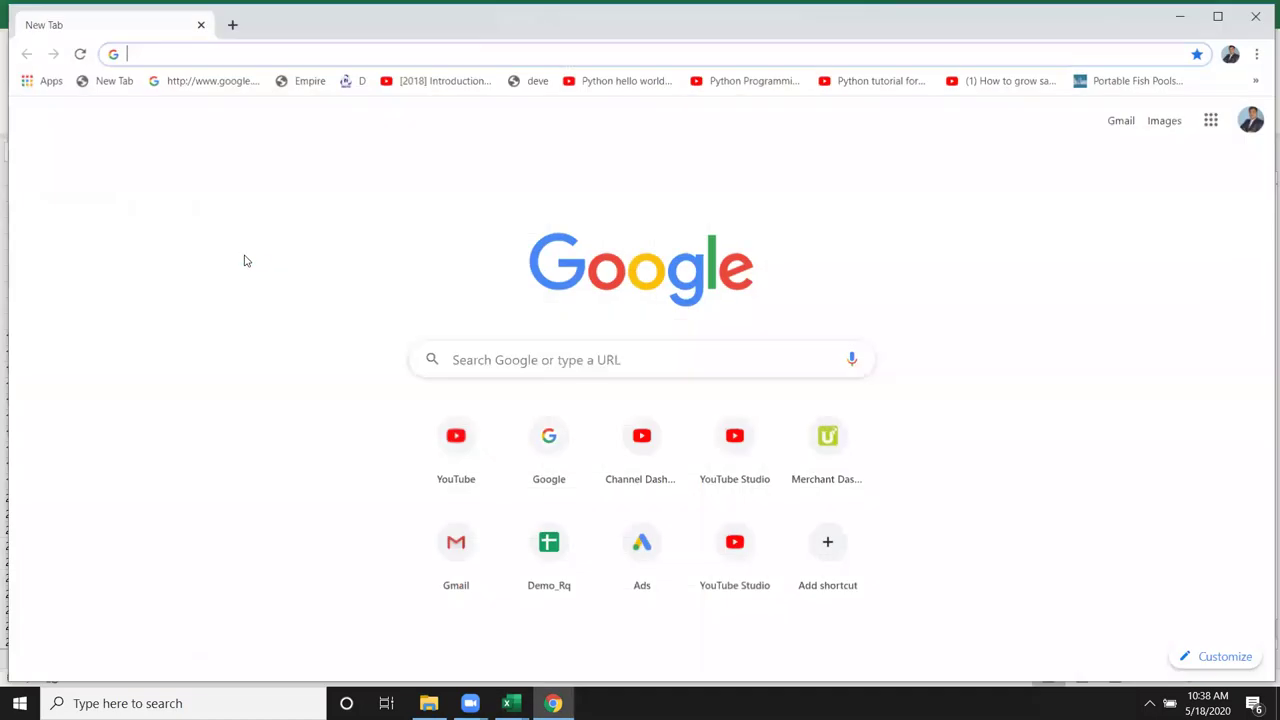
- Add a new function header AI(n As String) below the email function
key("alt+Tab")
key("alt+Tab")
left_click(374, 512)
key("Return")
type("function ")
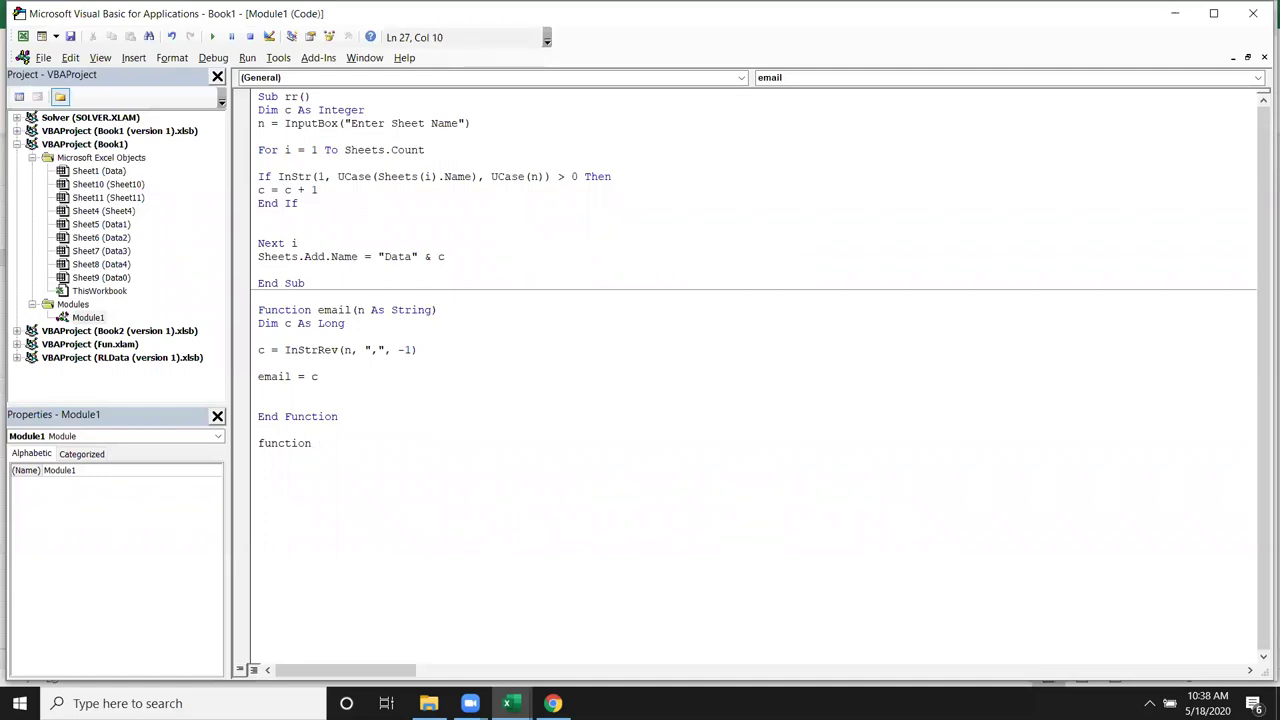
type("AI(n as str`")
key("BackSpace")
key("BackSpace")
key("BackSpace")
type("str`")
key("BackSpace")
key("BackSpace")
key("BackSpace")
key("BackSpace")
key("BackSpace")
key("BackSpace")
type("str")
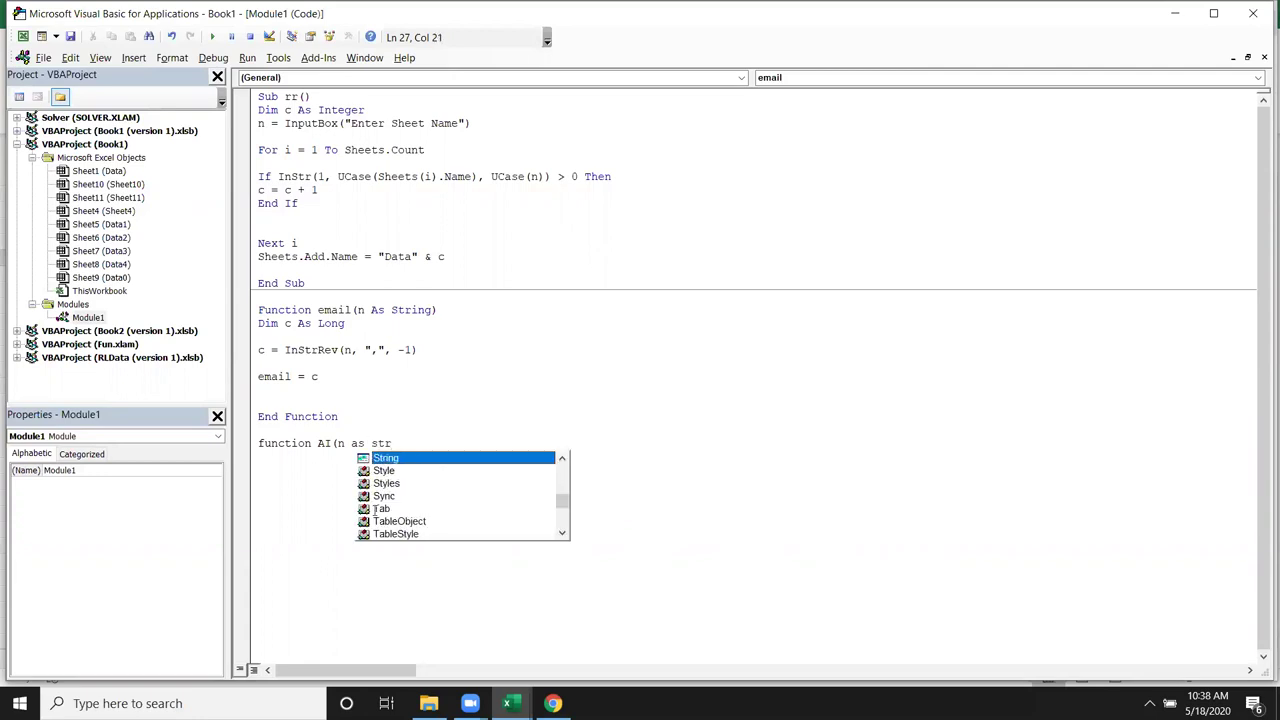
key("Tab")
type(")")
key("Return")
- Declare the variable r As String in the AI function body
left_click(258, 456)
type("AI")
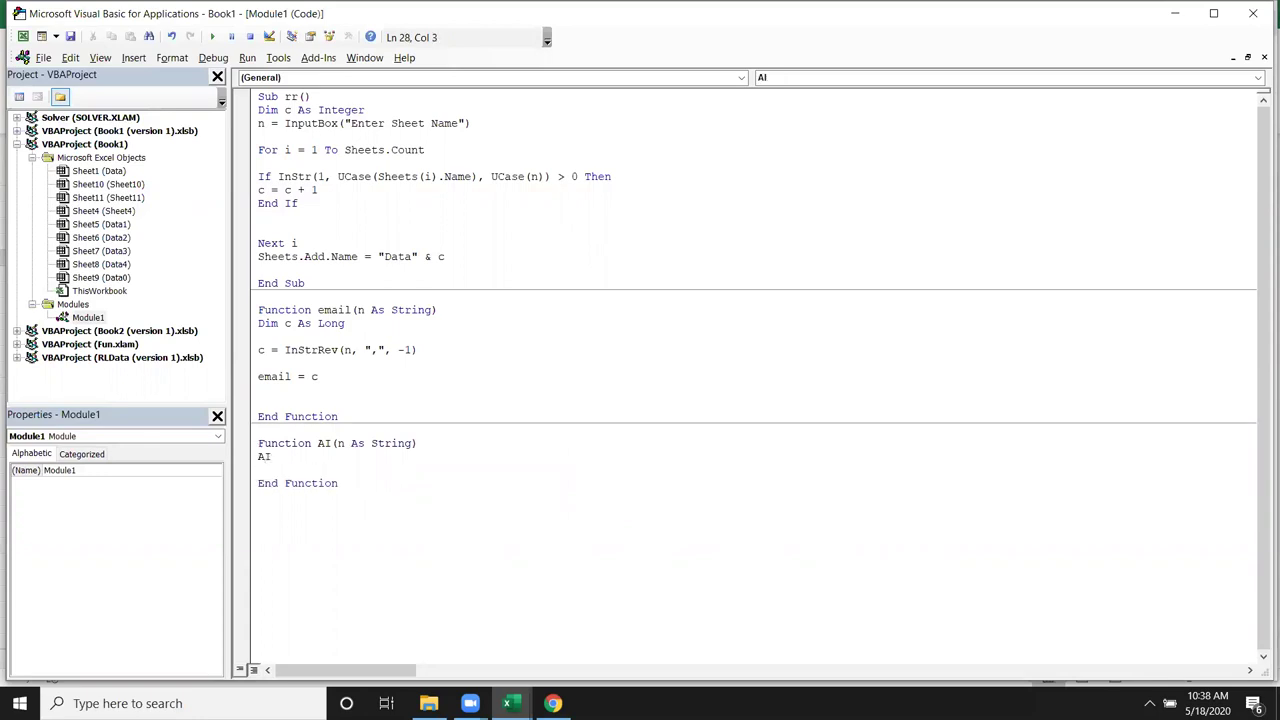
key("BackSpace")
key("BackSpace")
key("Return")
key("Return")
- Write r = Replace(n, Left(n, 2), "") to remove the first two-character item
key("Return")
left_click(258, 469)
type("dim r as str")
key("Tab")
key("Return")
key("Return")
type("r")
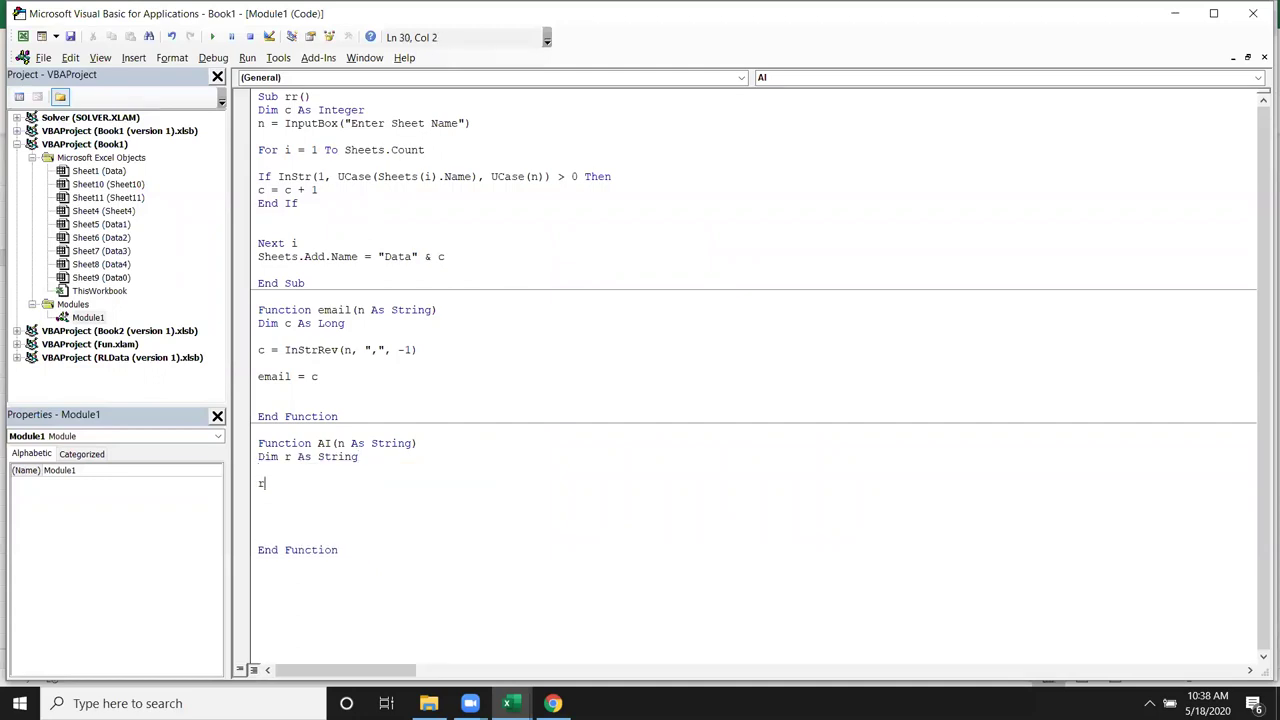
type("=")
type("r")
key("BackSpace")
type("replcatio")
key("BackSpace")
key("BackSpace")
key("BackSpace")
key("BackSpace")
key("BackSpace")
type("ace(")
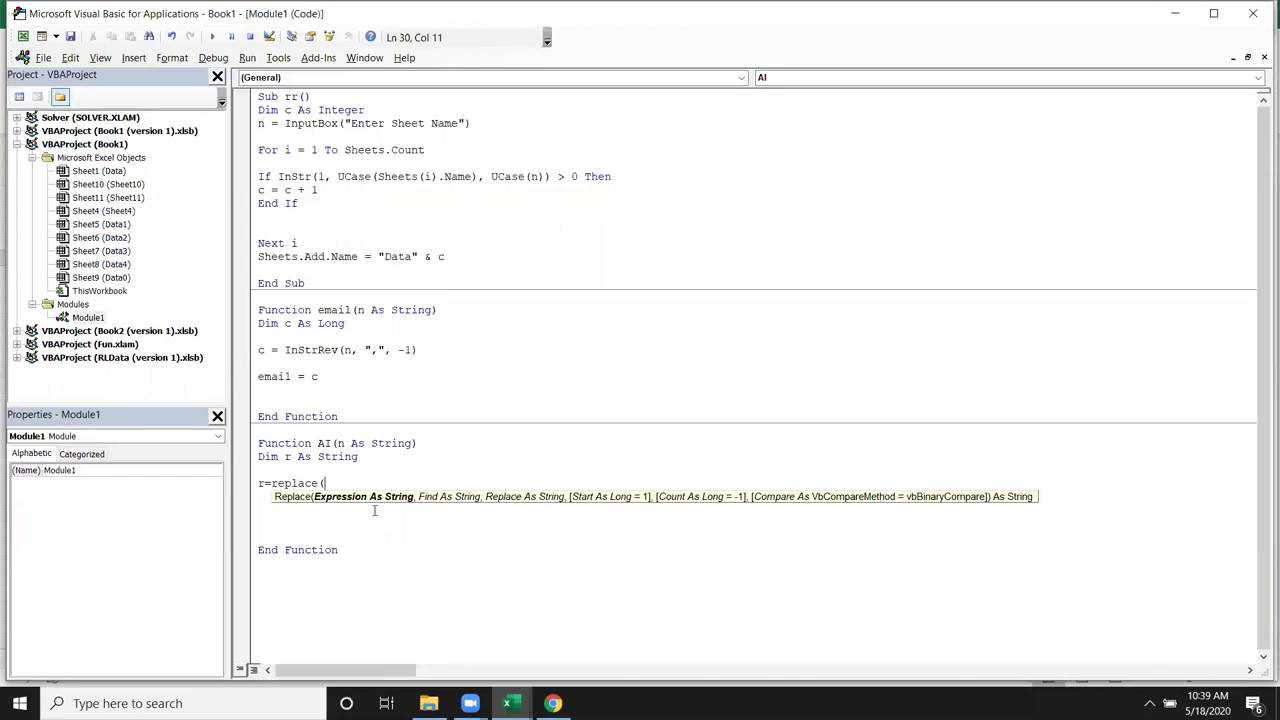
type("n,")
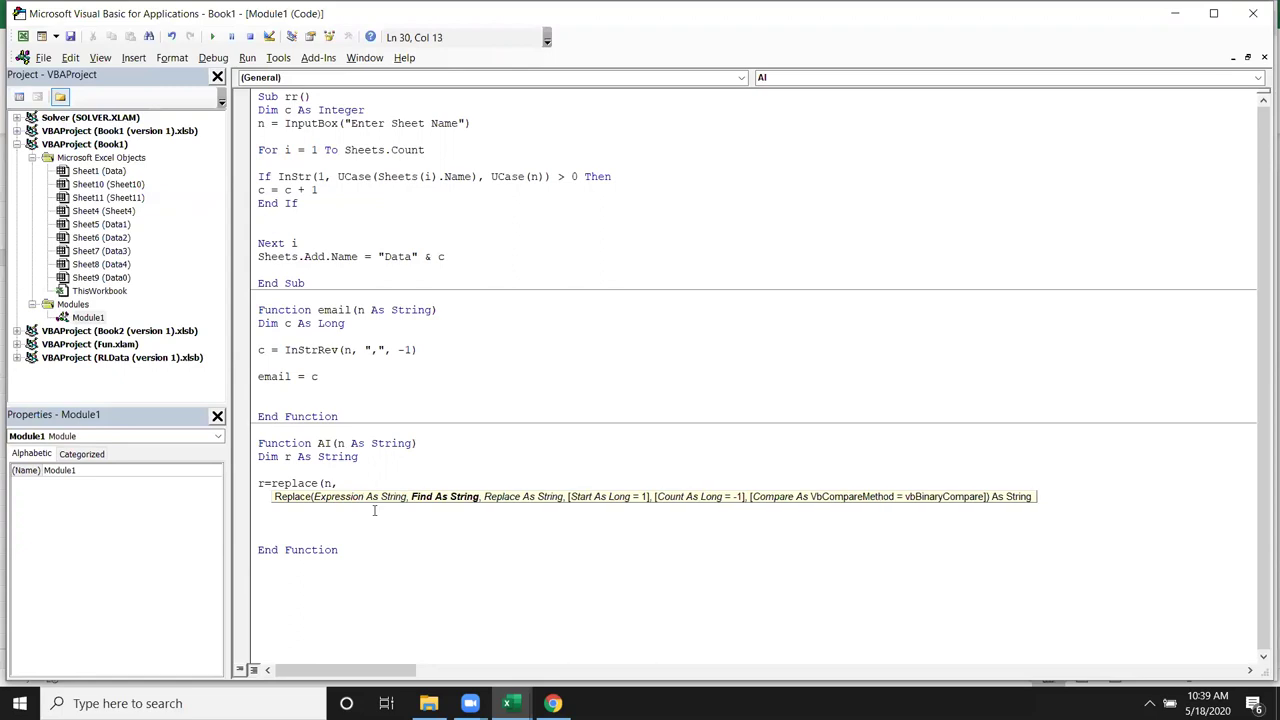
type("le")
type("ft(n,2")
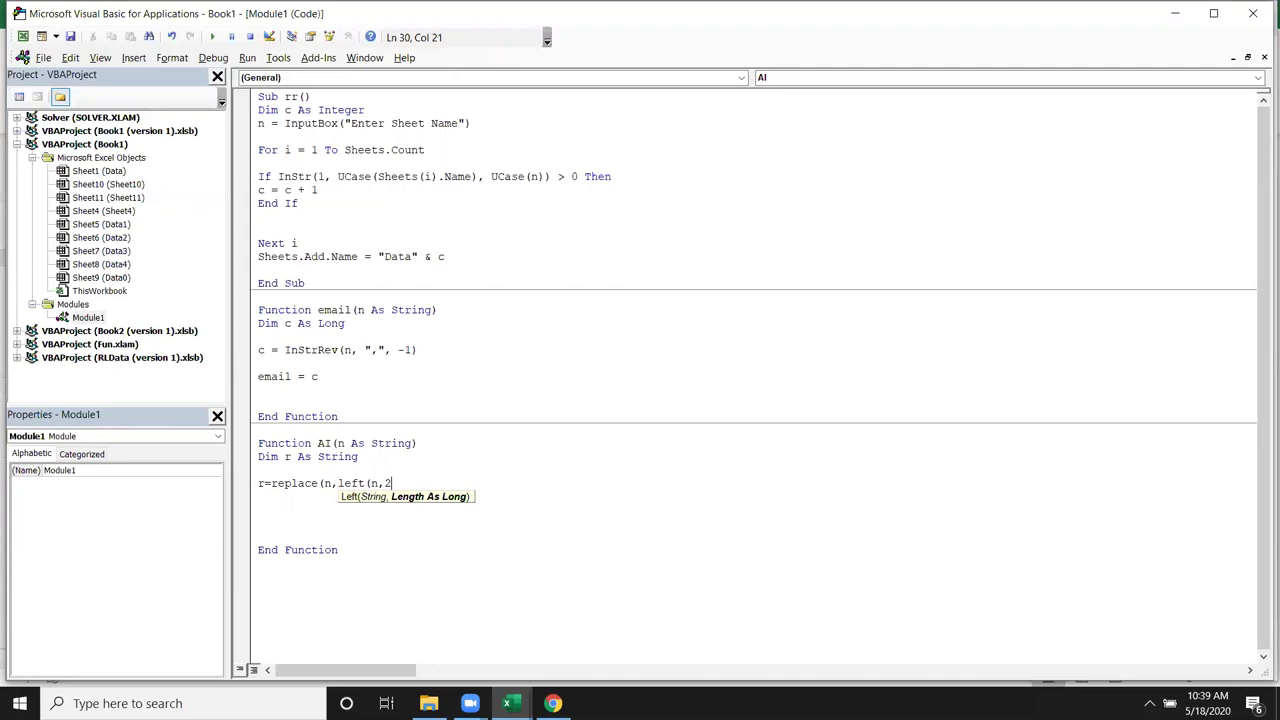
type("),\"\")")
- Add r = Replace(r, ",", "") and an If Len(r) = 0 Then AI = True branch
key("Return")
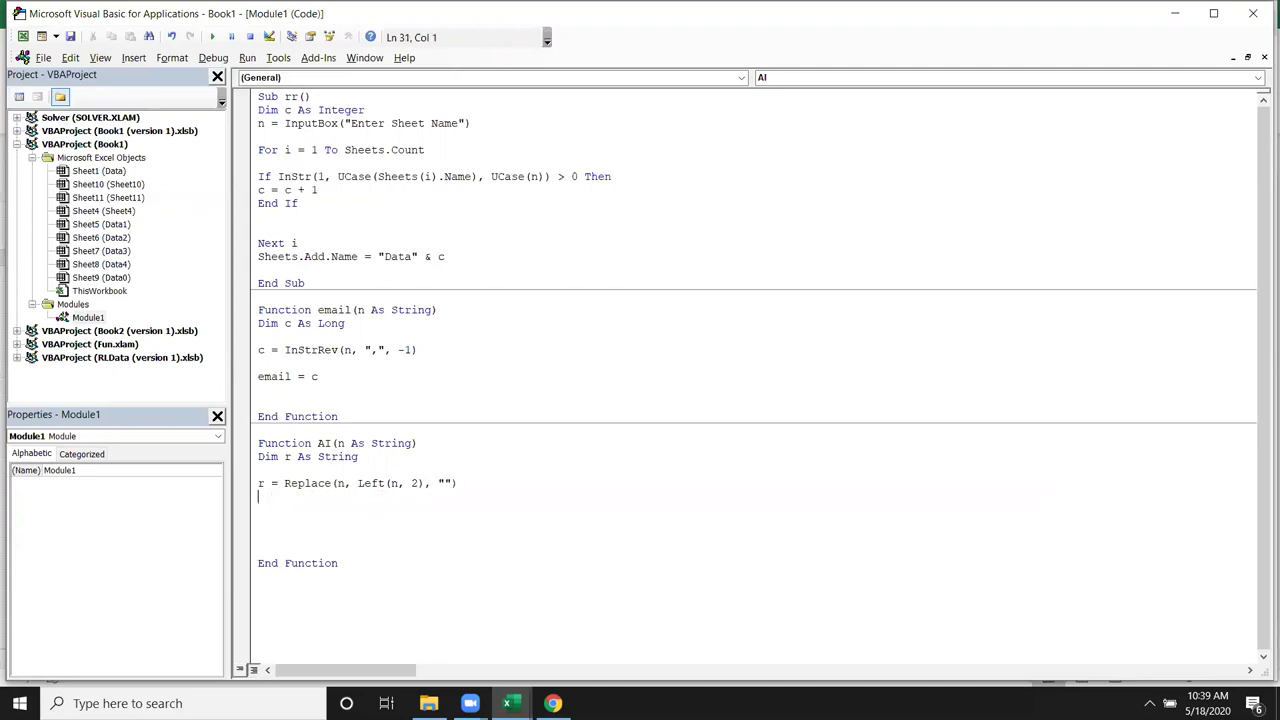
type("r=replace")
type("(r,")
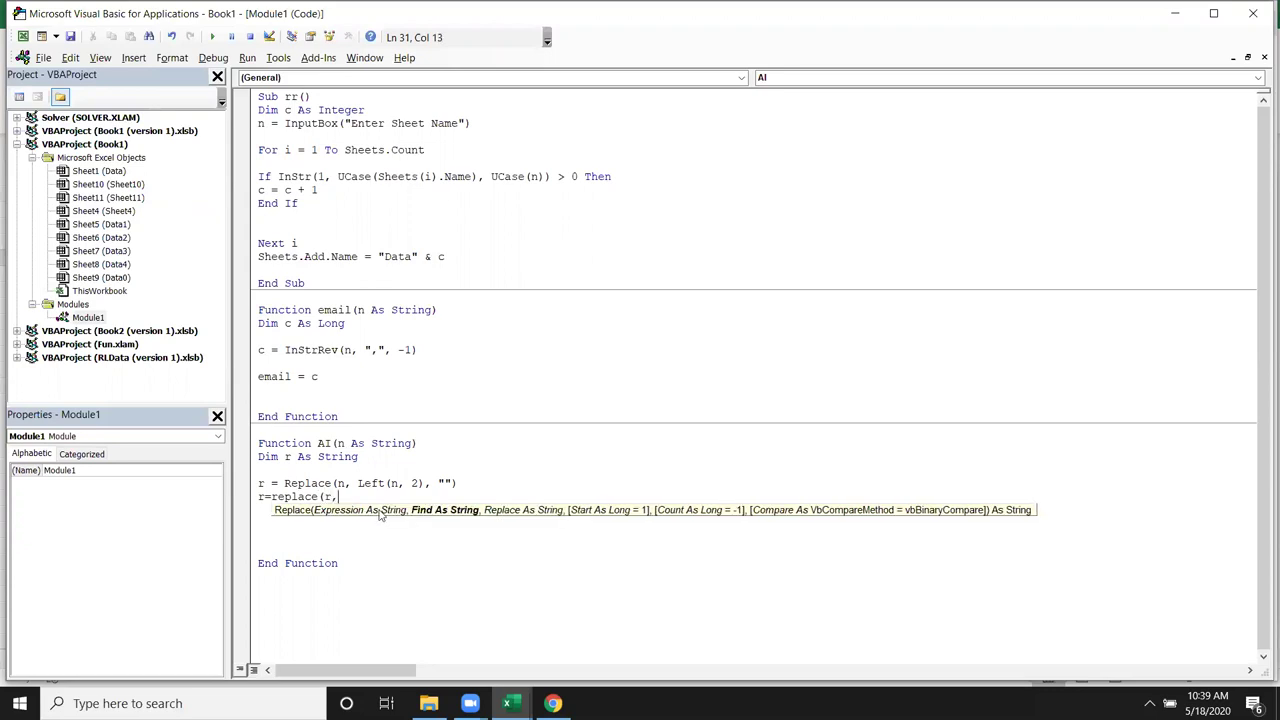
type("\",\",\"\"")
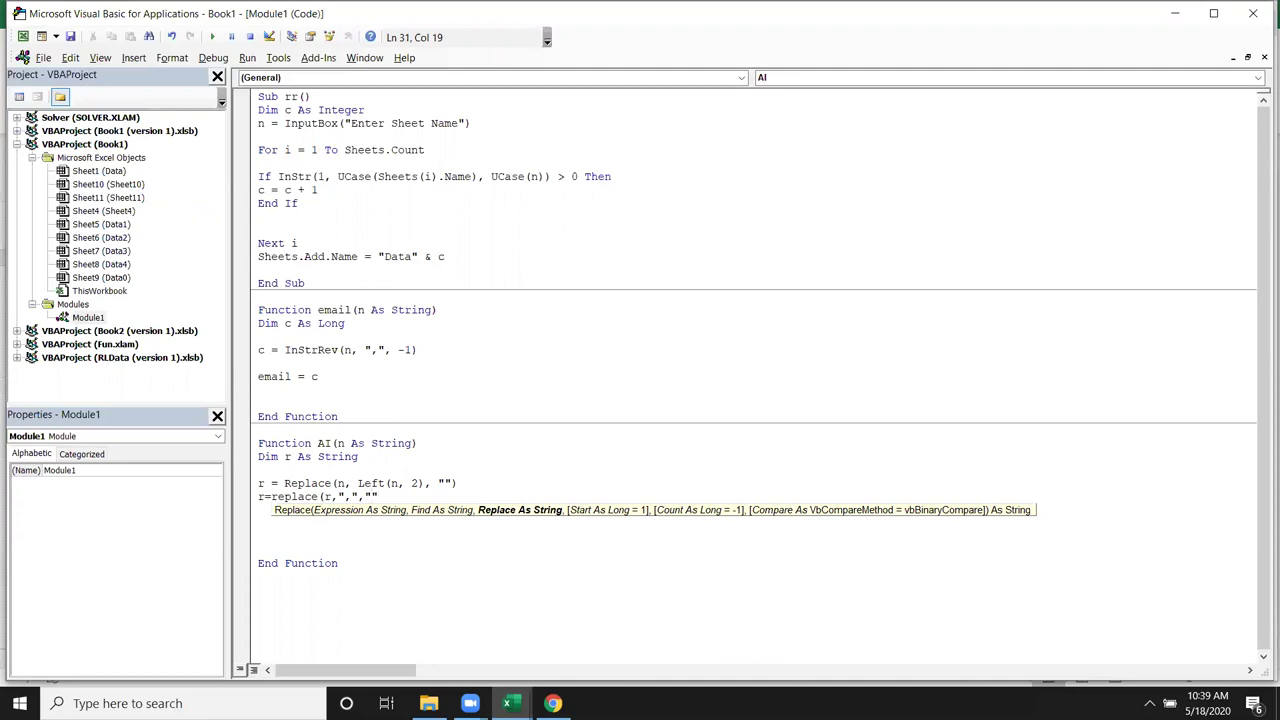
type(")")
key("Return")
key("Return")
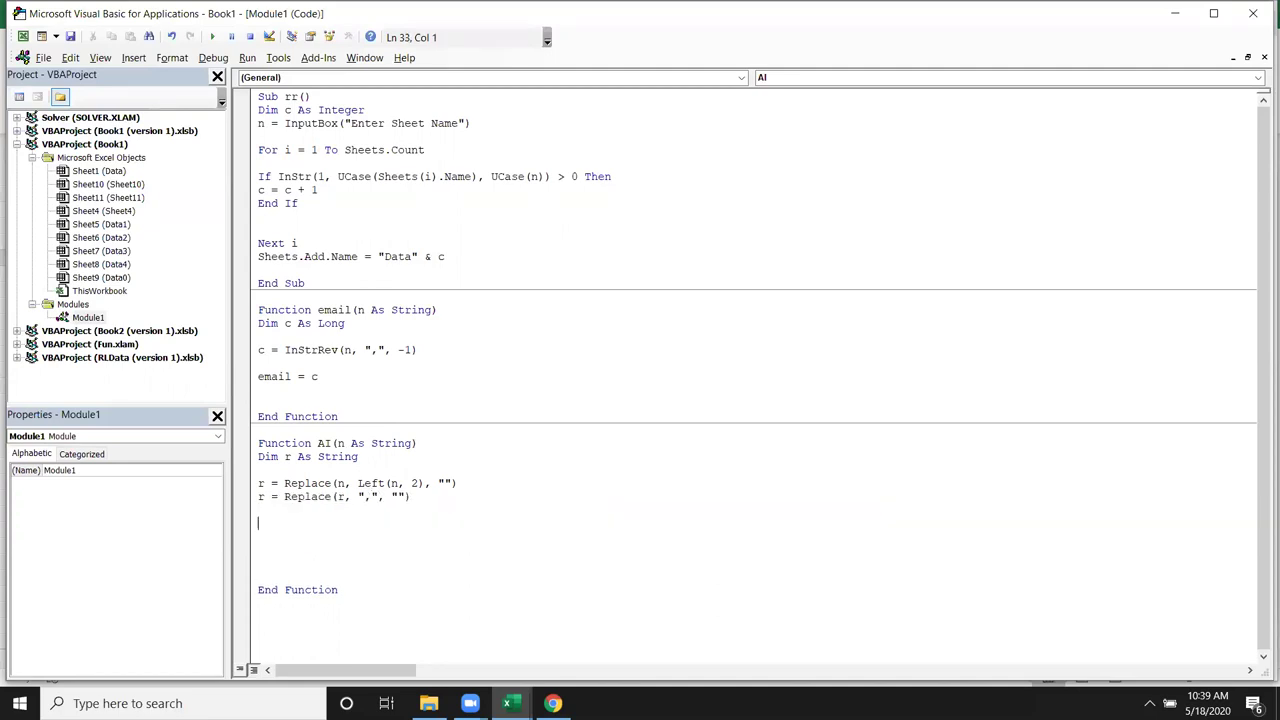
type("if")
type(" len(")
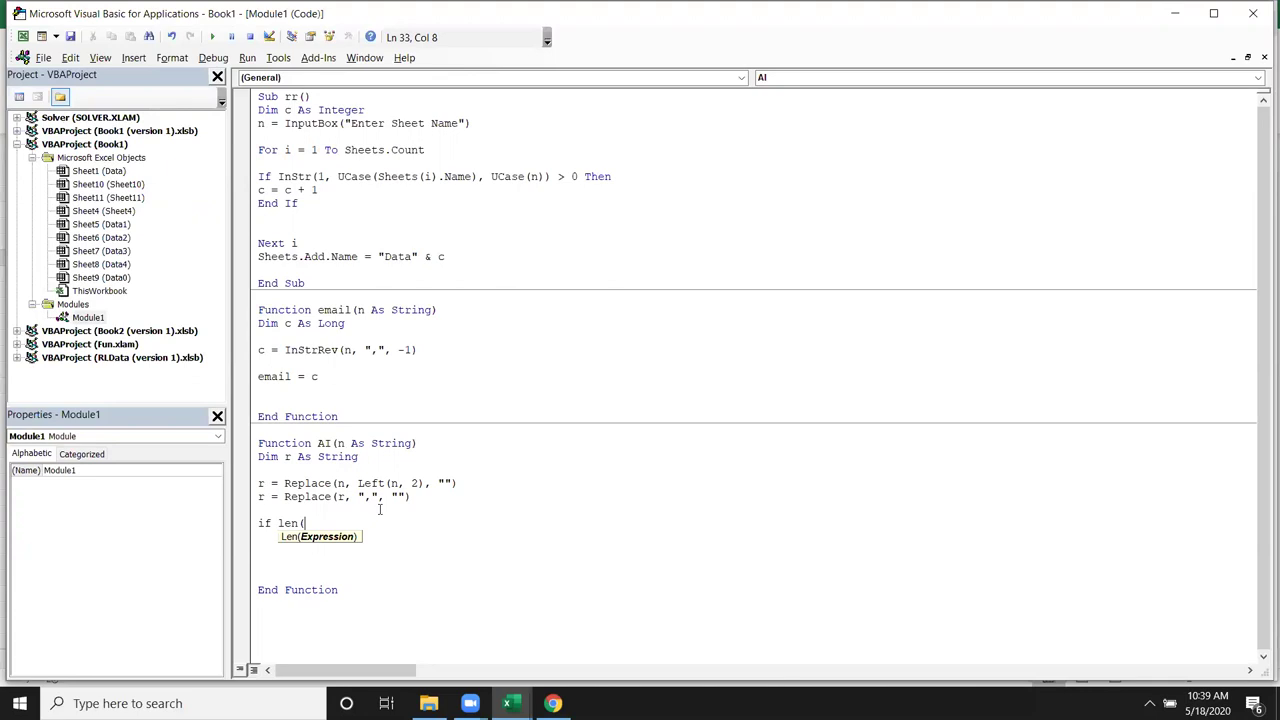
type("r)=")
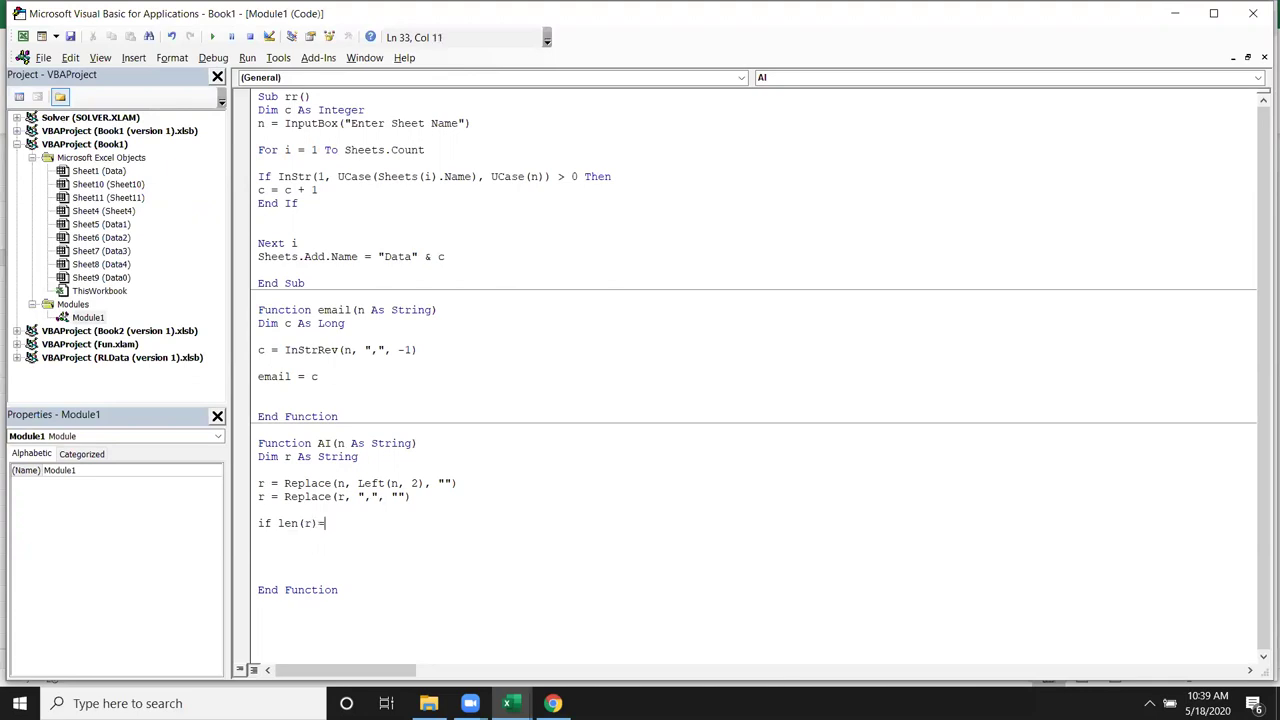
type("0 Then")
key("Return")
type("AI")
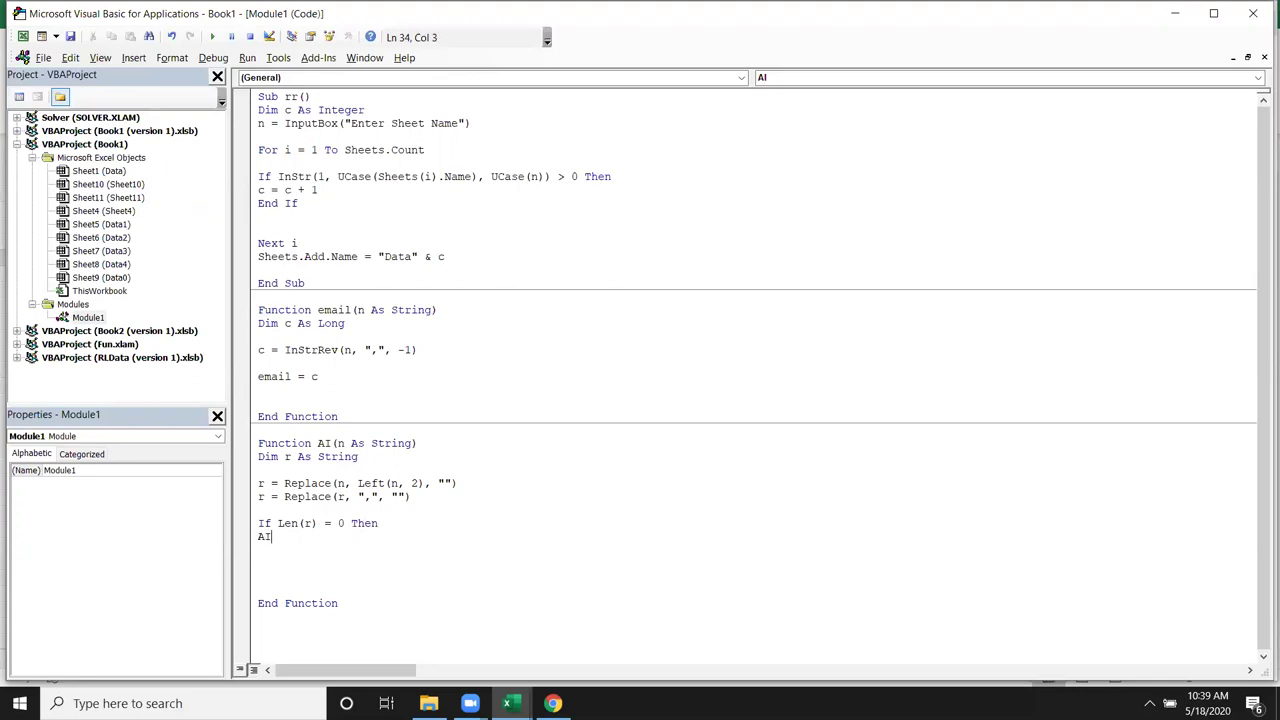
type("=true")
key("Return")
- Complete the If block with Else AI = False and End If
type("ex")
key("BackSpace")
type("lse")
key("Return")
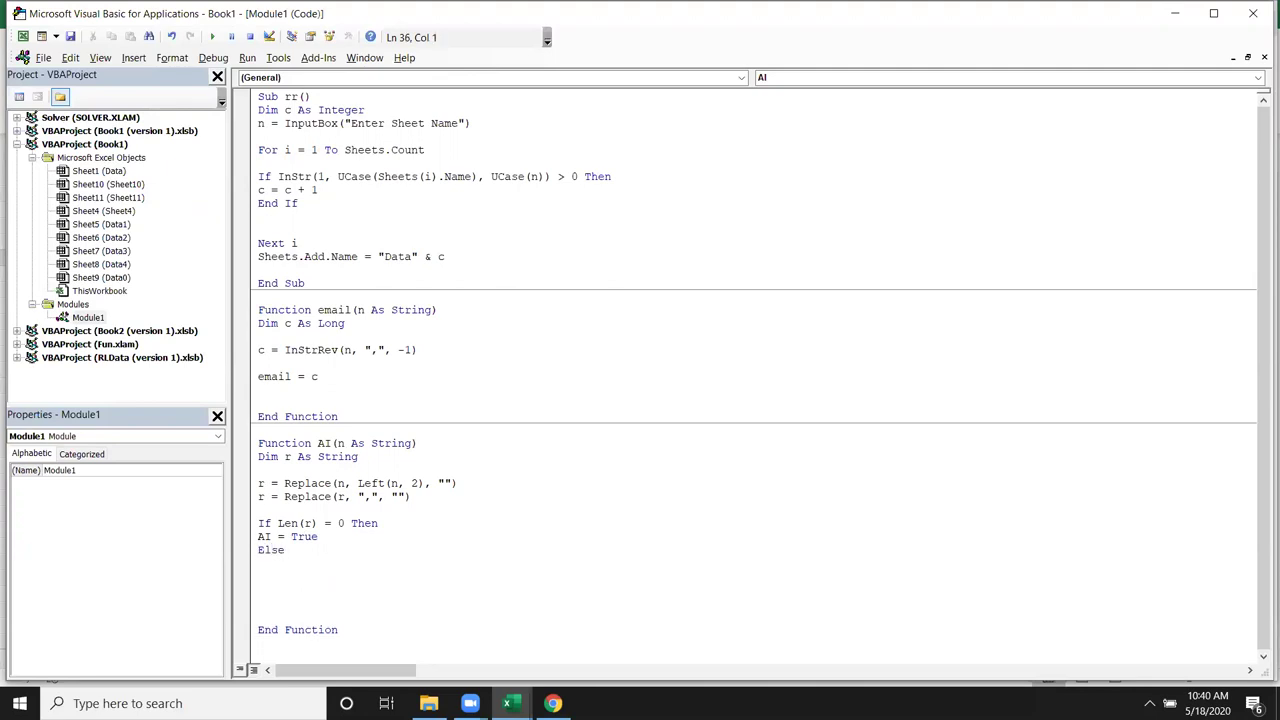
type("AI = False")
key("Return")
type("end if")
key("Return")
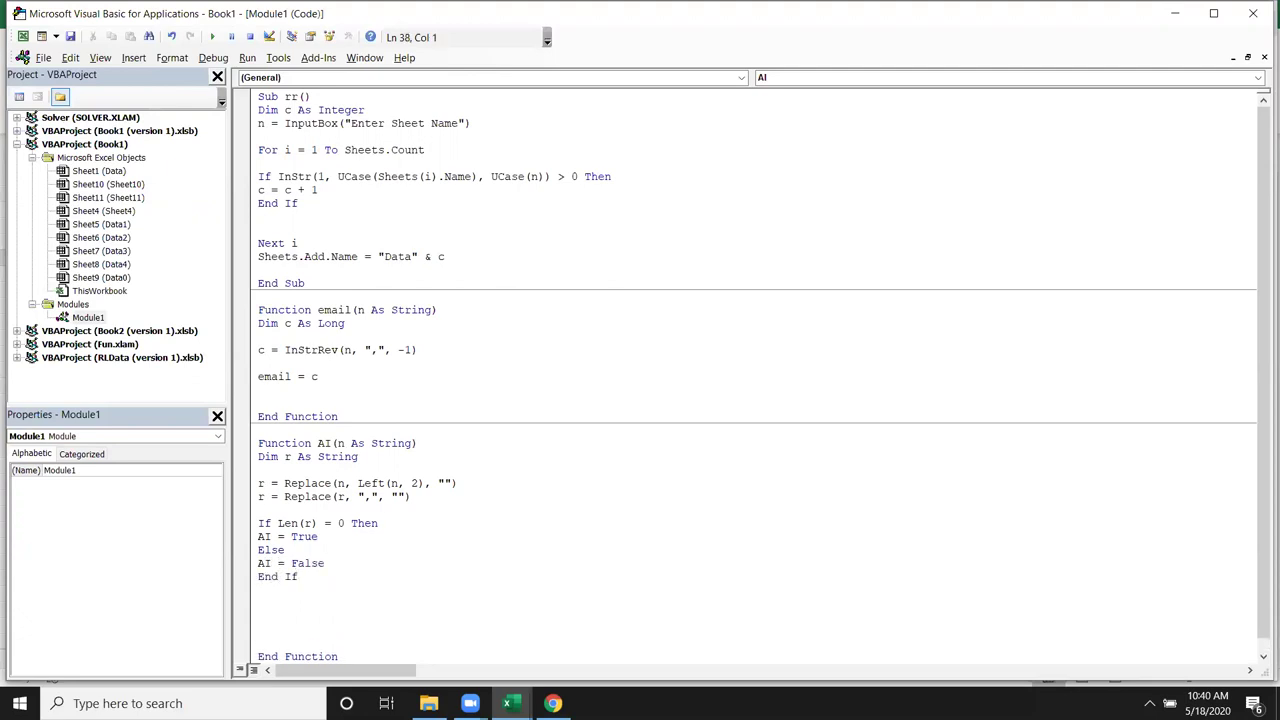
- Make the AI function return As Boolean, then return to Excel
left_click(393, 560)
left_click(363, 609)
scroll(363, 606, "down", 1)
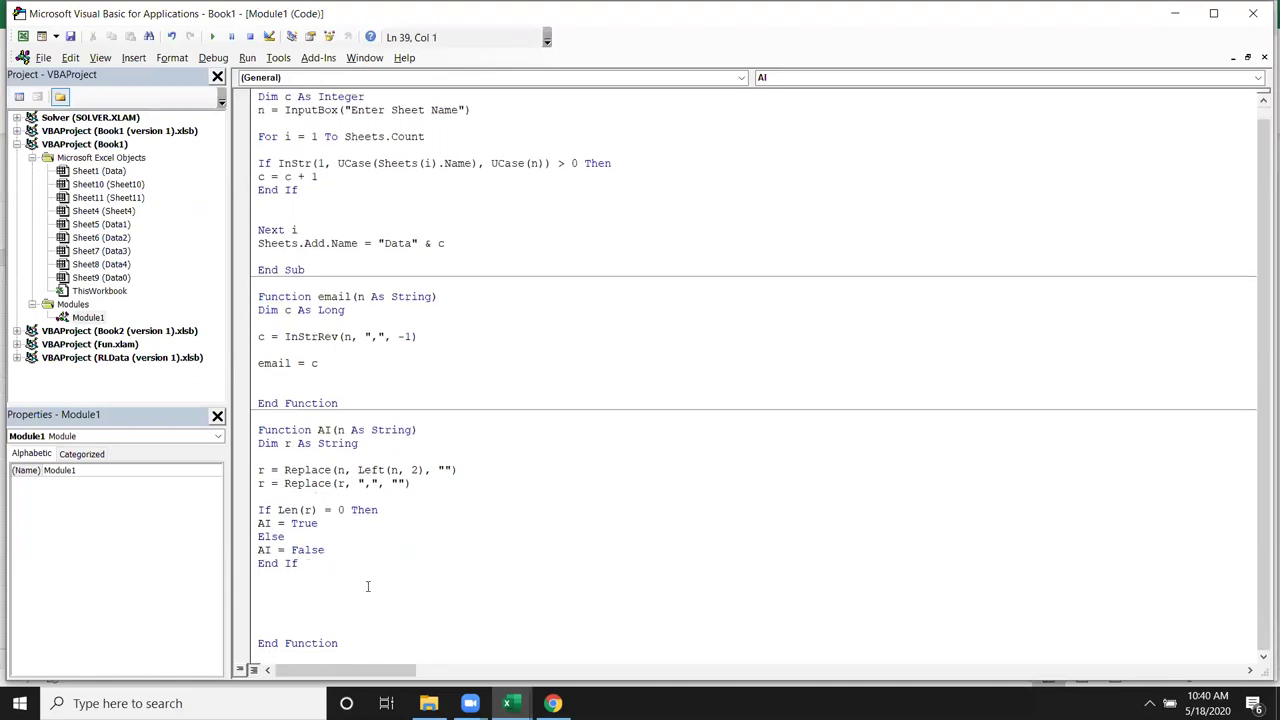
left_click(418, 430)
type("as ")
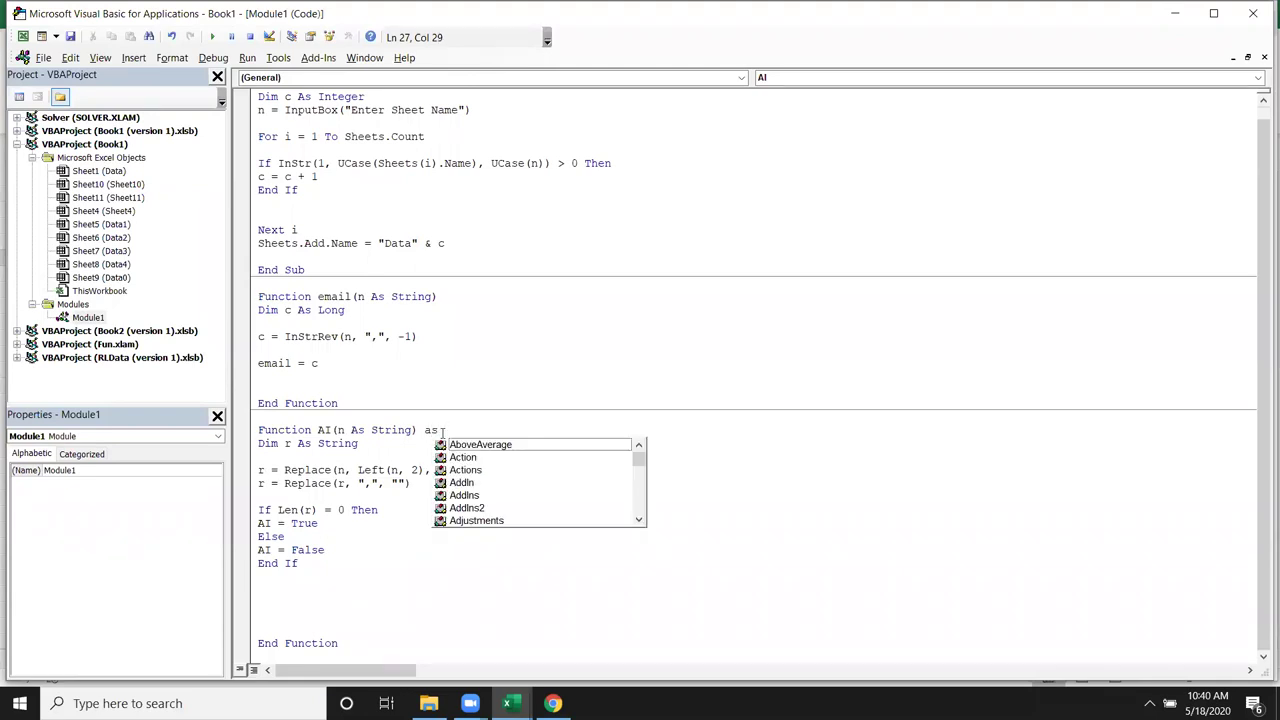
type("bo")
key("Tab")
left_click(443, 496)
key("alt+Tab")
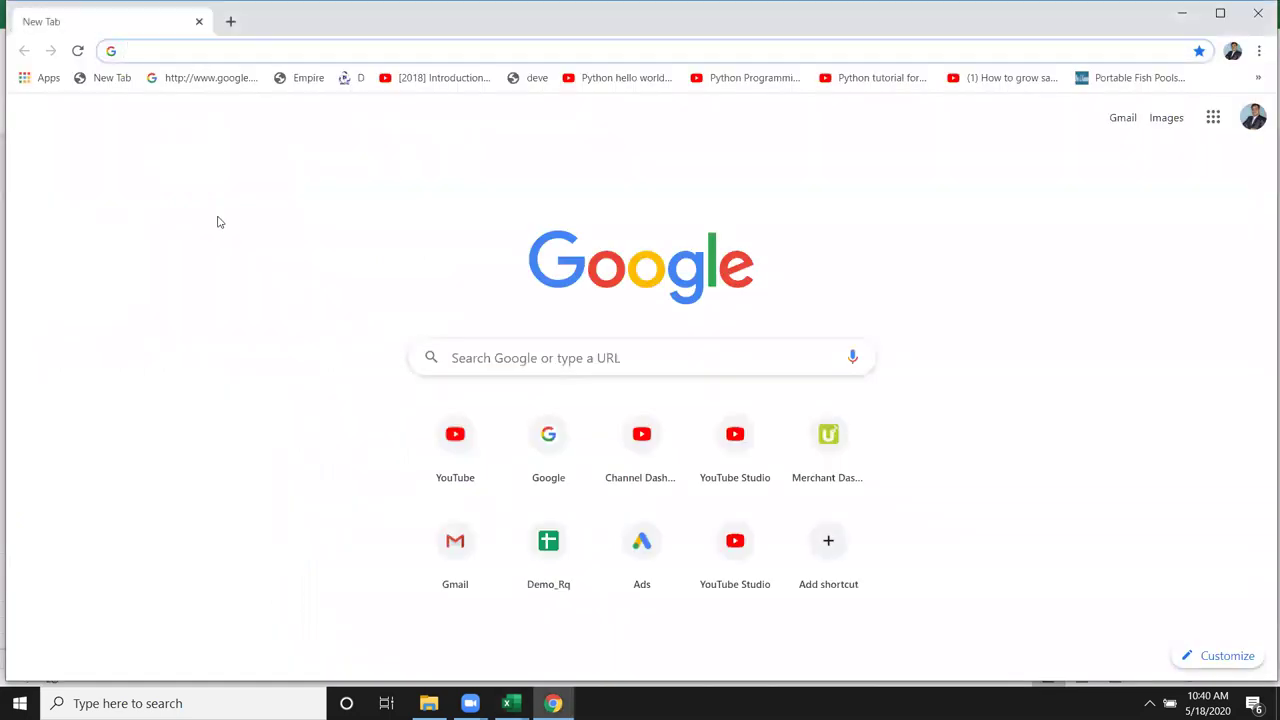
key("alt+Tab")
key("alt+Tab")
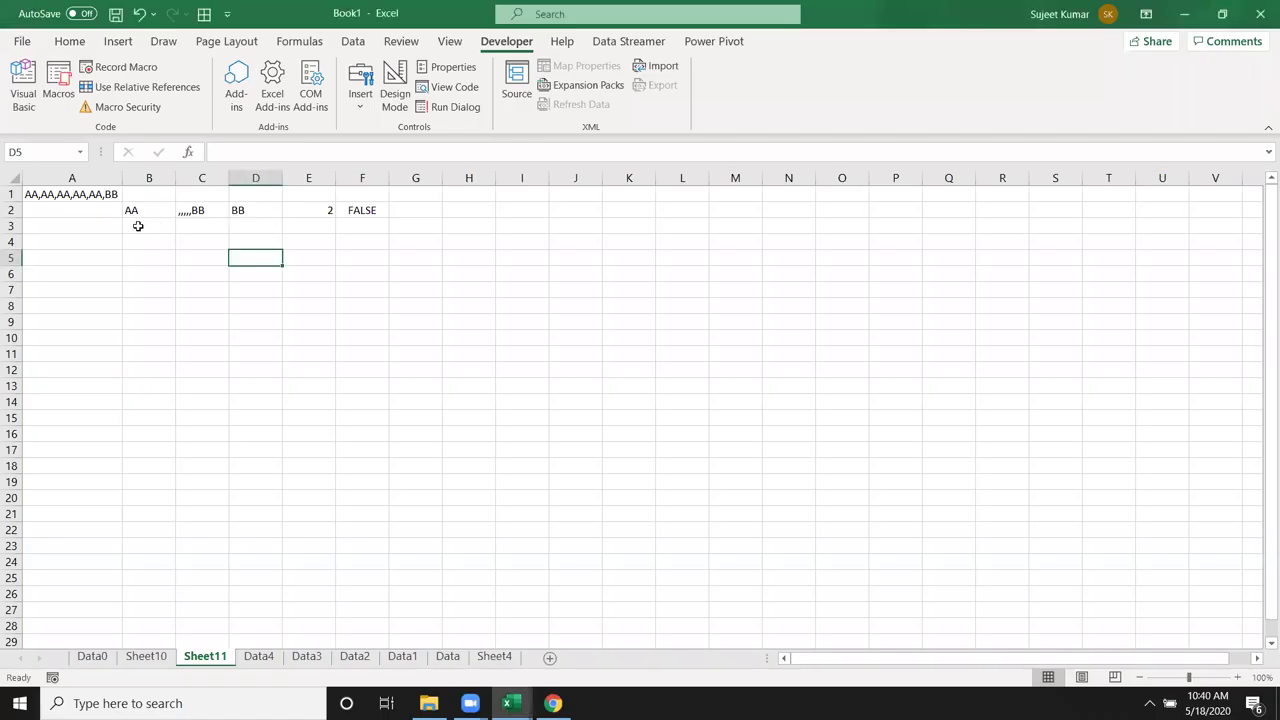
- Enter the formula =AI(A1) in cell A3
left_click(65, 226)
type("=ai")
key("Tab")
left_click(90, 194)
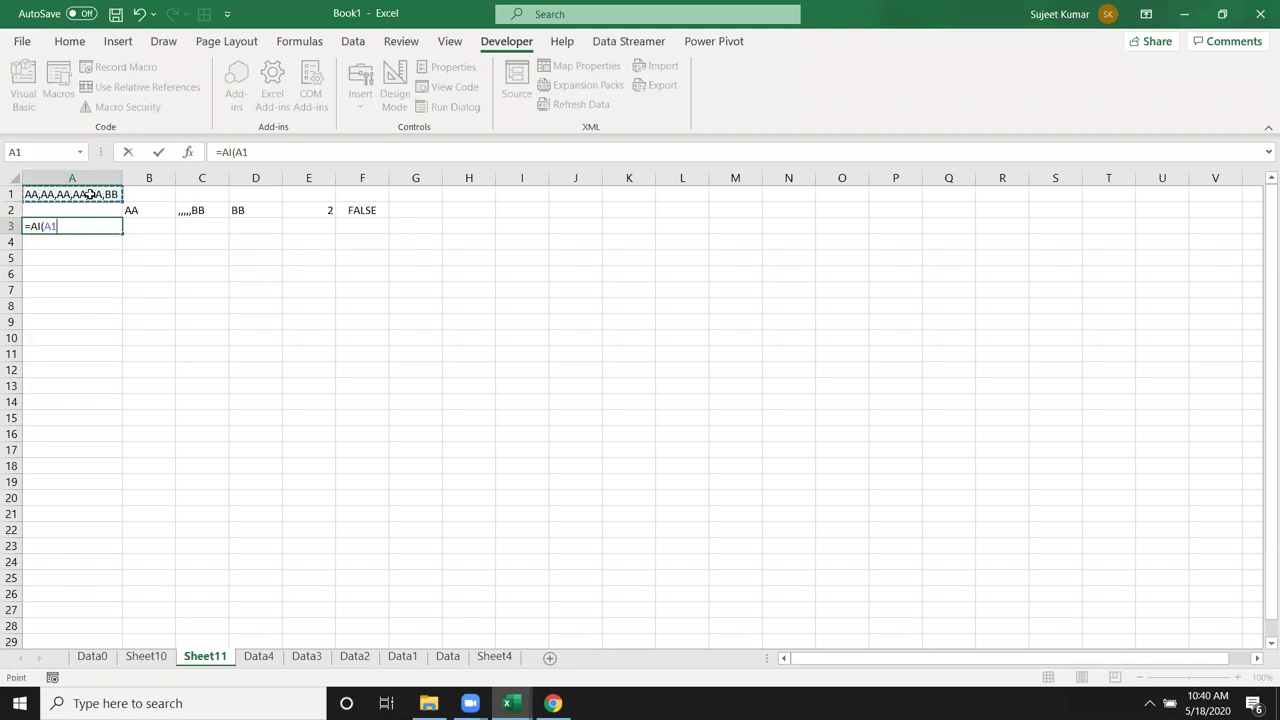
type(")")
key("Return")
key("Up")
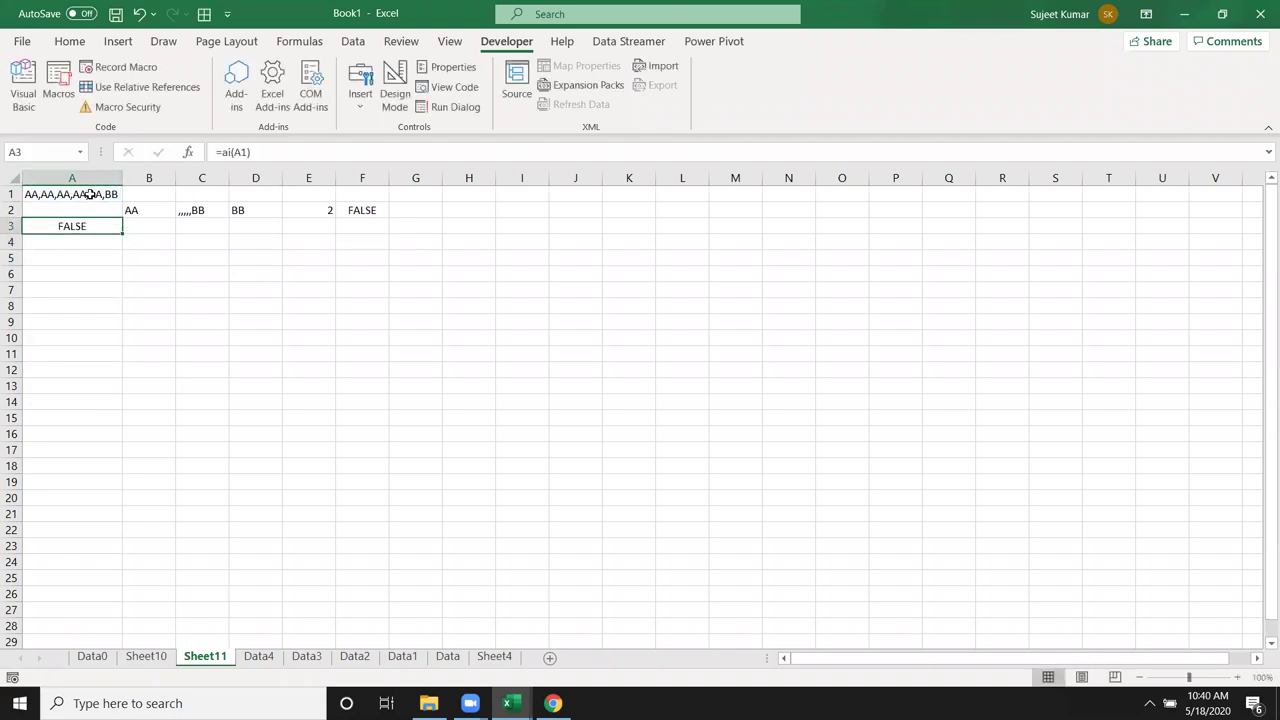
- Change A1's trailing BB to AA so A3 shows TRUE, then go back to the VBA editor
double_click(108, 194)
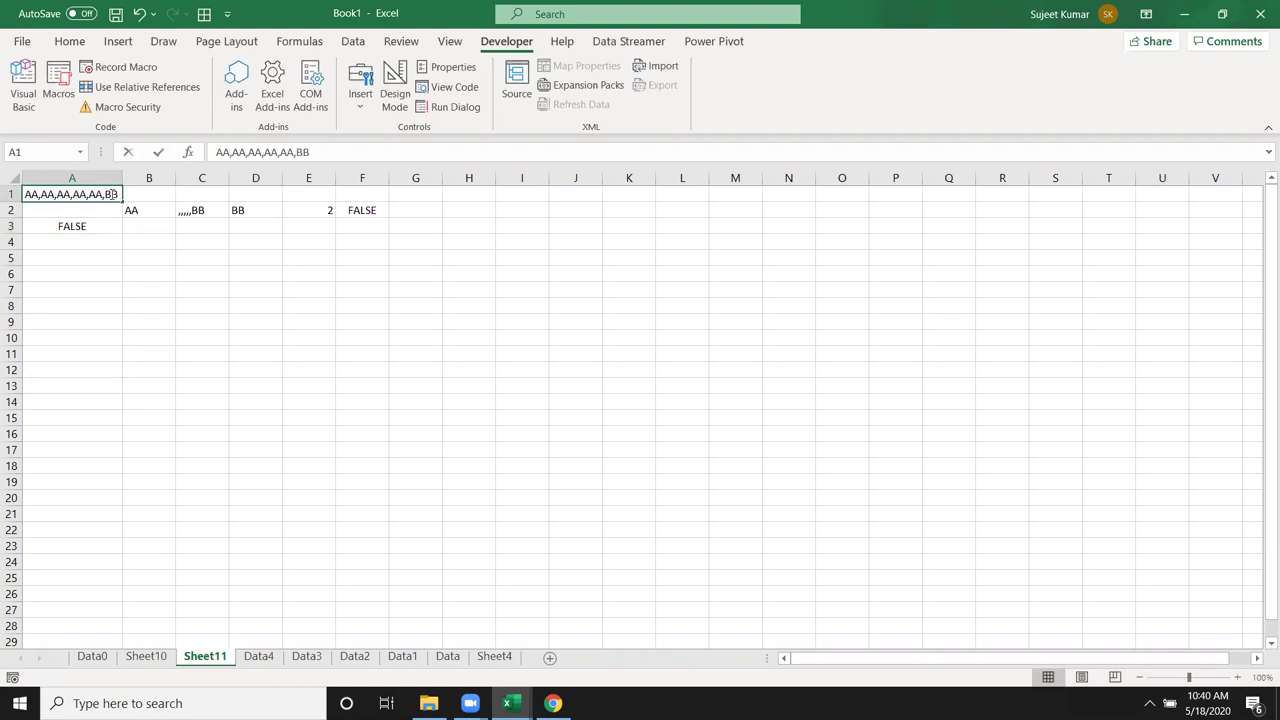
key("BackSpace")
key("BackSpace")
type("AA")
key("Return")
key("Down")
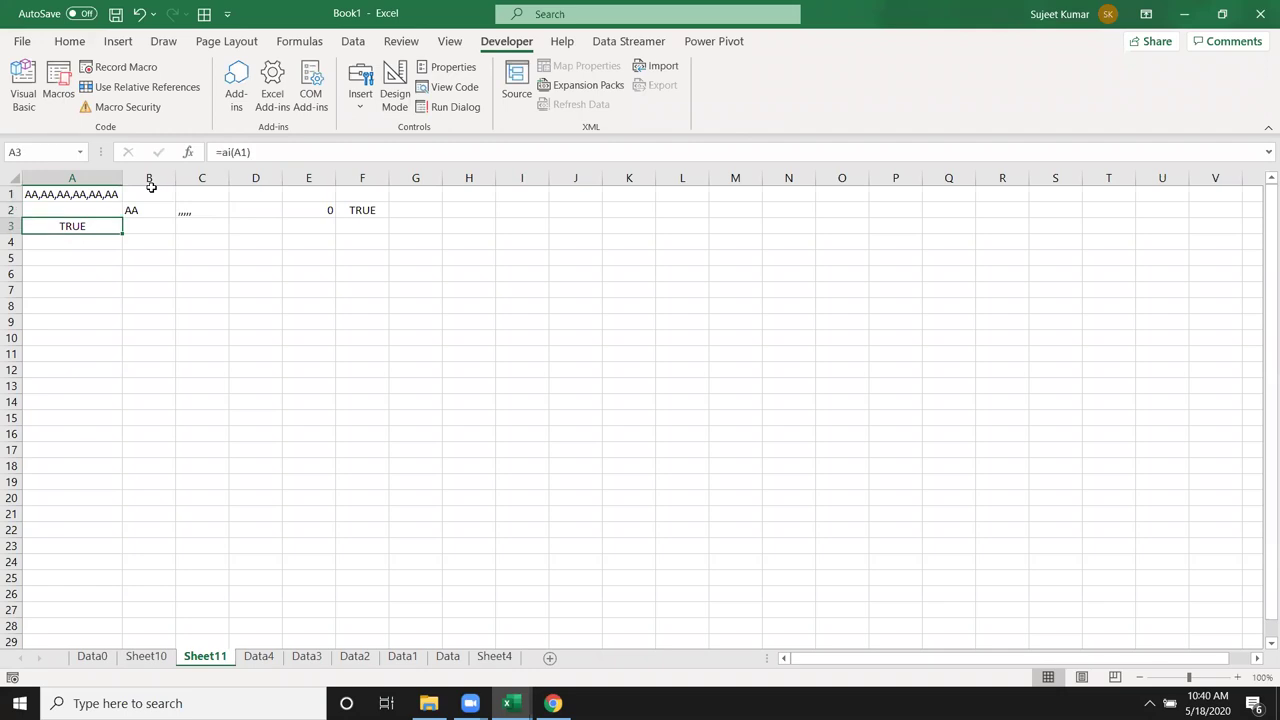
key("alt+Tab")
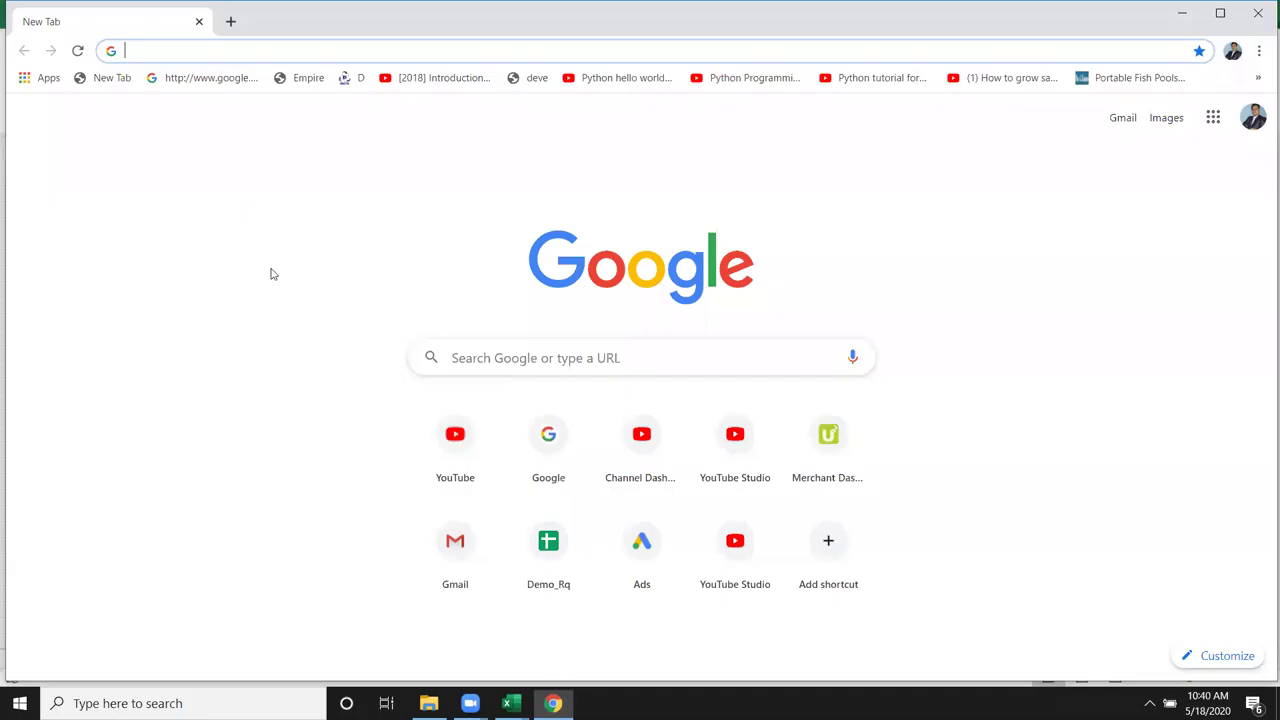
key("alt+Tab")
key("Tab")
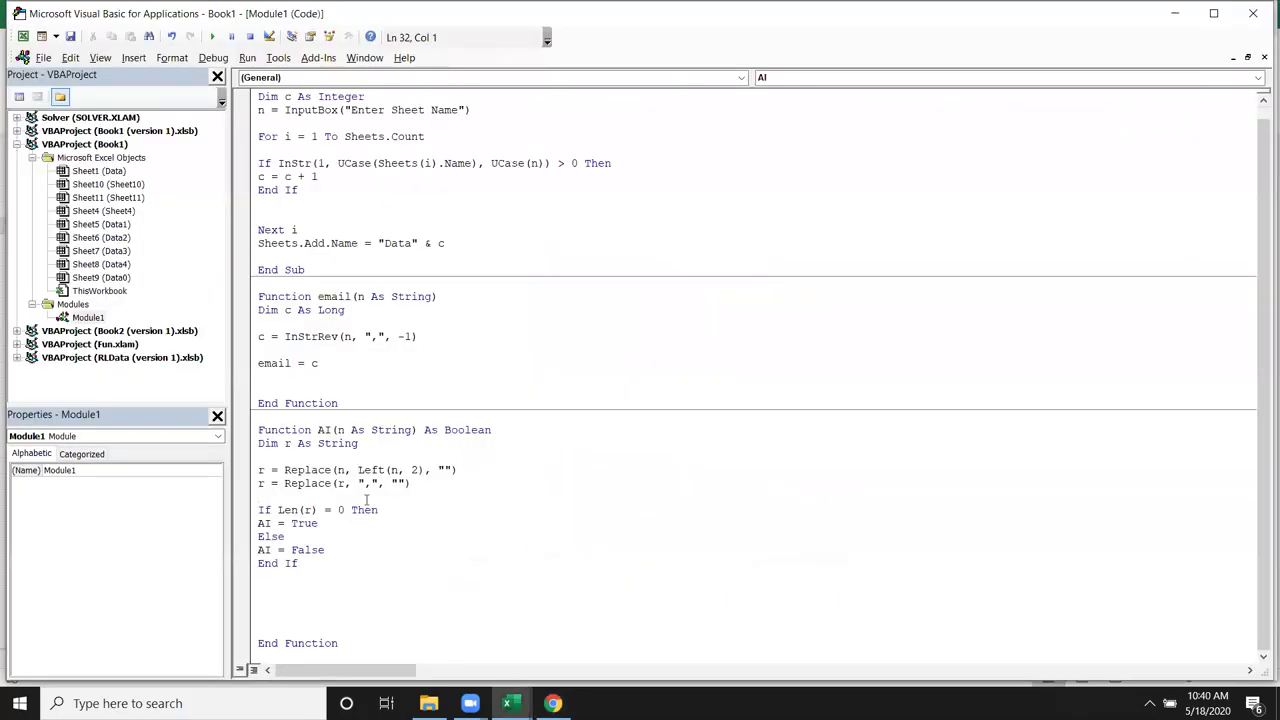
- Highlight Replace in both Replace lines and InStrRev in the email function to explain them
double_click(289, 470)
double_click(297, 484)
left_click(545, 558)
double_click(316, 471)
double_click(320, 482)
double_click(330, 338)
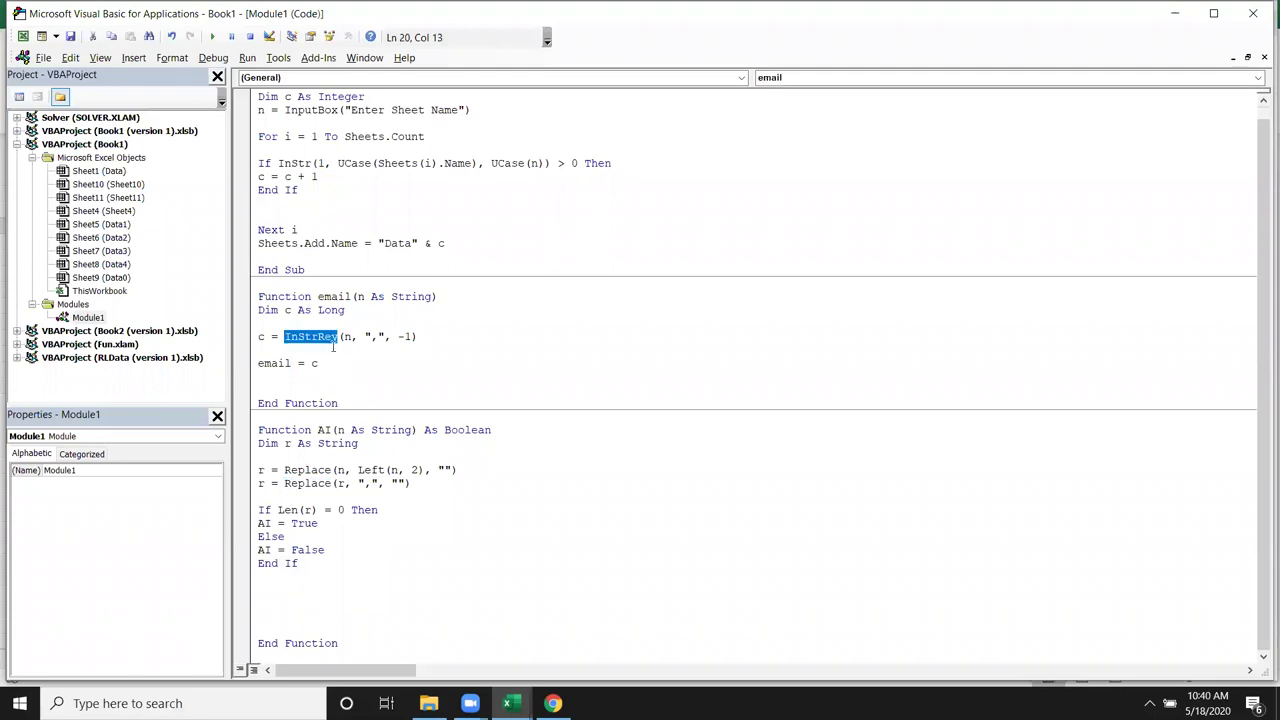
key("alt+Tab")
key("alt+Tab")
key("alt+Tab")
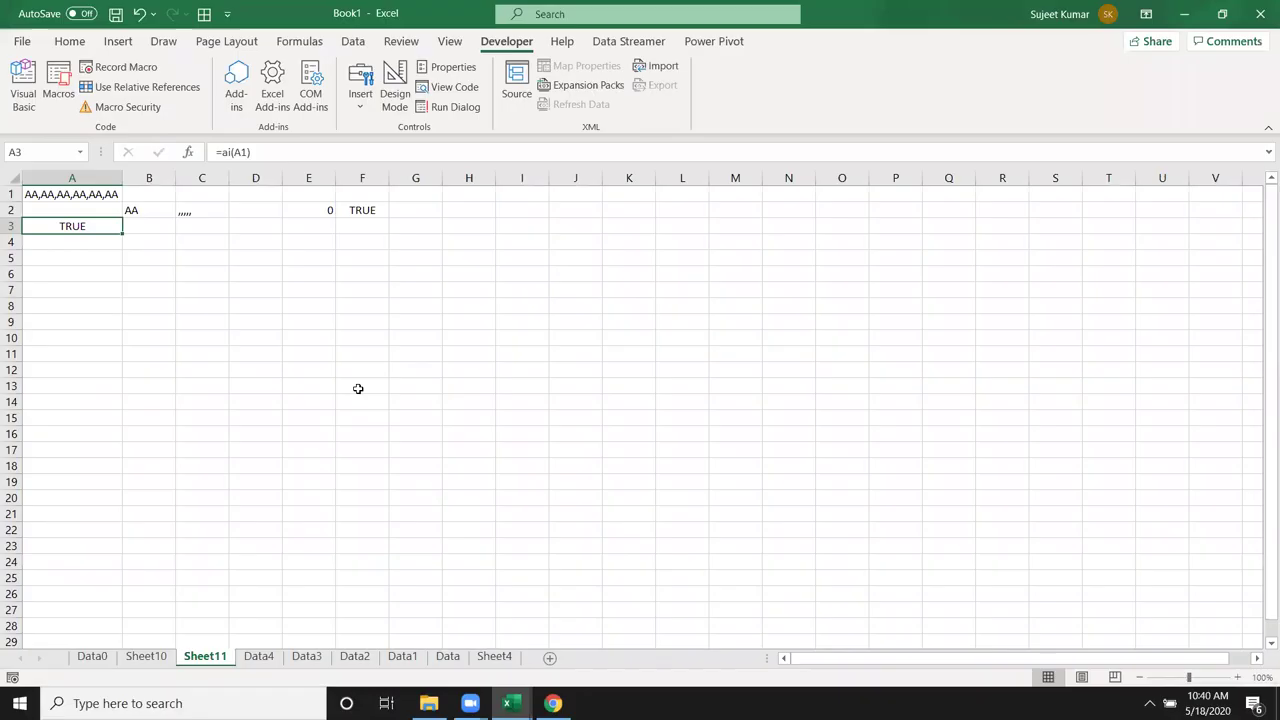
- Switch to Sheet10 and select A2 to view its =FIND(",",A1,1) formula returning 14
left_click(160, 657)
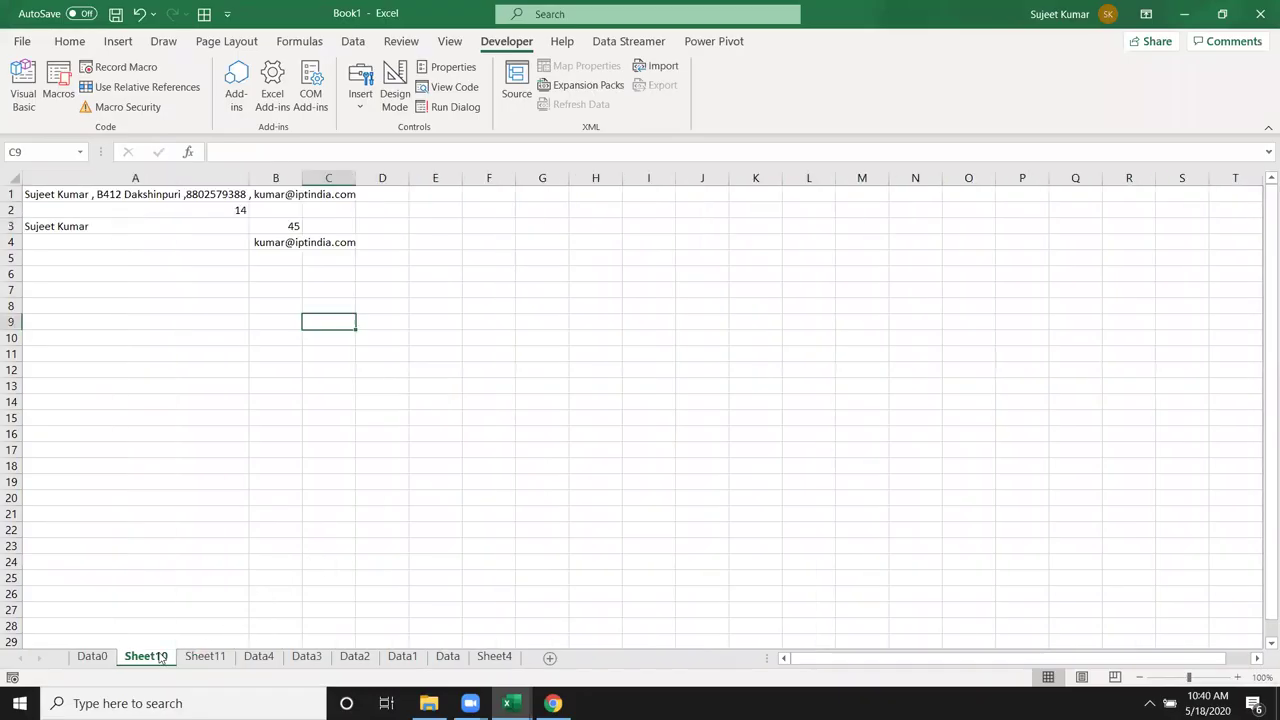
left_click(386, 300)
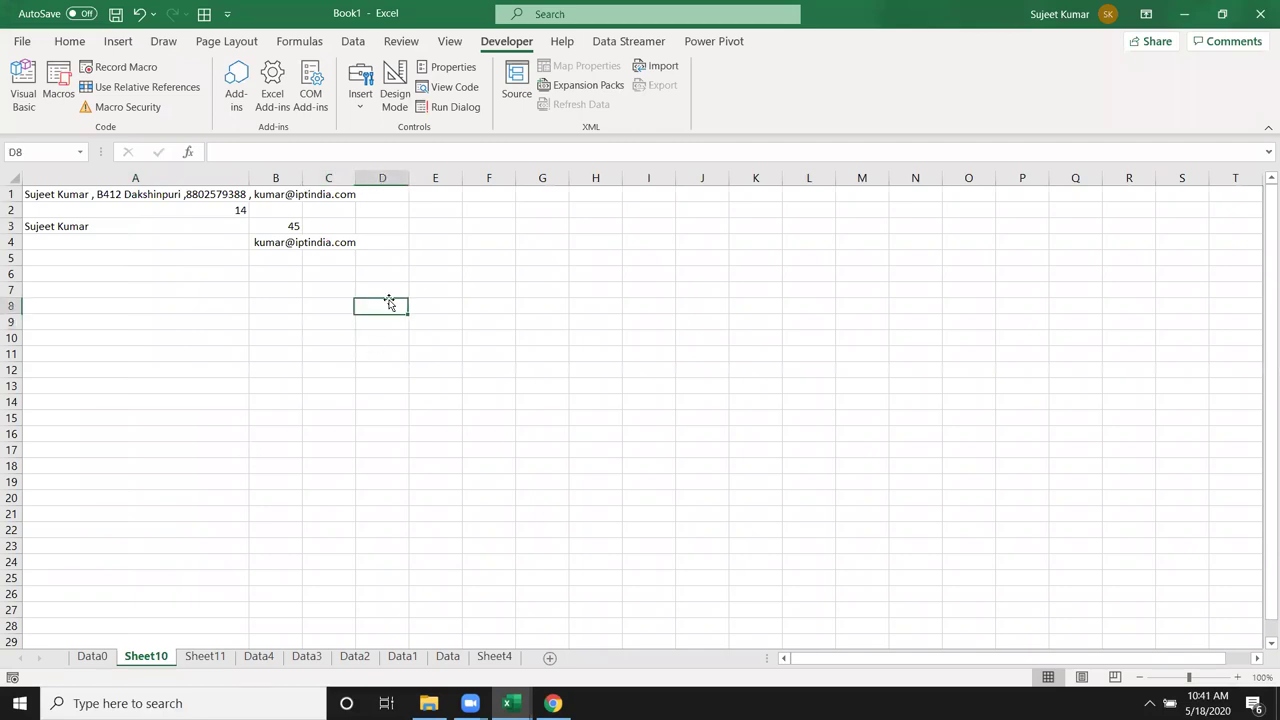
left_click(243, 208)
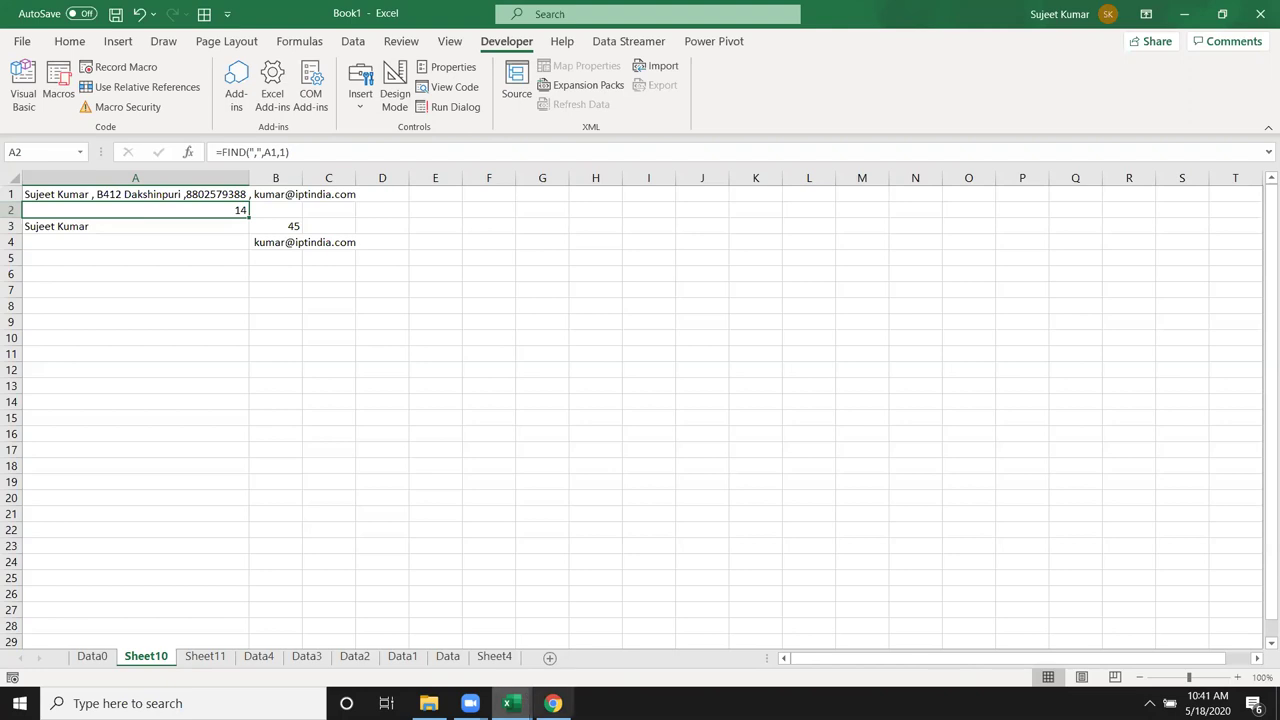
left_click(1149, 703)
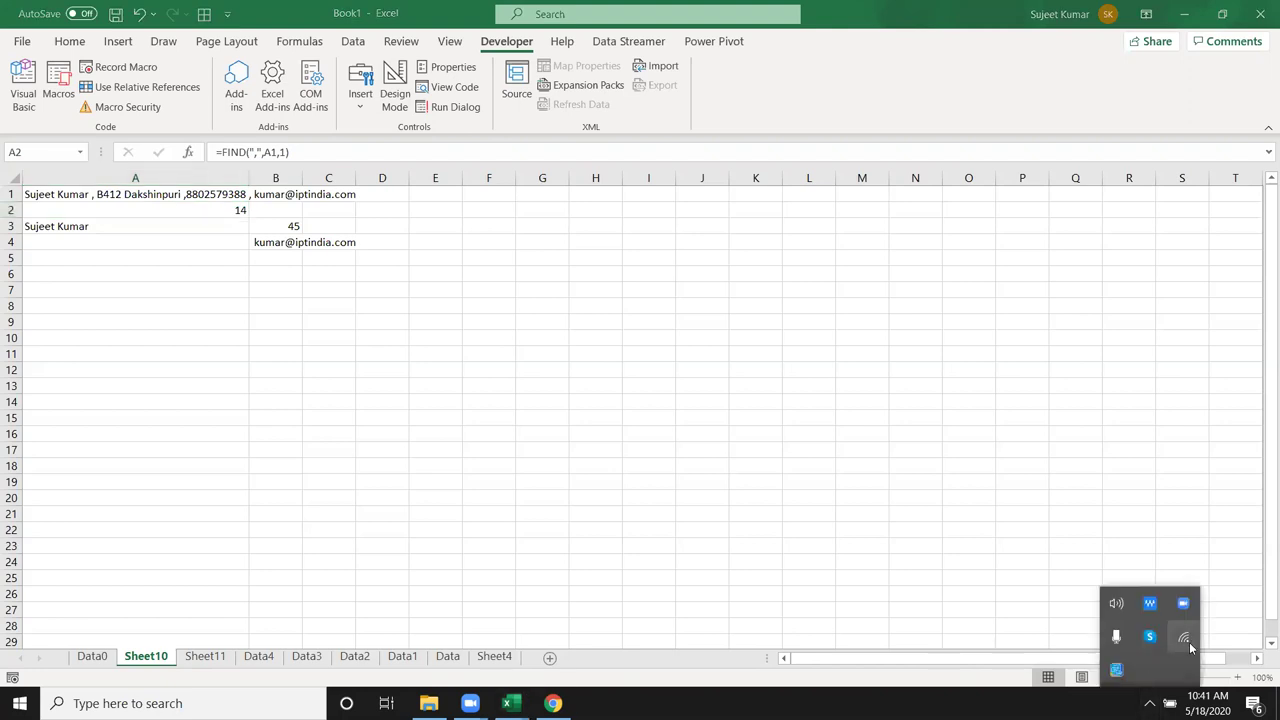
- Open and close the network list, then minimize Excel to show the desktop
left_click(1184, 638)
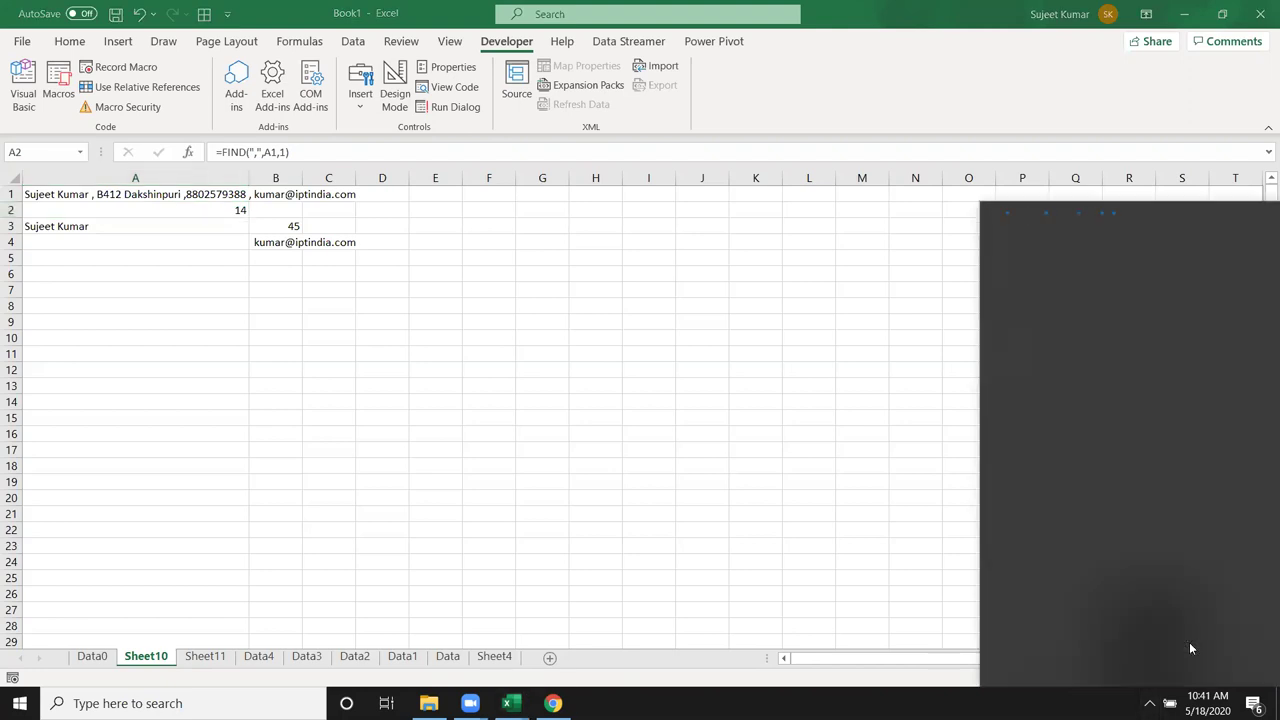
left_click(799, 404)
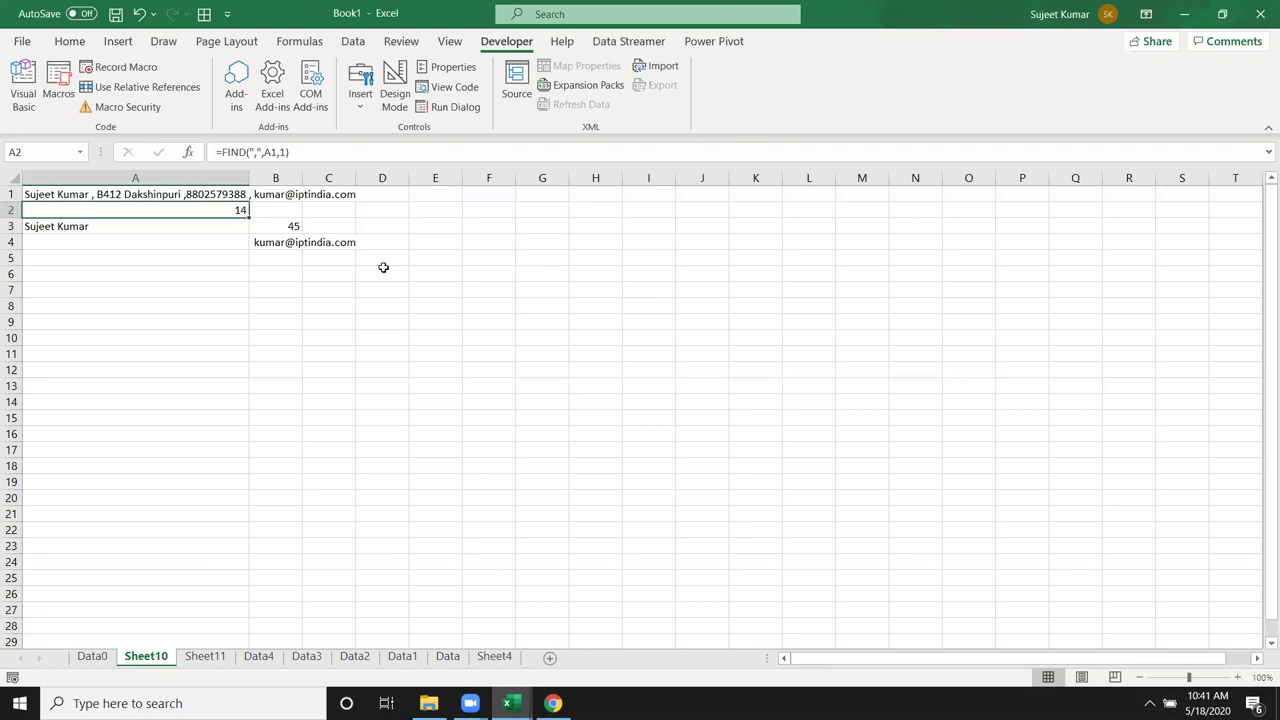
key("super+d")
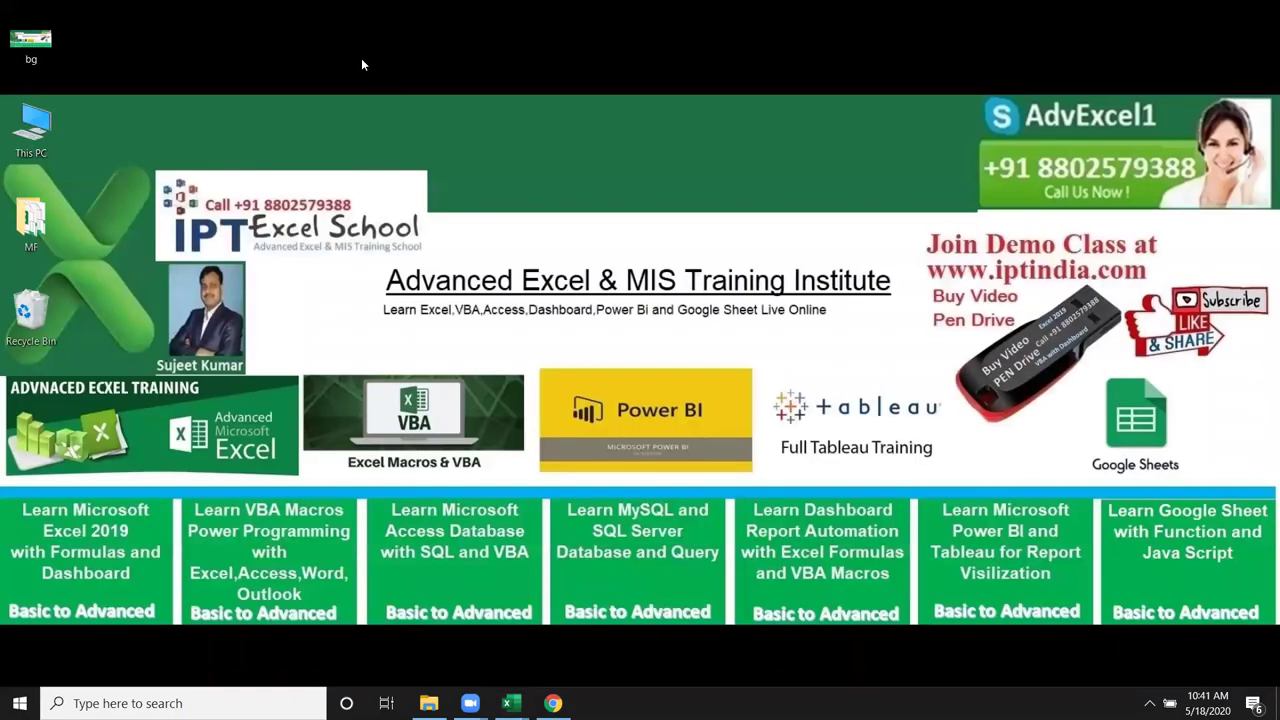